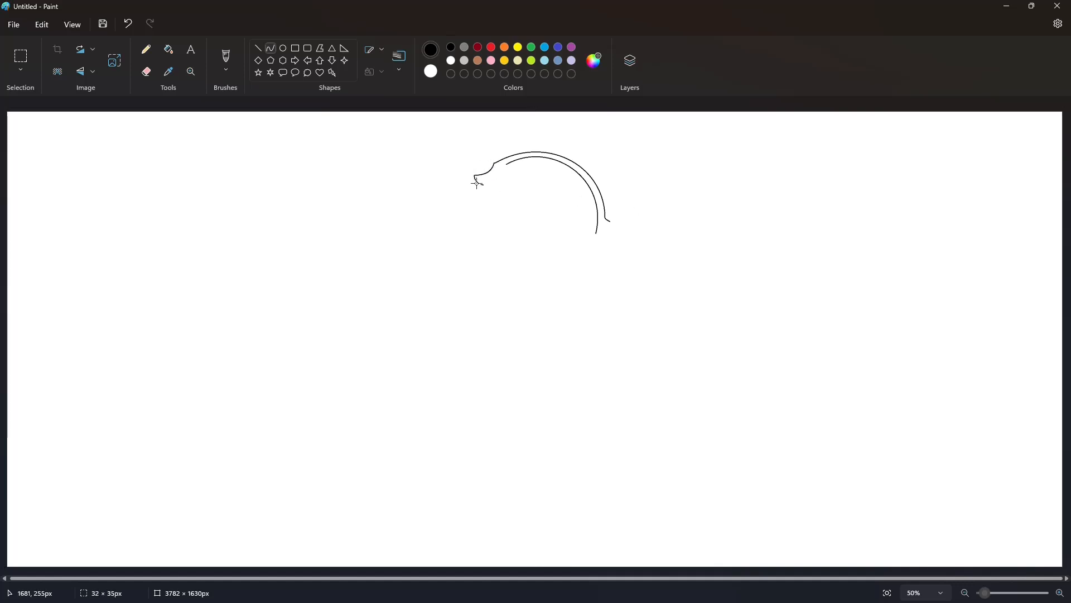
Step: Draw the curved hair tip and the pointed strand at the left ends of the two hair arcs
{"action": "left_click", "coordinate": [477, 183]}
{"action": "left_click", "coordinate": [271, 48]}
{"action": "left_click", "coordinate": [556, 179]}
Step: Trim the pointed tip where the inner hair arc meets the strand, using a short white line
{"action": "left_click", "coordinate": [1061, 591]}
{"action": "left_click", "coordinate": [1061, 591]}
{"action": "left_click", "coordinate": [1061, 591]}
{"action": "left_click", "coordinate": [1060, 591]}
{"action": "left_click", "coordinate": [1060, 591]}
{"action": "scroll", "coordinate": [438, 297], "scroll_direction": "up", "scroll_amount": 3}
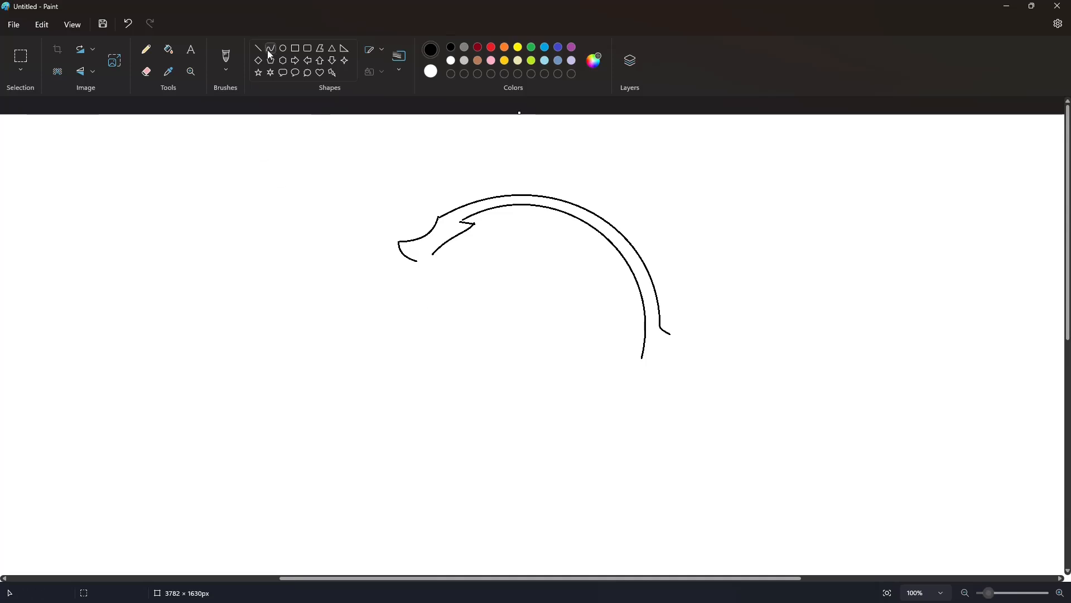
{"action": "left_click_drag", "start_coordinate": [458, 223], "coordinate": [422, 223]}
{"action": "key", "text": "ctrl+z"}
{"action": "left_click", "coordinate": [451, 60]}
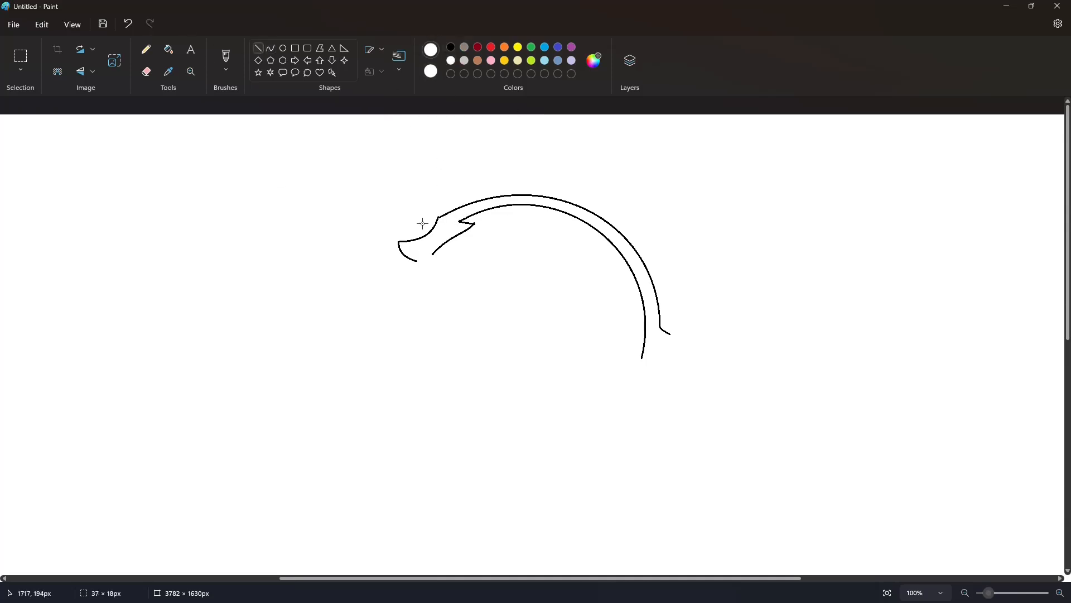
{"action": "left_click", "coordinate": [965, 592]}
{"action": "left_click", "coordinate": [966, 592]}
Step: Draw the upper edge of the front hair lock as a black curve, about 182 × 70 px, arching right from the strand's base
{"action": "left_click", "coordinate": [271, 48]}
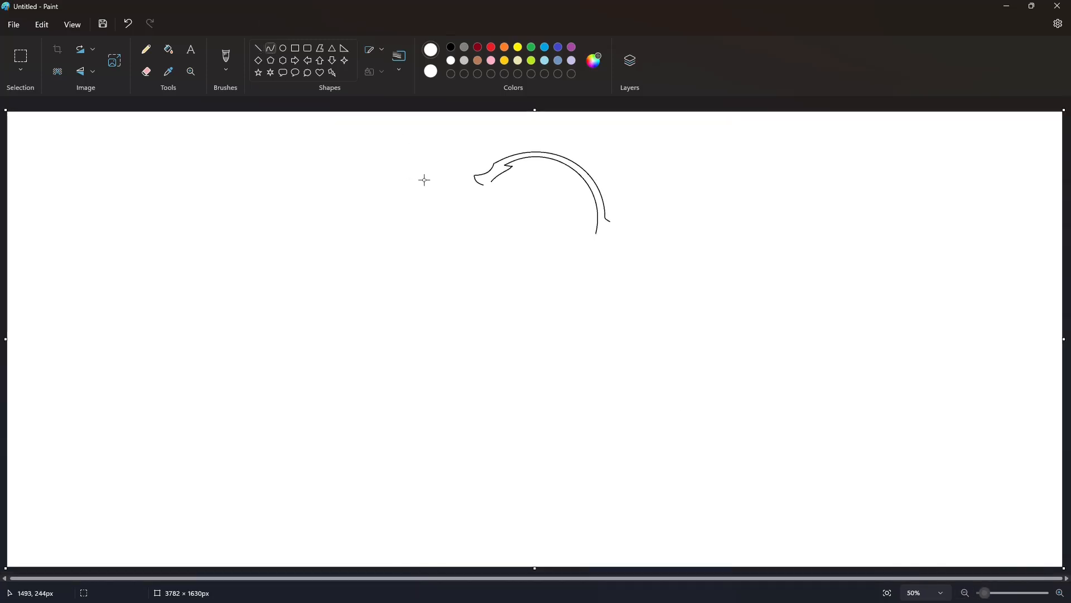
{"action": "left_click_drag", "start_coordinate": [489, 182], "coordinate": [530, 188]}
{"action": "left_click", "coordinate": [451, 47]}
{"action": "left_click", "coordinate": [505, 172]}
{"action": "left_click", "coordinate": [534, 176]}
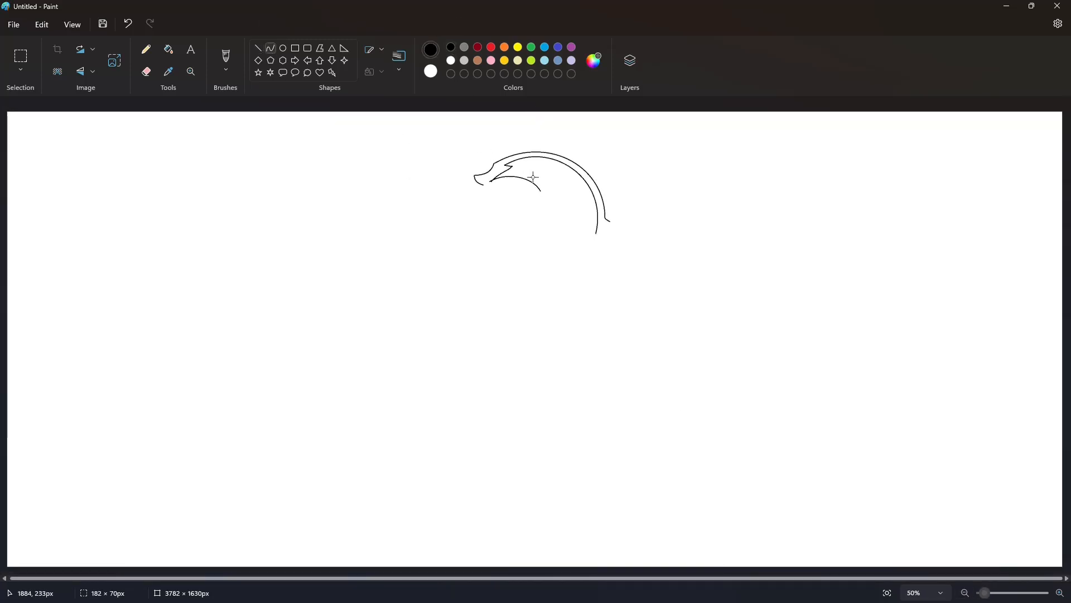
Step: Draw the lock's inner edge curving down from its tip, and the wavy outer hair outline down the head's left side
{"action": "left_click", "coordinate": [259, 48]}
{"action": "left_click", "coordinate": [270, 48]}
{"action": "mouse_move", "coordinate": [540, 192]}
{"action": "left_mouse_down"}
{"action": "mouse_move", "coordinate": [493, 226]}
{"action": "mouse_move", "coordinate": [494, 192]}
{"action": "mouse_move", "coordinate": [467, 190]}
{"action": "mouse_move", "coordinate": [470, 241]}
{"action": "left_mouse_up"}
{"action": "left_click", "coordinate": [587, 223]}
{"action": "left_click", "coordinate": [475, 189]}
{"action": "left_click", "coordinate": [473, 183]}
{"action": "left_click", "coordinate": [538, 195]}
{"action": "left_click", "coordinate": [472, 201]}
{"action": "left_click", "coordinate": [472, 202]}
{"action": "left_click", "coordinate": [495, 215]}
{"action": "left_click", "coordinate": [462, 217]}
{"action": "left_click", "coordinate": [463, 216]}
{"action": "left_click", "coordinate": [502, 226]}
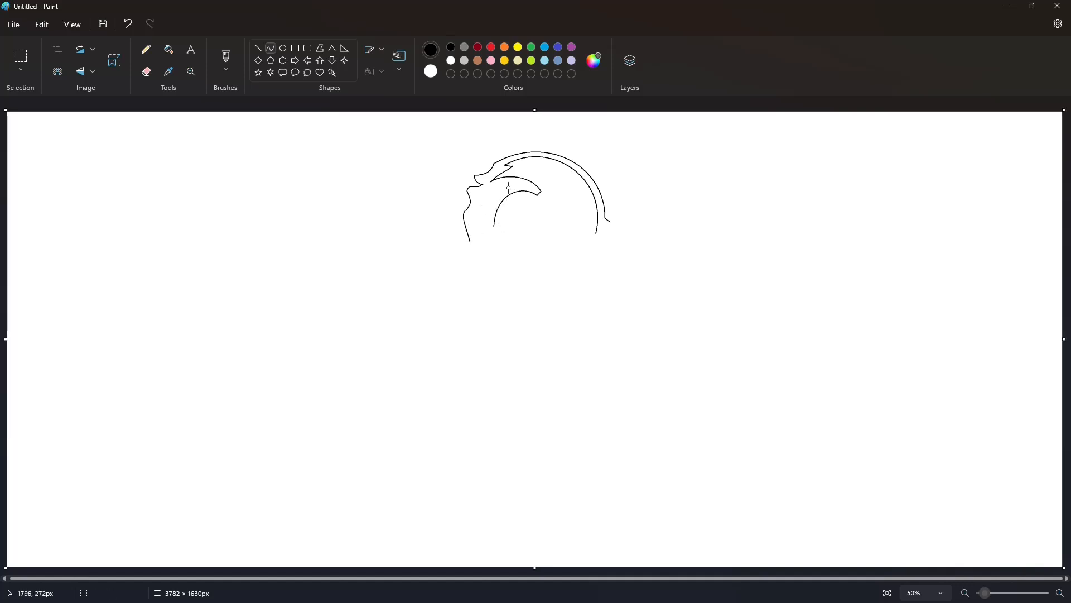
Step: Draw the upper and right edges of an inner hair section between the outer outline and the front lock
{"action": "left_click_drag", "start_coordinate": [509, 188], "coordinate": [480, 237]}
{"action": "left_click", "coordinate": [498, 194]}
{"action": "left_click", "coordinate": [521, 205]}
{"action": "mouse_move", "coordinate": [492, 213]}
{"action": "left_mouse_down"}
{"action": "mouse_move", "coordinate": [482, 214]}
{"action": "mouse_move", "coordinate": [507, 187]}
{"action": "mouse_move", "coordinate": [477, 201]}
{"action": "mouse_move", "coordinate": [476, 241]}
{"action": "left_mouse_up"}
{"action": "left_click", "coordinate": [482, 214]}
{"action": "left_click", "coordinate": [578, 217]}
{"action": "left_click", "coordinate": [503, 183]}
{"action": "left_click", "coordinate": [503, 184]}
{"action": "left_click", "coordinate": [555, 189]}
Step: Draw the wavy left edge of the inner hair section, ending with a lower curve about 23 × 104 px
{"action": "left_click", "coordinate": [473, 193]}
{"action": "left_click", "coordinate": [524, 204]}
{"action": "left_click", "coordinate": [479, 206]}
{"action": "left_click", "coordinate": [479, 206]}
{"action": "left_click", "coordinate": [524, 210]}
{"action": "left_click", "coordinate": [472, 230]}
{"action": "left_click", "coordinate": [472, 230]}
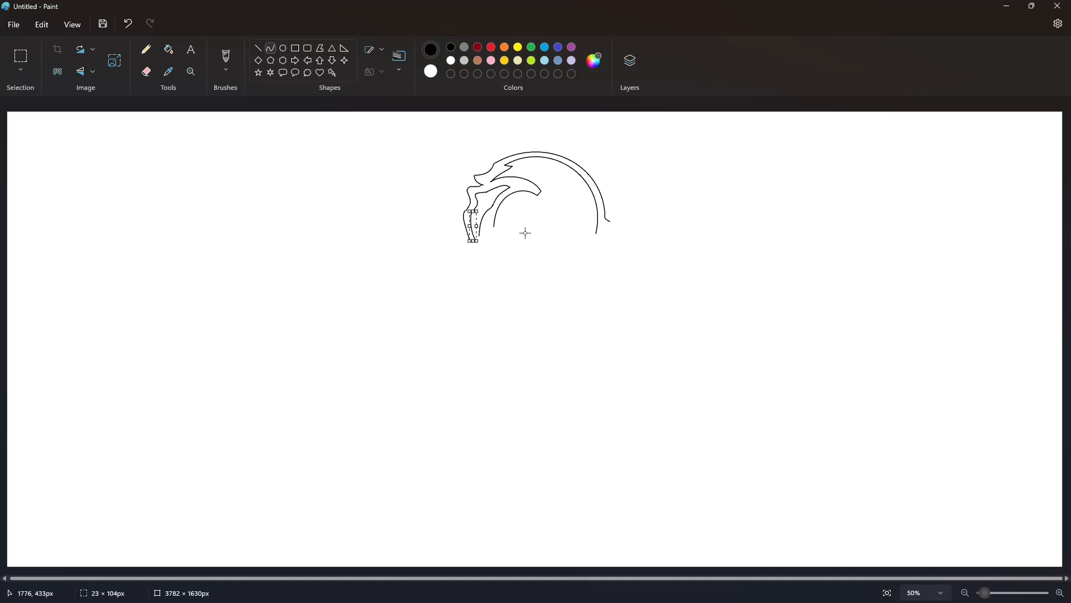
{"action": "left_click", "coordinate": [524, 232]}
Step: Close the open bottom end of the inner hair section with a short curve
{"action": "left_click", "coordinate": [1060, 594]}
{"action": "left_click", "coordinate": [1060, 593]}
{"action": "left_click", "coordinate": [1059, 593]}
{"action": "left_click", "coordinate": [1059, 593]}
{"action": "left_click", "coordinate": [1060, 595]}
{"action": "scroll", "coordinate": [458, 338], "scroll_direction": "up", "scroll_amount": 3}
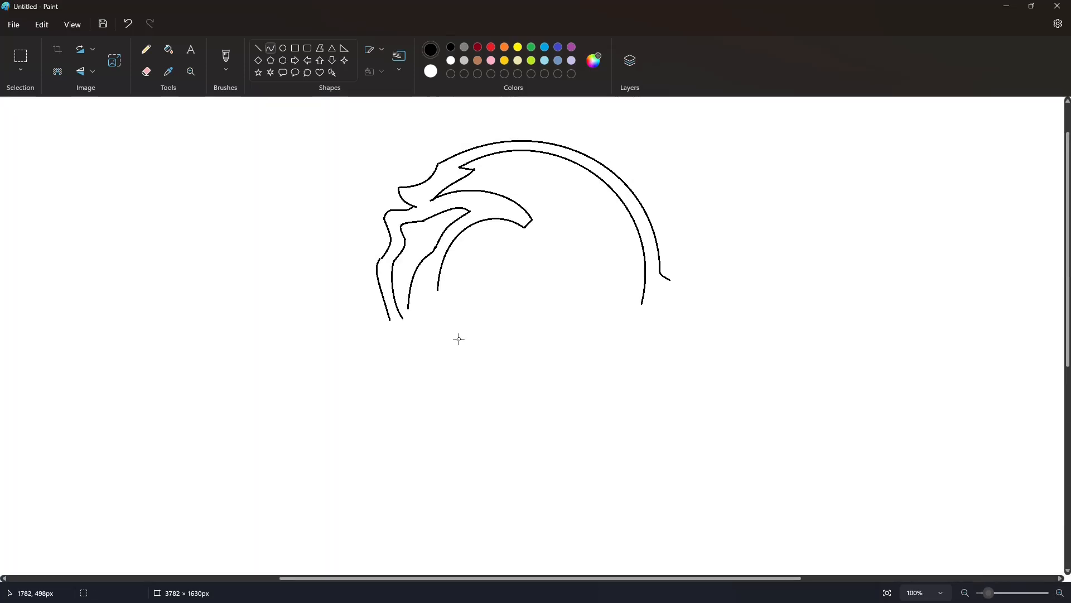
{"action": "left_click_drag", "start_coordinate": [402, 319], "coordinate": [408, 308]}
{"action": "left_click", "coordinate": [407, 319]}
{"action": "left_click", "coordinate": [407, 319]}
{"action": "left_click", "coordinate": [453, 318]}
Step: Fill the inner hair section and its outline with brown
{"action": "left_click", "coordinate": [169, 49]}
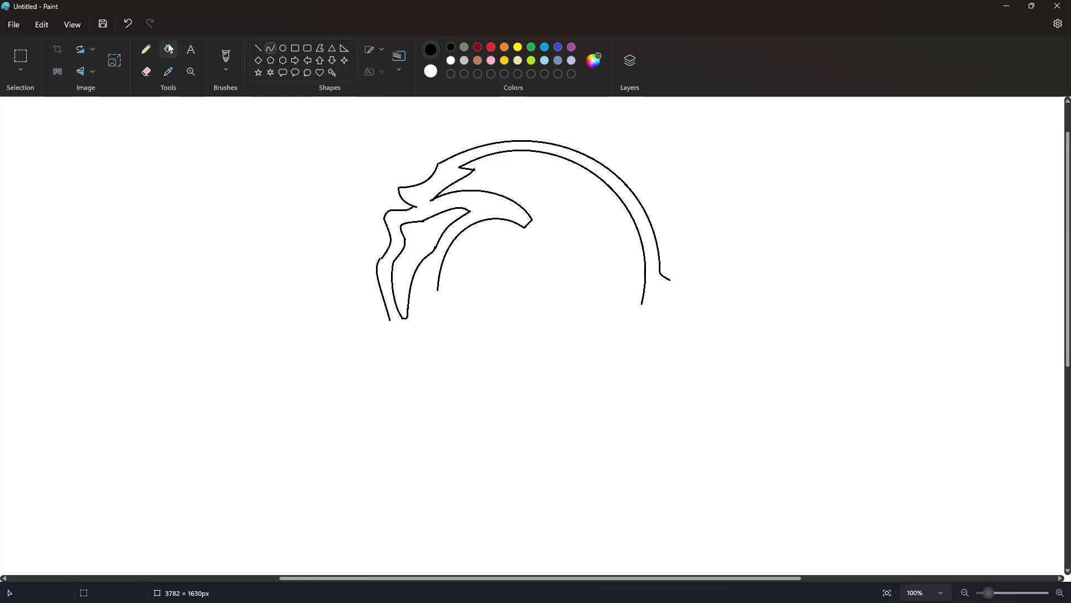
{"action": "left_click", "coordinate": [420, 229]}
{"action": "left_click", "coordinate": [478, 61]}
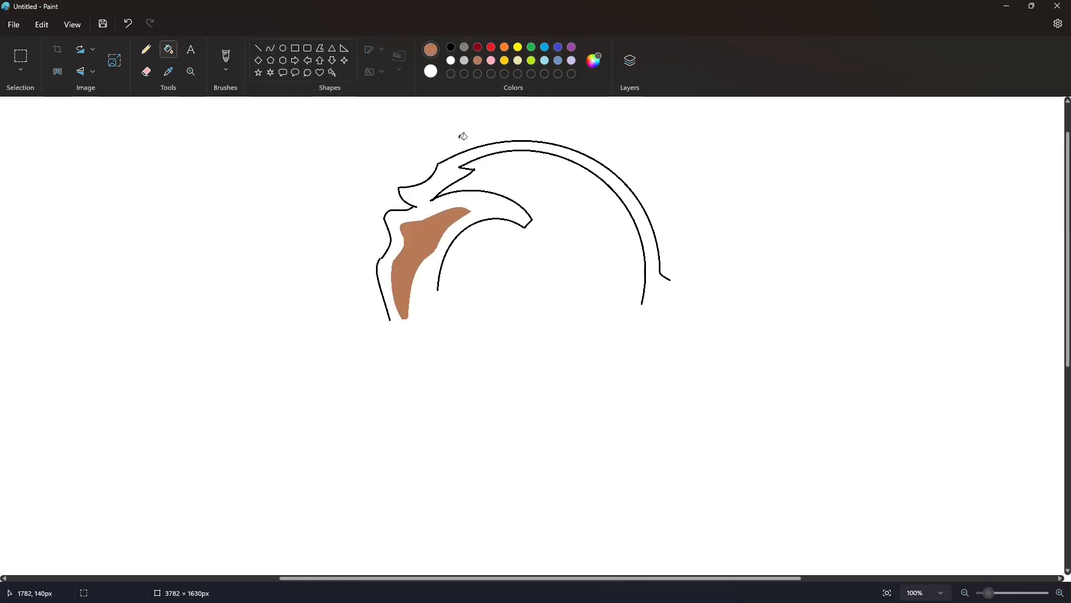
Step: Clean up the bump on the left outer hair outline with a short white line
{"action": "left_click", "coordinate": [258, 48]}
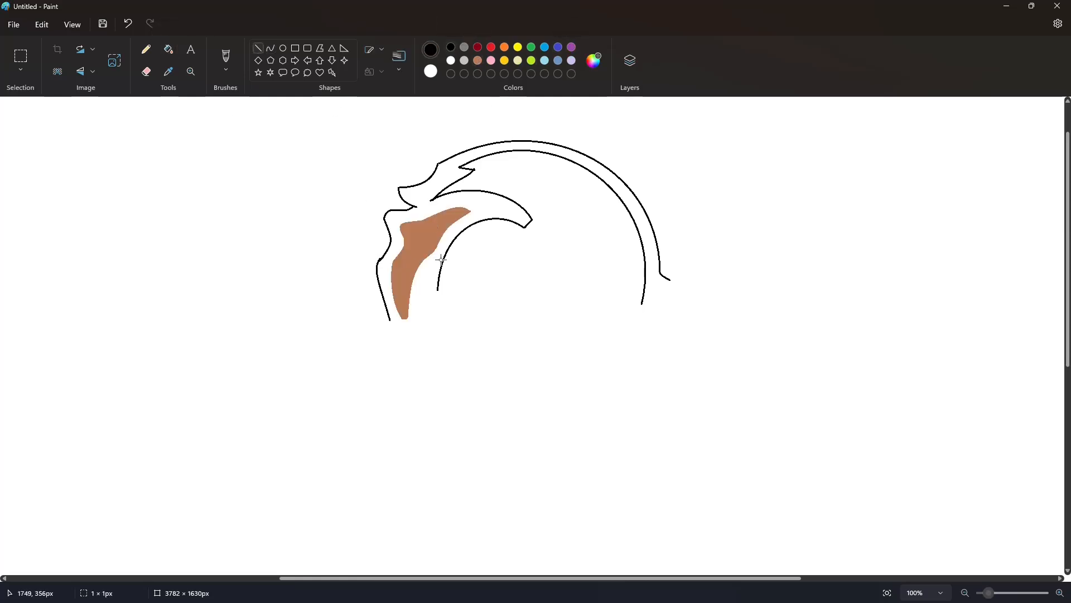
{"action": "left_click", "coordinate": [451, 61]}
{"action": "left_click_drag", "start_coordinate": [381, 256], "coordinate": [372, 269]}
{"action": "scroll", "coordinate": [867, 472], "scroll_direction": "down", "scroll_amount": 2}
Step: Draw the left half of the brow line in black, from the front lock's lower end to the centre of the face
{"action": "left_click", "coordinate": [270, 50]}
{"action": "left_click", "coordinate": [451, 47]}
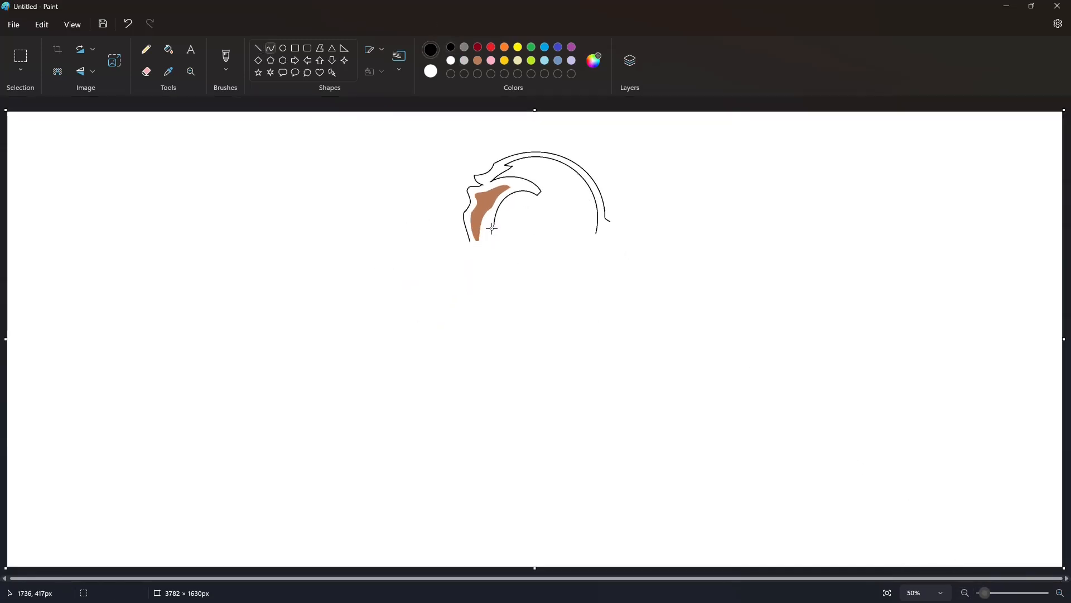
{"action": "left_click_drag", "start_coordinate": [485, 239], "coordinate": [530, 245]}
{"action": "left_click", "coordinate": [522, 234]}
{"action": "left_click", "coordinate": [522, 234]}
Step: Draw the pointed strand at the right temple, running up from the inner hair arc's end and back down
{"action": "left_click_drag", "start_coordinate": [596, 234], "coordinate": [584, 206]}
{"action": "left_click", "coordinate": [590, 217]}
{"action": "left_click", "coordinate": [589, 217]}
{"action": "mouse_move", "coordinate": [583, 217]}
{"action": "left_mouse_down"}
{"action": "mouse_move", "coordinate": [591, 240]}
{"action": "mouse_move", "coordinate": [541, 245]}
{"action": "left_mouse_up"}
{"action": "left_click", "coordinate": [588, 221]}
{"action": "left_click", "coordinate": [588, 221]}
Step: Complete the brow line's right half with its centre notch, and draw the straight outer hair edge below the right corner
{"action": "left_click", "coordinate": [553, 235]}
{"action": "left_click", "coordinate": [584, 240]}
{"action": "left_click", "coordinate": [535, 243]}
{"action": "left_click", "coordinate": [536, 243]}
{"action": "left_click", "coordinate": [258, 48]}
{"action": "left_click_drag", "start_coordinate": [611, 222], "coordinate": [607, 243]}
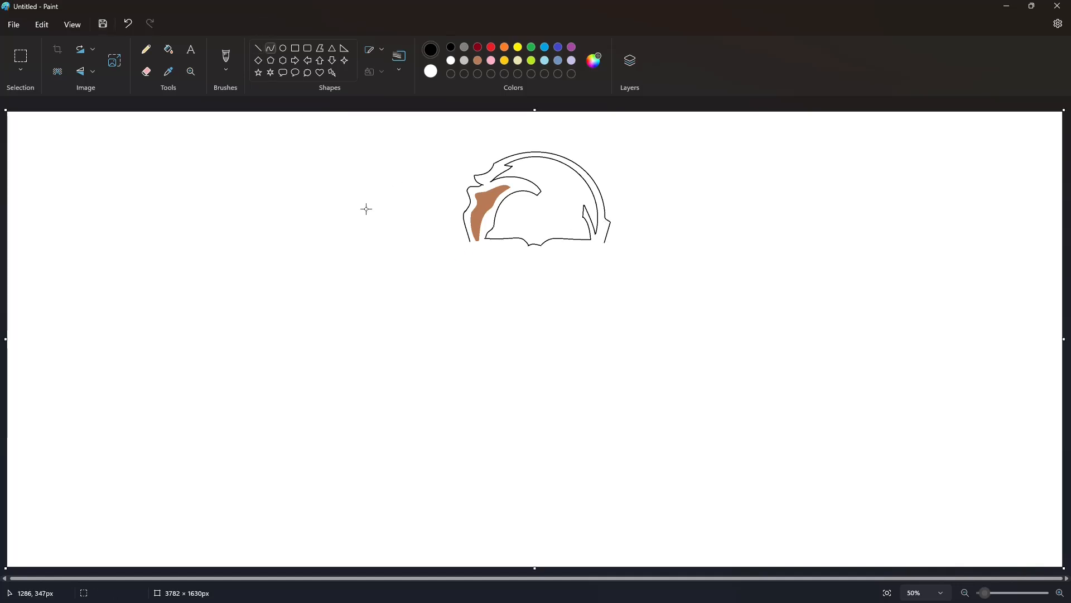
Step: Draw the left and right cheek curves from the outer hair edges down to the jaw
{"action": "left_click_drag", "start_coordinate": [470, 241], "coordinate": [484, 298]}
{"action": "left_click", "coordinate": [463, 248]}
{"action": "left_click", "coordinate": [463, 249]}
{"action": "left_click", "coordinate": [475, 292]}
{"action": "left_click", "coordinate": [474, 291]}
{"action": "left_click", "coordinate": [524, 294]}
{"action": "left_click_drag", "start_coordinate": [605, 242], "coordinate": [590, 297]}
{"action": "left_click", "coordinate": [612, 252]}
{"action": "left_click", "coordinate": [612, 251]}
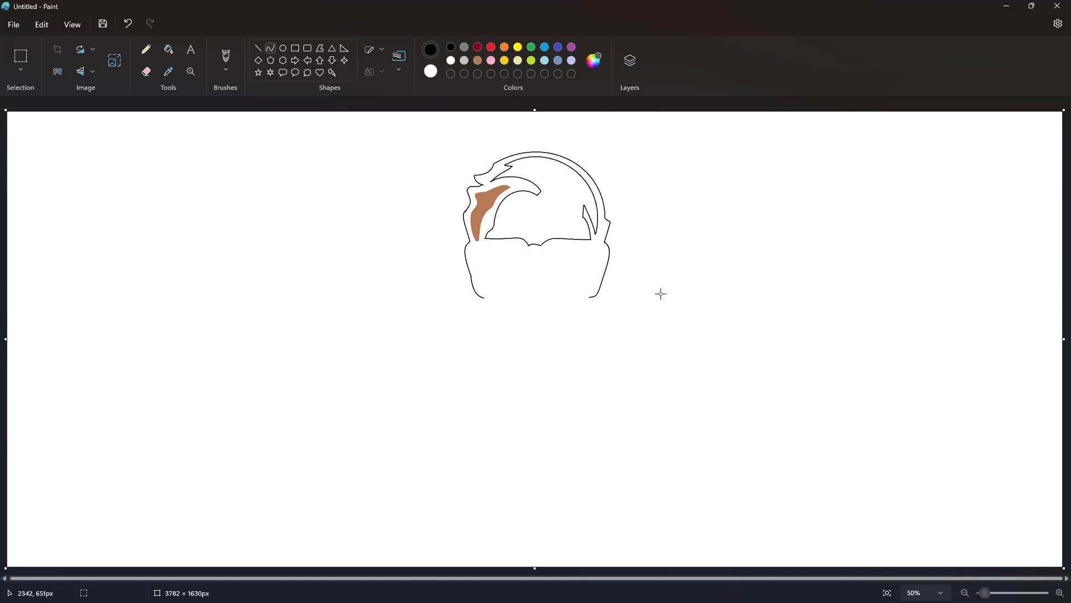
Step: Draw a short brown line beneath each outer end of the brow line
{"action": "left_click", "coordinate": [258, 48]}
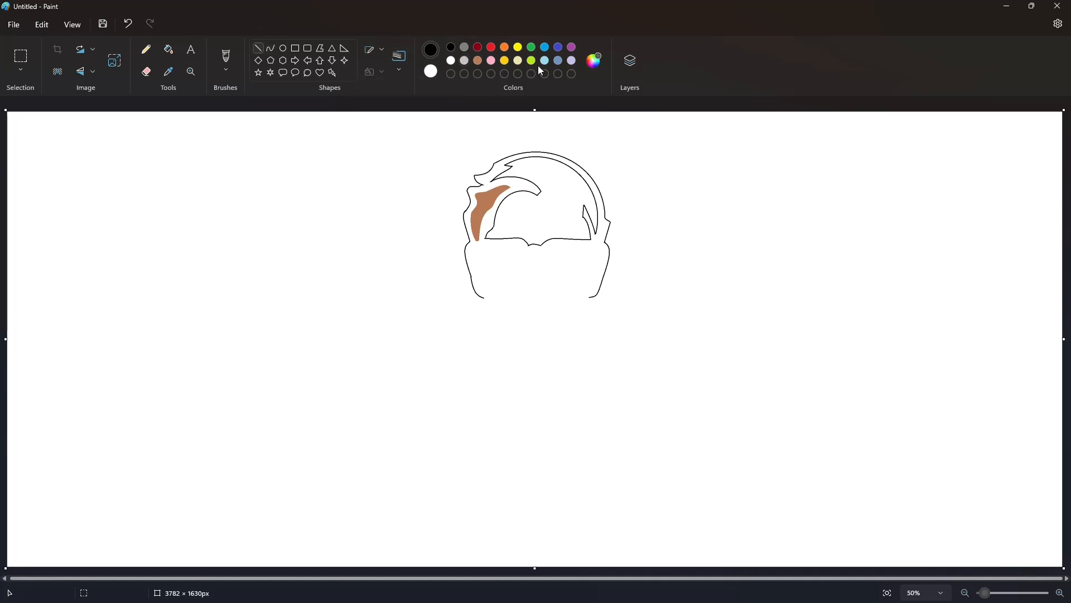
{"action": "left_click", "coordinate": [477, 60]}
{"action": "left_click_drag", "start_coordinate": [483, 243], "coordinate": [490, 242]}
{"action": "left_click_drag", "start_coordinate": [583, 242], "coordinate": [590, 243]}
Step: Adjust the line thickness and outline a small black teardrop shape under the left part of the brow line
{"action": "left_click", "coordinate": [271, 49]}
{"action": "left_click", "coordinate": [400, 66]}
{"action": "left_click", "coordinate": [403, 103]}
{"action": "left_click", "coordinate": [451, 47]}
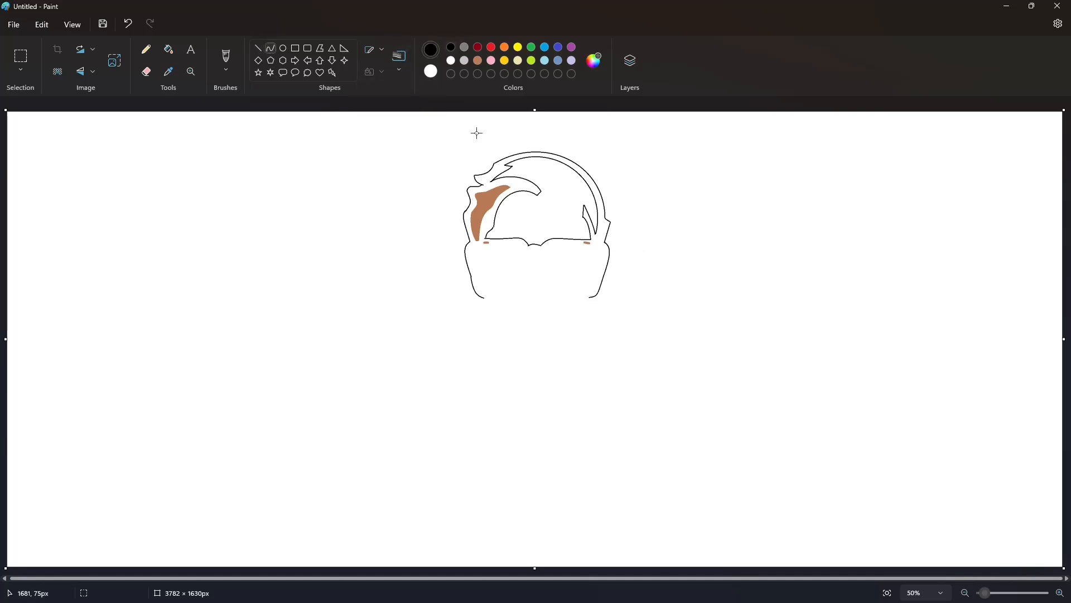
{"action": "left_click_drag", "start_coordinate": [490, 251], "coordinate": [500, 245]}
{"action": "left_click", "coordinate": [496, 251]}
{"action": "left_click", "coordinate": [495, 252]}
{"action": "left_click", "coordinate": [492, 245]}
{"action": "left_click", "coordinate": [493, 244]}
Step: Outline the matching teardrop shape, about 36 × 31 px, under the right part of the brow line
{"action": "left_click_drag", "start_coordinate": [568, 245], "coordinate": [579, 250]}
{"action": "left_click", "coordinate": [577, 245]}
{"action": "left_click", "coordinate": [578, 245]}
{"action": "left_click", "coordinate": [631, 251]}
{"action": "left_click", "coordinate": [573, 251]}
{"action": "left_click", "coordinate": [574, 251]}
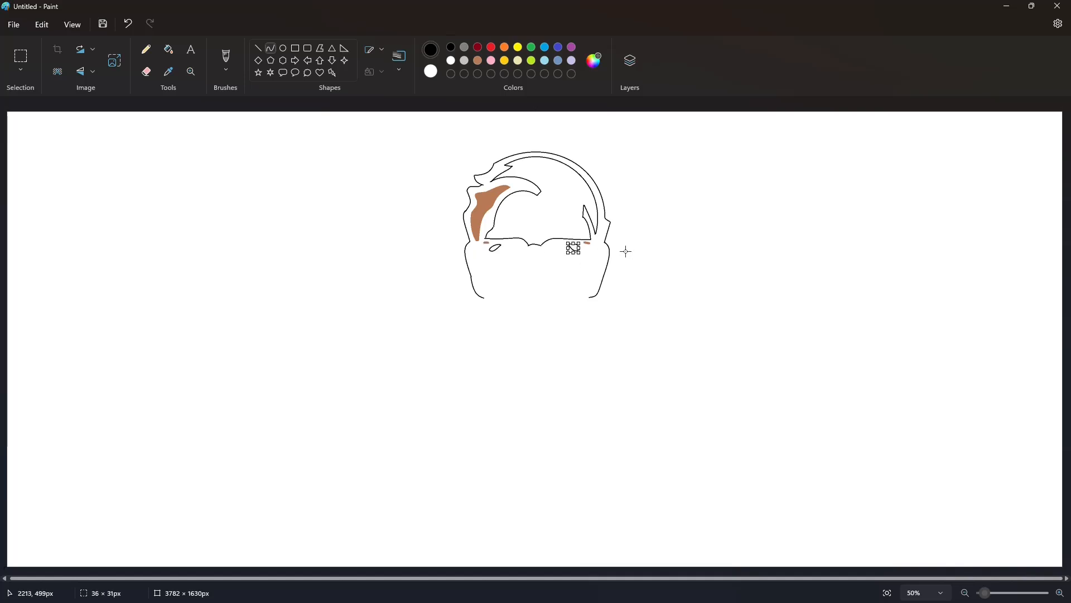
{"action": "left_click", "coordinate": [626, 252]}
{"action": "key", "text": "ctrl+z"}
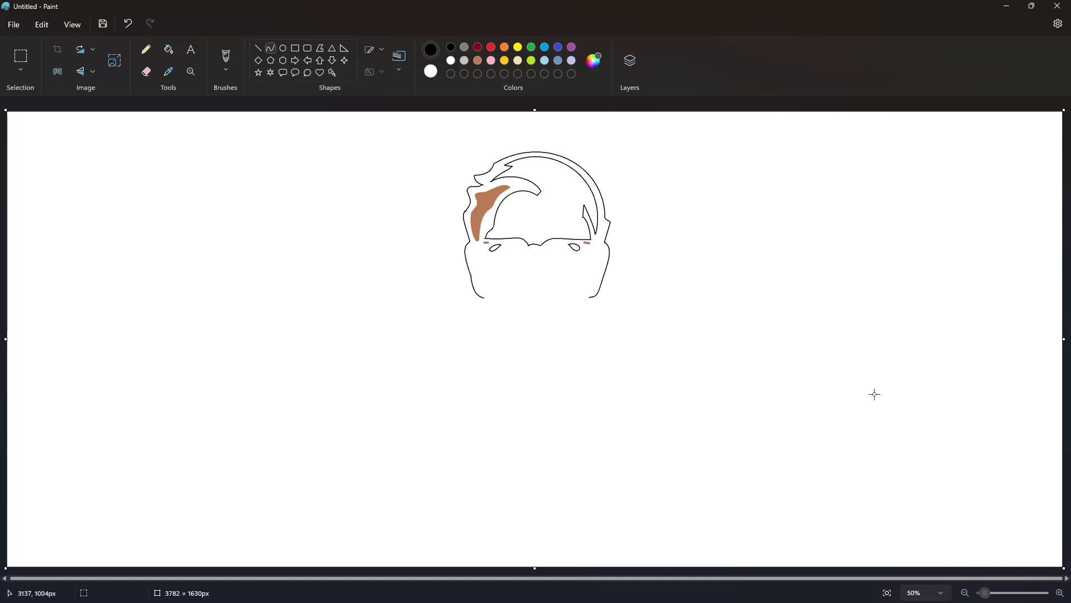
Step: Fill both teardrop shapes under the brow line with black
{"action": "left_click", "coordinate": [1061, 593]}
{"action": "scroll", "coordinate": [614, 335], "scroll_direction": "up", "scroll_amount": 3}
{"action": "left_click", "coordinate": [168, 49]}
{"action": "left_click", "coordinate": [441, 332]}
{"action": "left_click", "coordinate": [599, 330]}
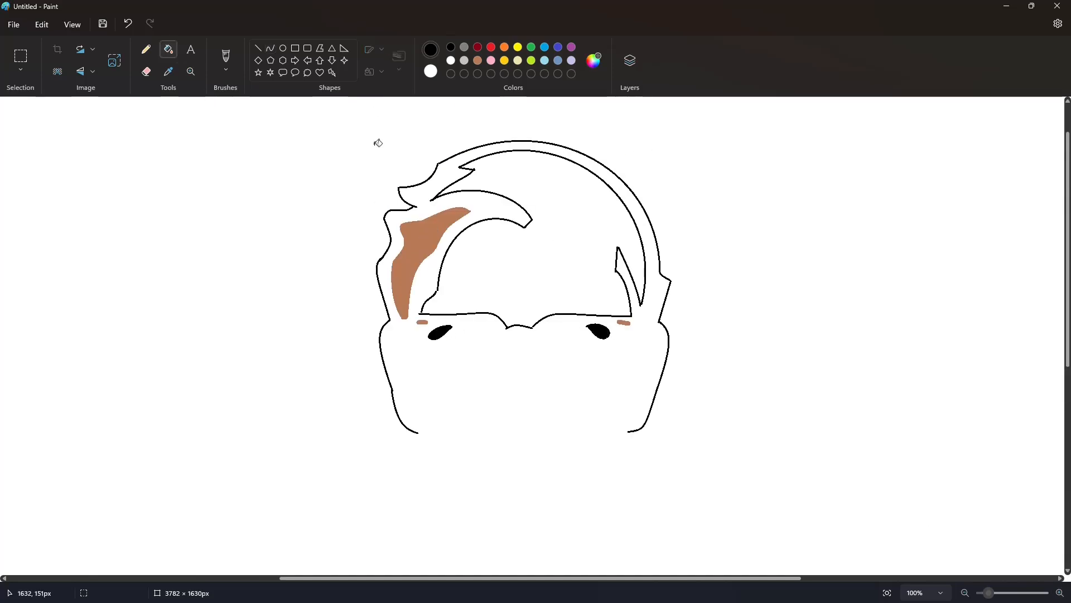
Step: Touch up the brow line near its centre notch and the right teardrop with short white lines
{"action": "left_click", "coordinate": [258, 49]}
{"action": "left_click", "coordinate": [451, 60]}
{"action": "mouse_move", "coordinate": [589, 319]}
{"action": "left_mouse_down"}
{"action": "mouse_move", "coordinate": [585, 330]}
{"action": "mouse_move", "coordinate": [533, 325]}
{"action": "left_mouse_up"}
Step: Patch the joint in the left cheek outline with a short black line
{"action": "left_click", "coordinate": [451, 46]}
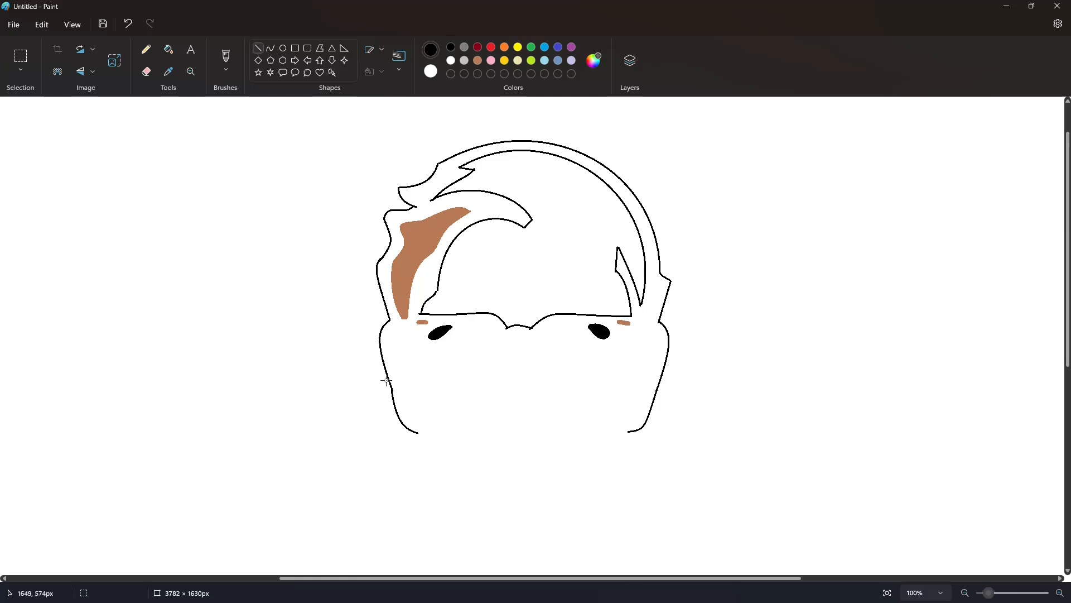
{"action": "left_click", "coordinate": [444, 400]}
{"action": "left_click", "coordinate": [965, 593]}
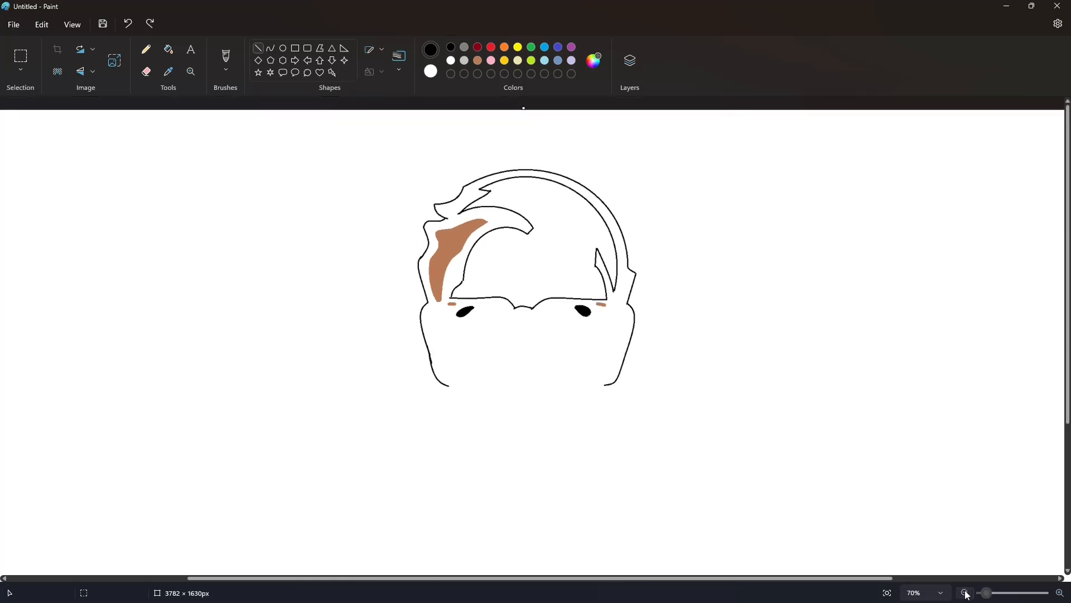
{"action": "left_click", "coordinate": [965, 592]}
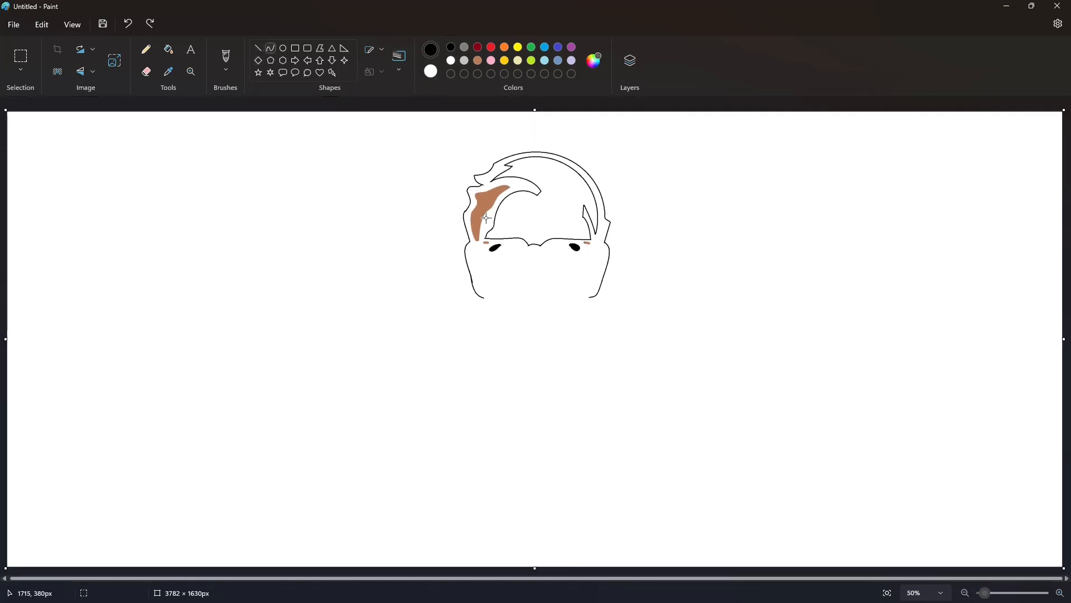
Step: Outline a slanted leaf shape on the inner side of the left teardrop and fill it with black
{"action": "mouse_move", "coordinate": [518, 249]}
{"action": "left_mouse_down"}
{"action": "mouse_move", "coordinate": [498, 252]}
{"action": "mouse_move", "coordinate": [516, 249]}
{"action": "left_mouse_up"}
{"action": "left_click", "coordinate": [510, 243]}
{"action": "left_click", "coordinate": [509, 244]}
{"action": "left_click", "coordinate": [505, 256]}
{"action": "left_click", "coordinate": [511, 248]}
{"action": "left_click", "coordinate": [580, 254]}
{"action": "left_click", "coordinate": [169, 49]}
{"action": "left_click", "coordinate": [508, 248]}
Step: Outline a mirrored leaf shape, about 71 × 23 px, on the inner side of the right teardrop and fill it with black
{"action": "left_click", "coordinate": [271, 48]}
{"action": "left_click_drag", "start_coordinate": [555, 248], "coordinate": [576, 254]}
{"action": "left_click", "coordinate": [565, 244]}
{"action": "left_click", "coordinate": [565, 244]}
{"action": "left_click", "coordinate": [563, 250]}
{"action": "key", "text": "ctrl+z"}
{"action": "key", "text": "ctrl+z"}
{"action": "key", "text": "ctrl+z"}
{"action": "left_click", "coordinate": [566, 248]}
{"action": "left_click", "coordinate": [564, 253]}
{"action": "left_click", "coordinate": [662, 263]}
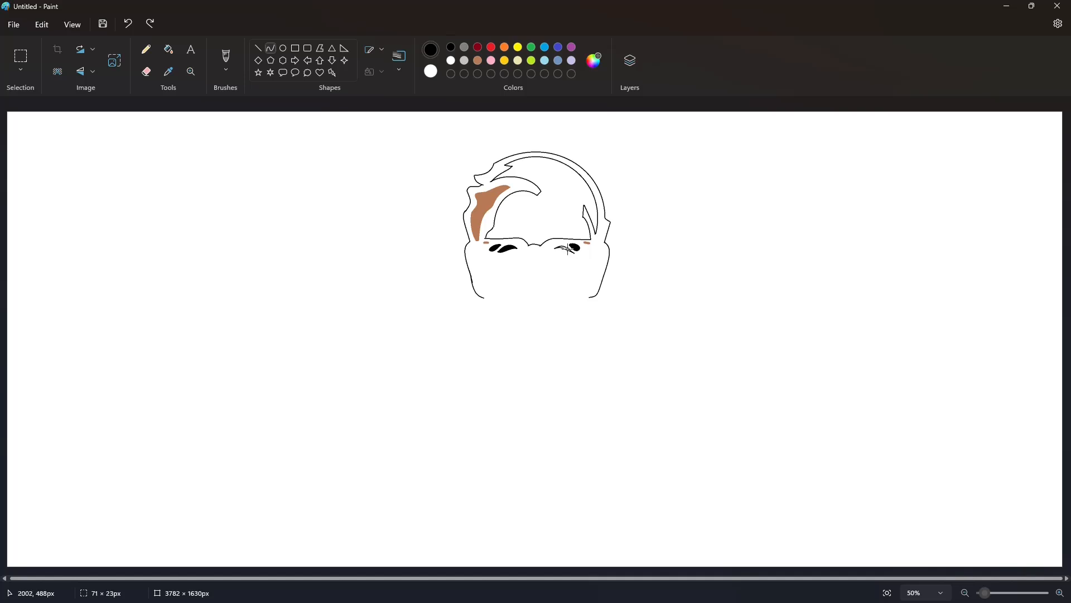
{"action": "left_click", "coordinate": [169, 49]}
{"action": "left_click", "coordinate": [1060, 592]}
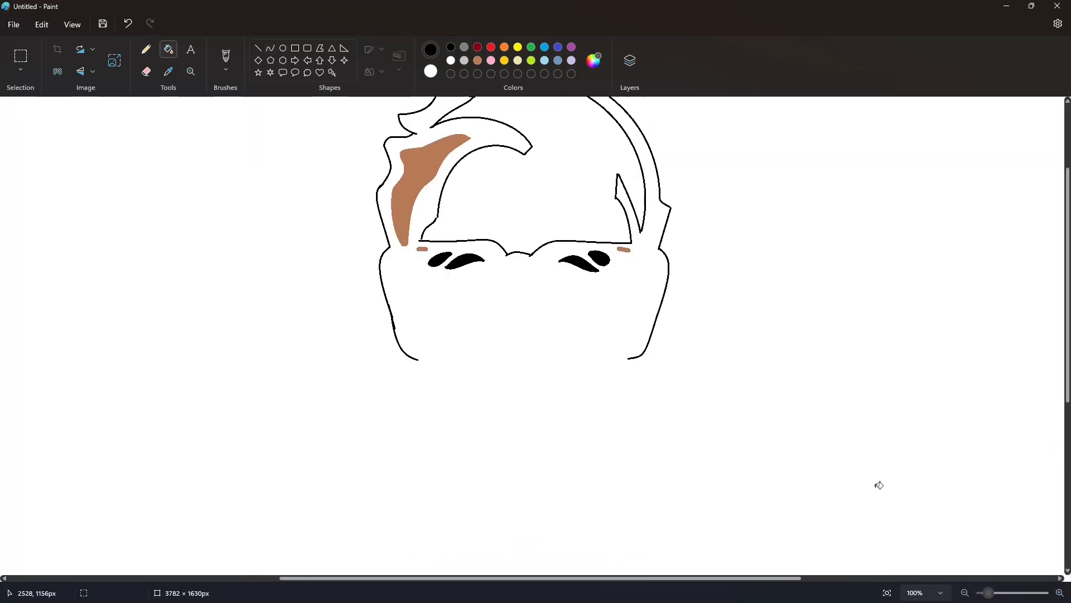
Step: Trim the inner tip of the left leaf shape with a short white line
{"action": "left_click", "coordinate": [257, 48]}
{"action": "left_click", "coordinate": [451, 60]}
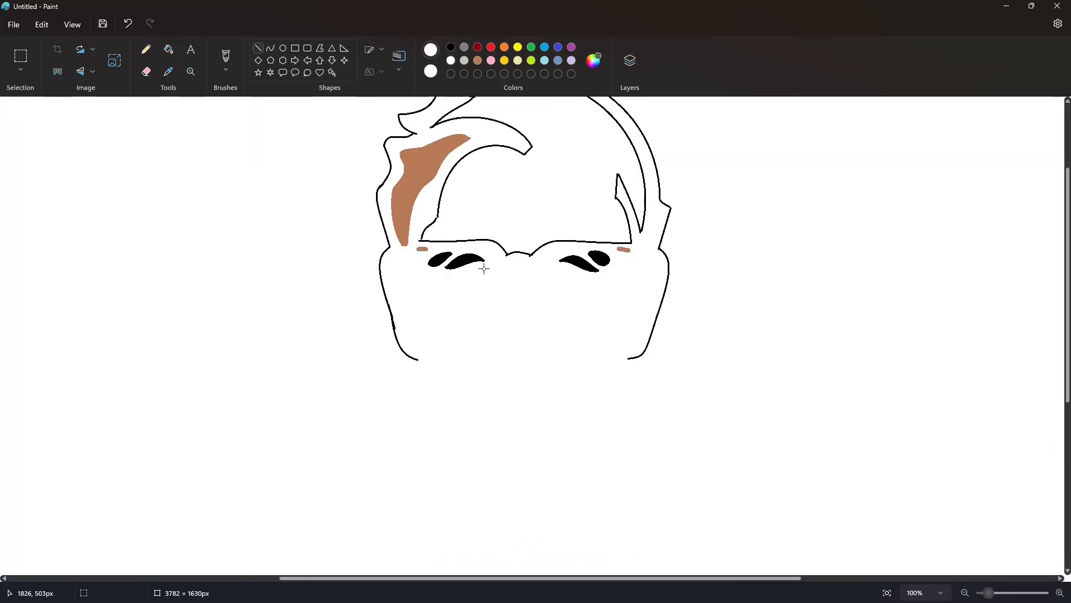
{"action": "left_click_drag", "start_coordinate": [477, 262], "coordinate": [491, 259]}
{"action": "left_click", "coordinate": [964, 592]}
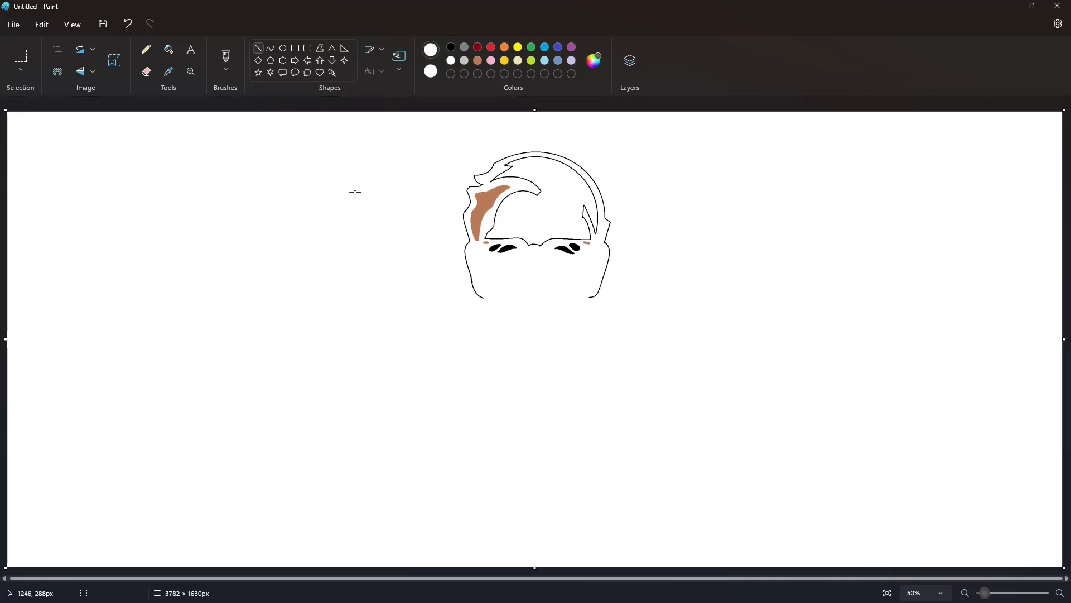
Step: Draw the small arched black curve with a hooked right end below the brow line's centre notch
{"action": "left_click", "coordinate": [271, 48]}
{"action": "left_click", "coordinate": [451, 47]}
{"action": "mouse_move", "coordinate": [542, 255]}
{"action": "left_mouse_down"}
{"action": "mouse_move", "coordinate": [530, 253]}
{"action": "mouse_move", "coordinate": [570, 257]}
{"action": "mouse_move", "coordinate": [571, 270]}
{"action": "left_mouse_up"}
{"action": "left_click", "coordinate": [540, 245]}
{"action": "left_click", "coordinate": [542, 260]}
{"action": "left_click", "coordinate": [547, 261]}
Step: Draw the right eye's upper lid line and a curved crease hooking down from its outer end, the crease about 40 × 48 px
{"action": "left_click", "coordinate": [558, 256]}
{"action": "left_click", "coordinate": [595, 263]}
{"action": "left_click", "coordinate": [572, 261]}
{"action": "left_click", "coordinate": [608, 267]}
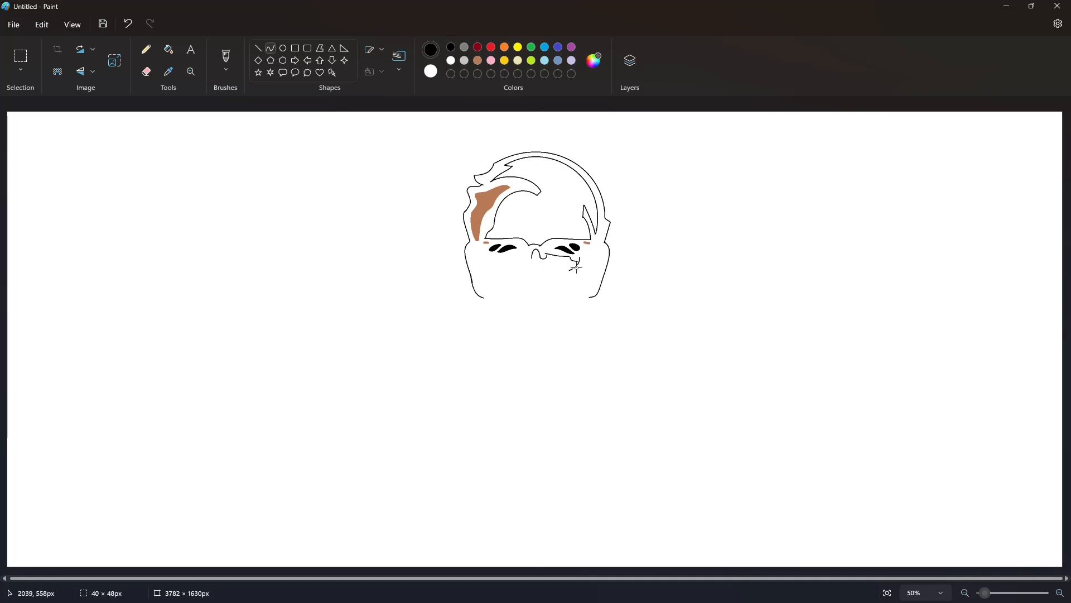
{"action": "left_click", "coordinate": [661, 274]}
Step: Draw the right ear's inner contour with two rounded peaks and a long line running down to a hooked end near the lobe
{"action": "left_click_drag", "start_coordinate": [579, 261], "coordinate": [592, 247]}
{"action": "left_click", "coordinate": [582, 249]}
{"action": "left_click", "coordinate": [655, 251]}
{"action": "mouse_move", "coordinate": [593, 261]}
{"action": "left_mouse_down"}
{"action": "mouse_move", "coordinate": [604, 254]}
{"action": "mouse_move", "coordinate": [588, 288]}
{"action": "left_mouse_up"}
{"action": "left_click", "coordinate": [620, 259]}
{"action": "left_click", "coordinate": [271, 49]}
{"action": "left_click", "coordinate": [602, 246]}
{"action": "left_click", "coordinate": [626, 254]}
{"action": "left_click", "coordinate": [601, 267]}
{"action": "left_click", "coordinate": [630, 271]}
{"action": "left_click", "coordinate": [593, 290]}
{"action": "left_click", "coordinate": [637, 277]}
Step: Draw the rounded nose outline from the bridge down and around to the right nostril
{"action": "mouse_move", "coordinate": [533, 256]}
{"action": "left_mouse_down"}
{"action": "mouse_move", "coordinate": [526, 276]}
{"action": "mouse_move", "coordinate": [549, 280]}
{"action": "mouse_move", "coordinate": [536, 289]}
{"action": "mouse_move", "coordinate": [552, 274]}
{"action": "left_mouse_up"}
{"action": "left_click", "coordinate": [586, 278]}
{"action": "left_click", "coordinate": [624, 283]}
{"action": "left_click", "coordinate": [552, 278]}
{"action": "left_click", "coordinate": [599, 277]}
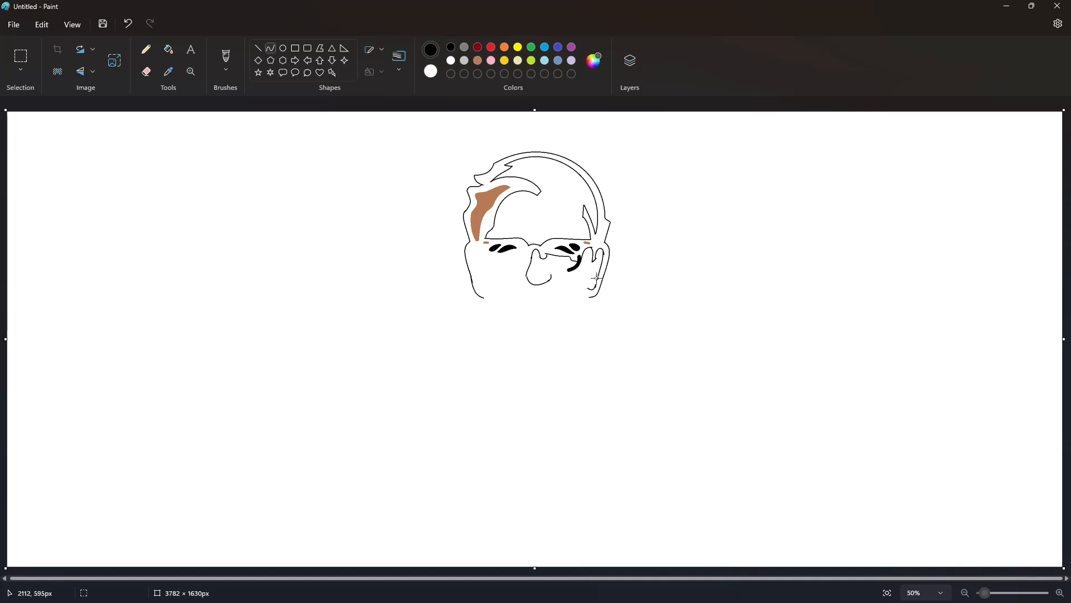
Step: Outline a narrow curved sliver inside the left ear and fill it with black
{"action": "mouse_move", "coordinate": [477, 276]}
{"action": "left_mouse_down"}
{"action": "mouse_move", "coordinate": [471, 257]}
{"action": "mouse_move", "coordinate": [477, 276]}
{"action": "left_mouse_up"}
{"action": "left_click", "coordinate": [473, 266]}
{"action": "left_click", "coordinate": [472, 260]}
{"action": "left_click", "coordinate": [479, 251]}
{"action": "left_click", "coordinate": [517, 254]}
{"action": "left_click", "coordinate": [478, 264]}
{"action": "left_click", "coordinate": [484, 278]}
{"action": "left_click", "coordinate": [631, 279]}
{"action": "left_click", "coordinate": [168, 49]}
{"action": "left_click", "coordinate": [476, 259]}
Step: Recolour the four black teardrop and leaf shapes below the brow line with brown
{"action": "left_click", "coordinate": [1061, 593]}
{"action": "left_click", "coordinate": [258, 49]}
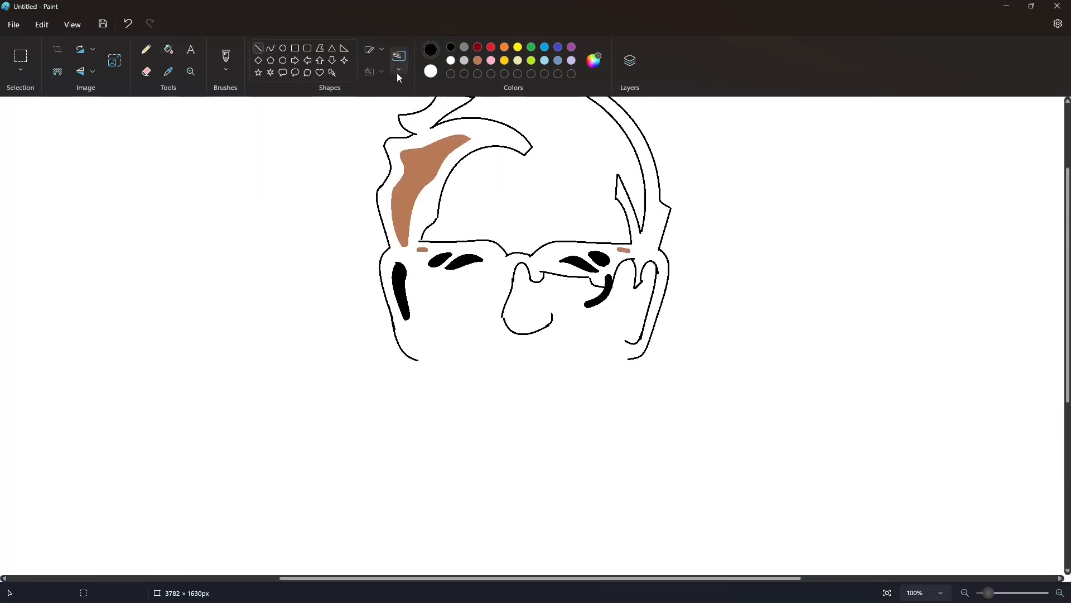
{"action": "left_click", "coordinate": [451, 60]}
{"action": "left_click", "coordinate": [451, 47]}
{"action": "left_click", "coordinate": [503, 192]}
{"action": "left_click", "coordinate": [169, 49]}
{"action": "left_click", "coordinate": [478, 61]}
{"action": "left_click", "coordinate": [440, 260]}
{"action": "left_click", "coordinate": [464, 262]}
{"action": "left_click", "coordinate": [578, 263]}
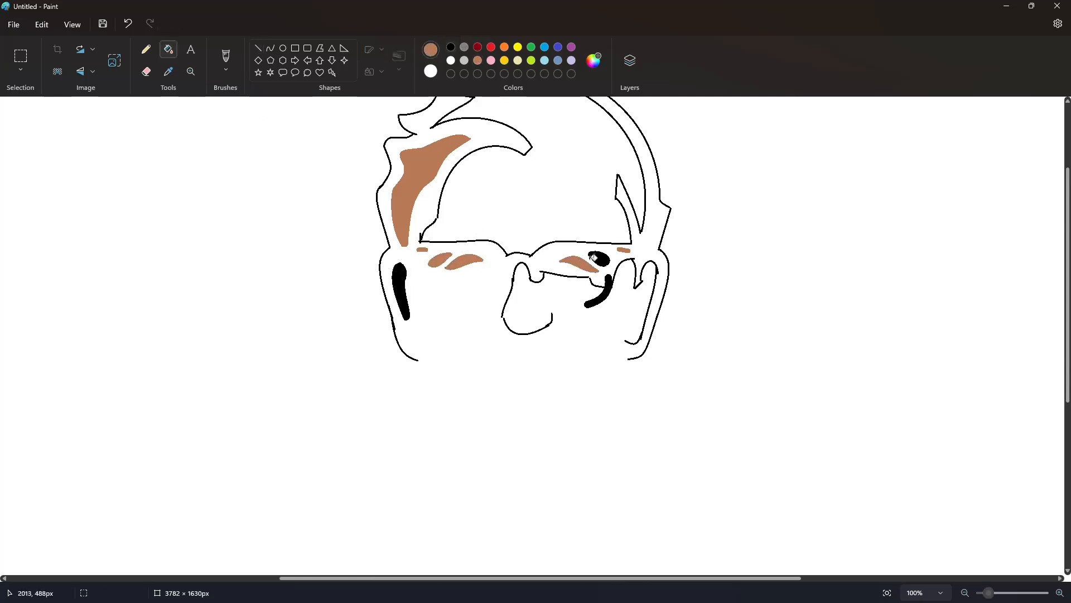
{"action": "left_click", "coordinate": [598, 258]}
Step: Touch up the right eyelid line and the left side of the nose outline with short black lines
{"action": "left_click", "coordinate": [257, 49]}
{"action": "left_click", "coordinate": [451, 48]}
{"action": "left_click", "coordinate": [399, 61]}
{"action": "left_click", "coordinate": [400, 114]}
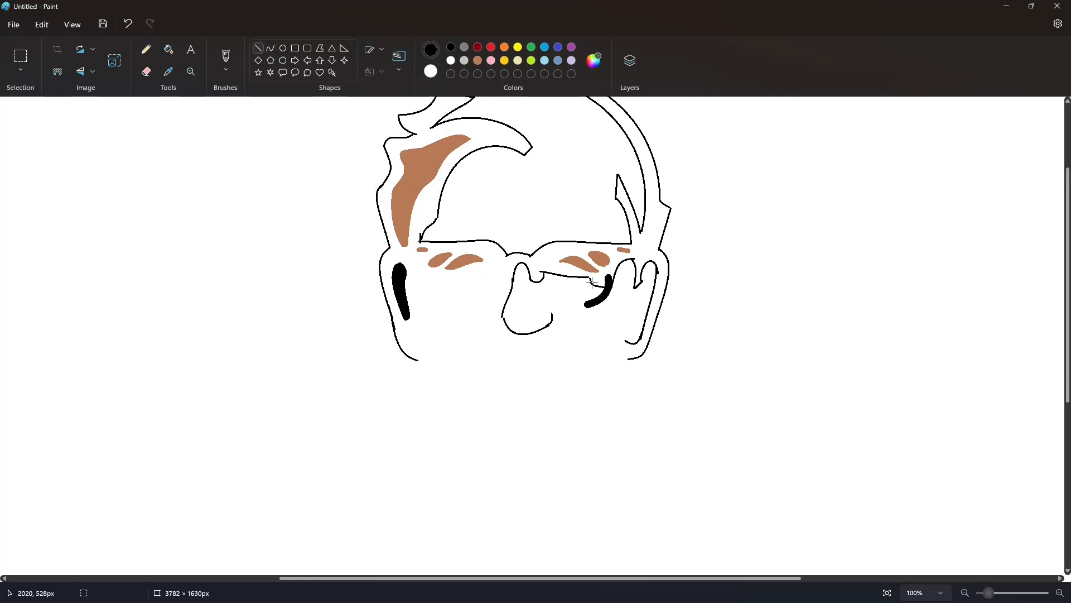
{"action": "left_click_drag", "start_coordinate": [592, 279], "coordinate": [584, 274]}
{"action": "left_click", "coordinate": [635, 274]}
{"action": "left_click_drag", "start_coordinate": [505, 324], "coordinate": [501, 304]}
{"action": "scroll", "coordinate": [921, 518], "scroll_direction": "down", "scroll_amount": 3, "text": "ctrl"}
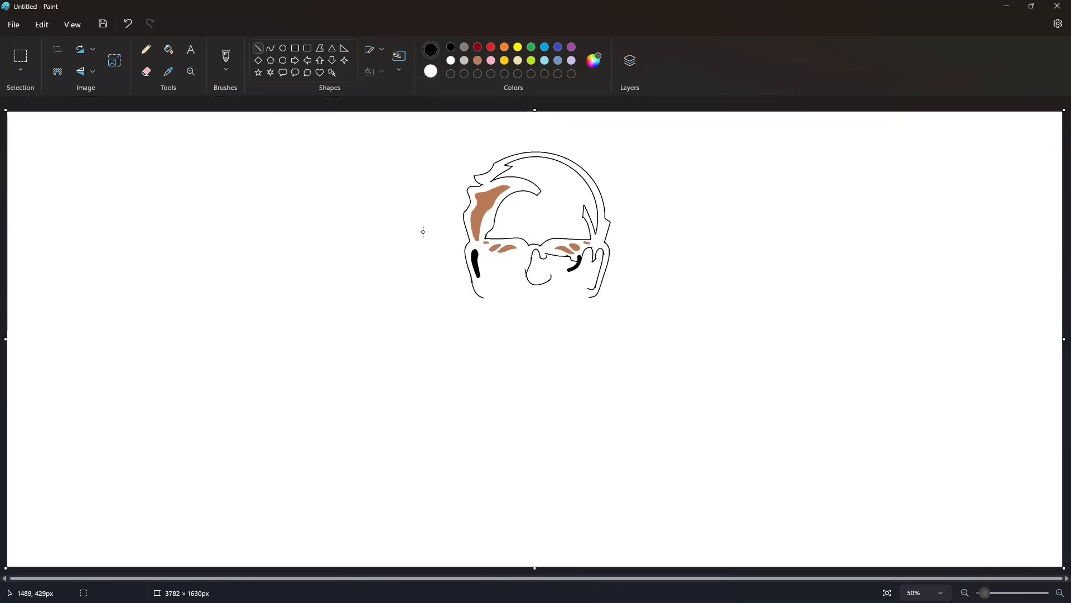
Step: Draw the left eye's upper lid line and the small curved folds at its outer corner
{"action": "left_click", "coordinate": [270, 49]}
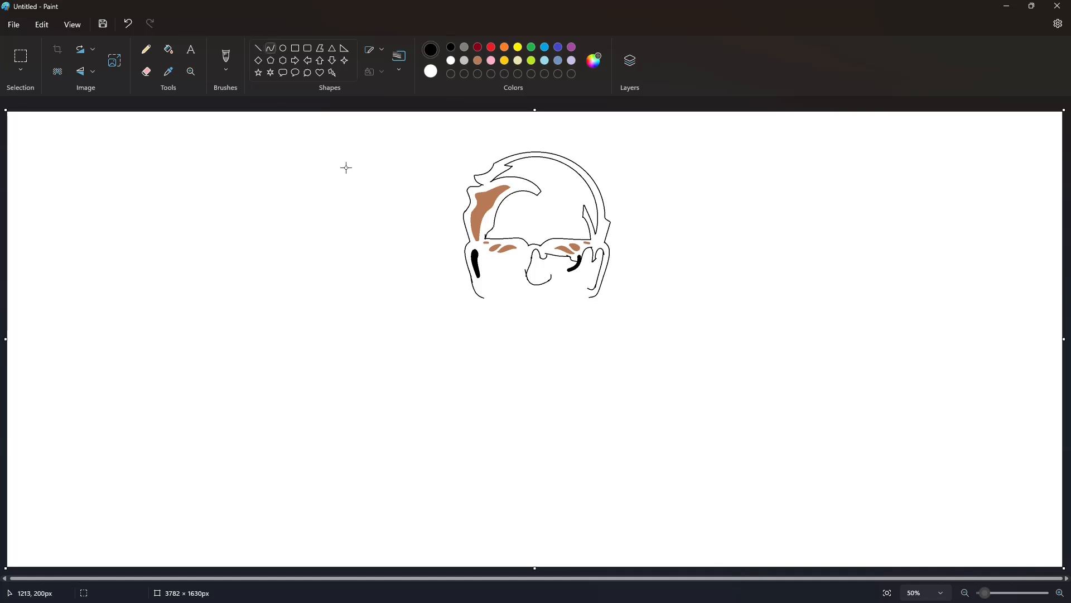
{"action": "mouse_move", "coordinate": [503, 255]}
{"action": "left_mouse_down"}
{"action": "mouse_move", "coordinate": [486, 266]}
{"action": "mouse_move", "coordinate": [512, 280]}
{"action": "left_mouse_up"}
{"action": "double_click", "coordinate": [496, 260]}
{"action": "left_click", "coordinate": [498, 268]}
{"action": "left_click", "coordinate": [489, 261]}
{"action": "left_click", "coordinate": [488, 262]}
{"action": "left_click", "coordinate": [528, 266]}
{"action": "double_click", "coordinate": [491, 272]}
{"action": "left_click", "coordinate": [554, 278]}
{"action": "left_click", "coordinate": [262, 51]}
{"action": "left_click", "coordinate": [551, 263]}
{"action": "left_click", "coordinate": [268, 48]}
{"action": "mouse_move", "coordinate": [500, 278]}
{"action": "left_mouse_down"}
{"action": "mouse_move", "coordinate": [498, 289]}
{"action": "mouse_move", "coordinate": [505, 283]}
{"action": "left_mouse_up"}
{"action": "left_click", "coordinate": [498, 289]}
{"action": "left_click", "coordinate": [551, 287]}
{"action": "key", "text": "ctrl+z"}
Step: Draw the rounded bag curve beneath the left eye, running from its outer corner towards the nose
{"action": "mouse_move", "coordinate": [497, 279]}
{"action": "left_mouse_down"}
{"action": "mouse_move", "coordinate": [497, 289]}
{"action": "mouse_move", "coordinate": [512, 278]}
{"action": "left_mouse_up"}
{"action": "left_click", "coordinate": [496, 288]}
{"action": "left_click", "coordinate": [510, 281]}
{"action": "left_click", "coordinate": [531, 282]}
Step: Draw a bold curved crease at the left eye's inner corner and a short bold stroke beside the nose
{"action": "mouse_move", "coordinate": [508, 270]}
{"action": "left_mouse_down"}
{"action": "mouse_move", "coordinate": [525, 256]}
{"action": "mouse_move", "coordinate": [523, 277]}
{"action": "left_mouse_up"}
{"action": "left_click", "coordinate": [639, 312]}
{"action": "left_click", "coordinate": [270, 49]}
{"action": "left_click", "coordinate": [399, 60]}
{"action": "left_click", "coordinate": [406, 113]}
{"action": "left_click", "coordinate": [547, 263]}
{"action": "left_click", "coordinate": [592, 267]}
{"action": "key", "text": "ctrl+z"}
{"action": "scroll", "coordinate": [528, 309], "scroll_direction": "up", "scroll_amount": 1}
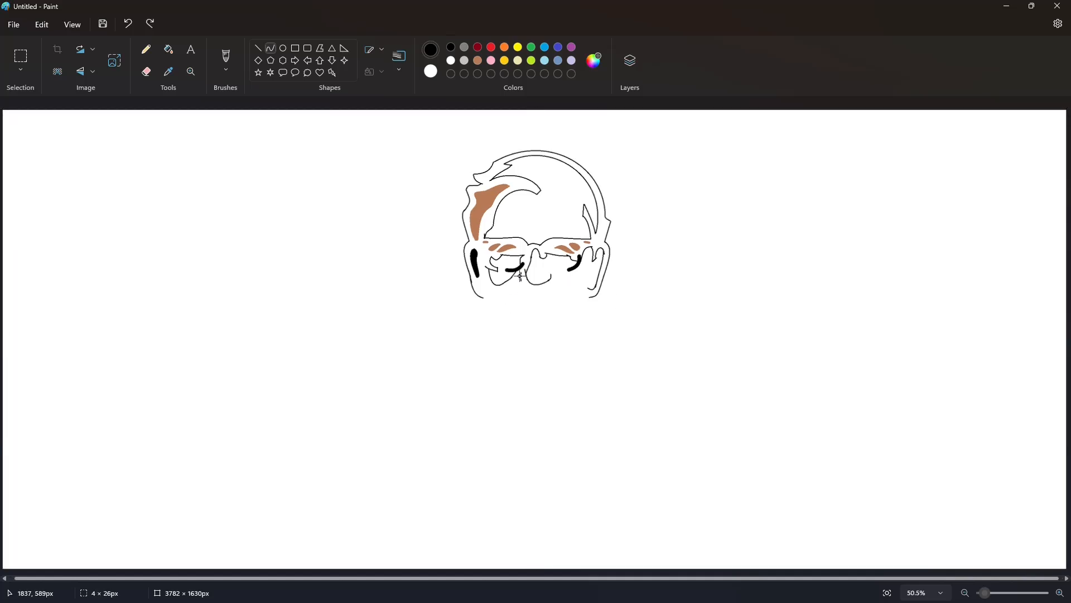
Step: Draw the left and right jaw curves in a thinner line from the earlobes towards the chin, the right one about 131 × 212 px
{"action": "left_click", "coordinate": [399, 61]}
{"action": "left_click", "coordinate": [412, 123]}
{"action": "left_click_drag", "start_coordinate": [484, 299], "coordinate": [521, 357]}
{"action": "left_click_drag", "start_coordinate": [502, 331], "coordinate": [492, 335]}
{"action": "left_click", "coordinate": [492, 335]}
{"action": "mouse_move", "coordinate": [590, 298]}
{"action": "left_mouse_down"}
{"action": "mouse_move", "coordinate": [553, 357]}
{"action": "mouse_move", "coordinate": [583, 333]}
{"action": "left_mouse_up"}
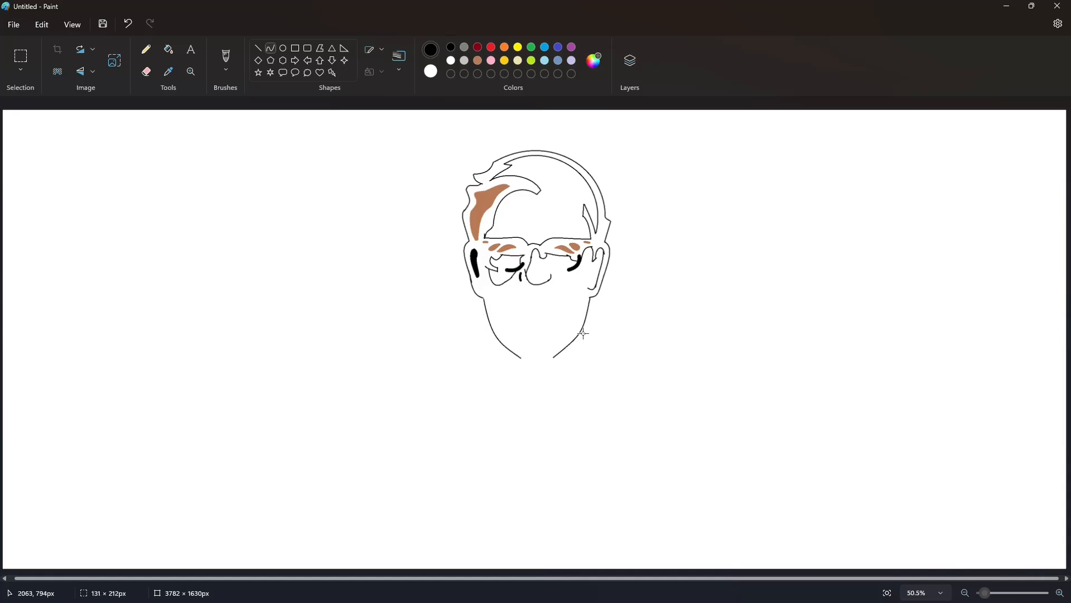
{"action": "left_click", "coordinate": [583, 333]}
Step: Draw the fold from the right nostril down past the mouth corner and the goatee's top edge, about 90 × 16 px
{"action": "left_click_drag", "start_coordinate": [562, 280], "coordinate": [568, 314]}
{"action": "left_click", "coordinate": [573, 287]}
{"action": "left_click", "coordinate": [572, 306]}
{"action": "left_click", "coordinate": [571, 306]}
{"action": "left_click", "coordinate": [545, 313]}
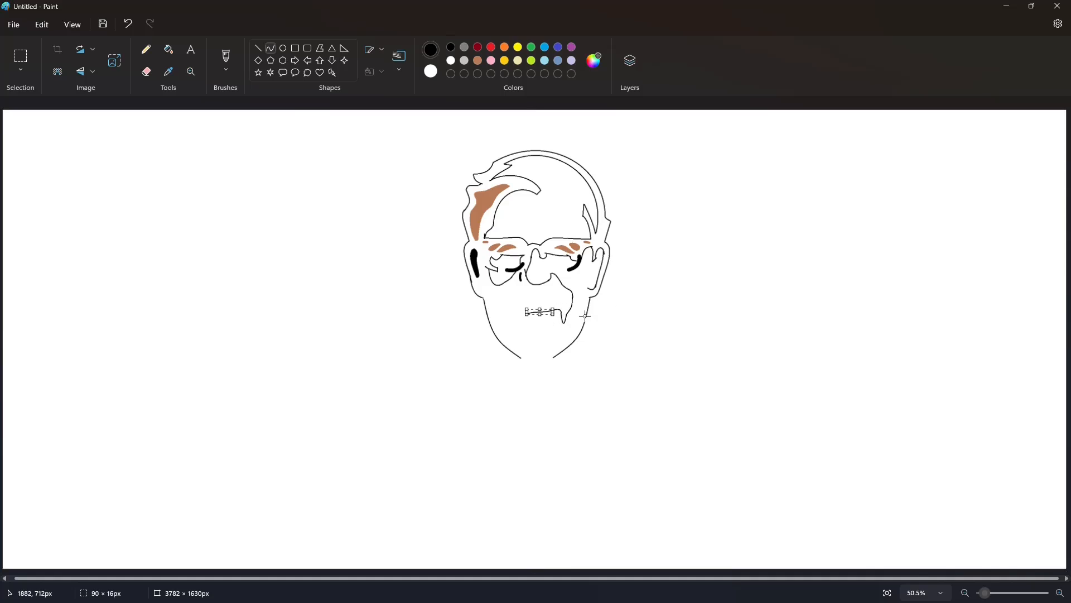
Step: Draw the pointed goatee outline and continue its right side along the inner jaw up to the right earlobe
{"action": "left_click", "coordinate": [585, 316]}
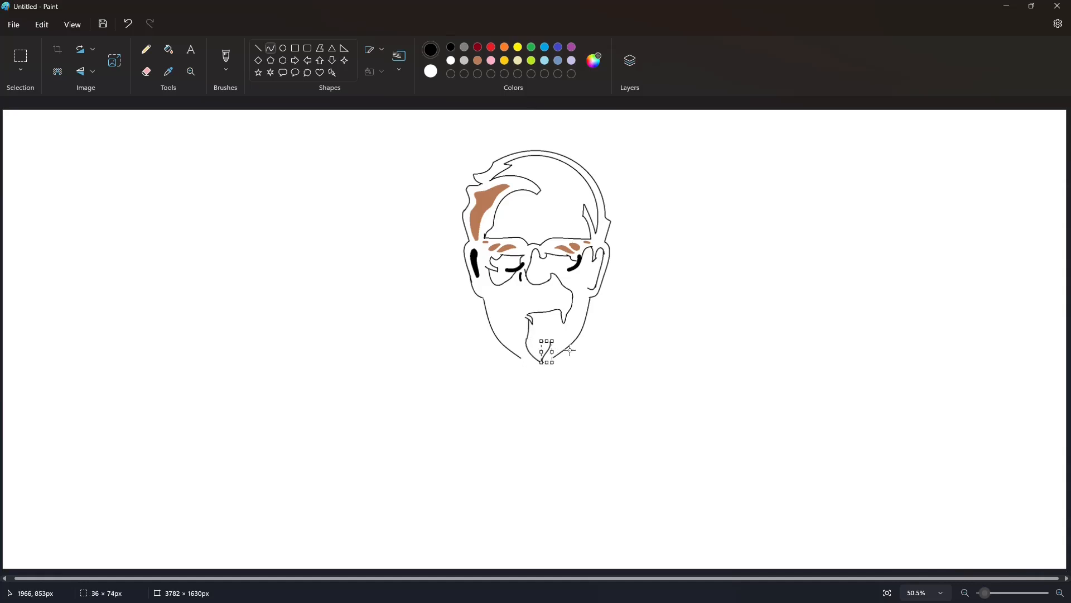
{"action": "key", "text": "ctrl+z"}
{"action": "left_click_drag", "start_coordinate": [585, 304], "coordinate": [559, 350]}
{"action": "left_click", "coordinate": [643, 351]}
Step: Outline a two-peaked moustache below the nose and fill it with black
{"action": "mouse_move", "coordinate": [526, 289]}
{"action": "left_mouse_down"}
{"action": "mouse_move", "coordinate": [566, 296]}
{"action": "mouse_move", "coordinate": [508, 298]}
{"action": "mouse_move", "coordinate": [523, 304]}
{"action": "mouse_move", "coordinate": [508, 298]}
{"action": "mouse_move", "coordinate": [514, 289]}
{"action": "left_mouse_up"}
{"action": "left_click", "coordinate": [586, 298]}
{"action": "left_click", "coordinate": [604, 306]}
{"action": "left_click", "coordinate": [523, 305]}
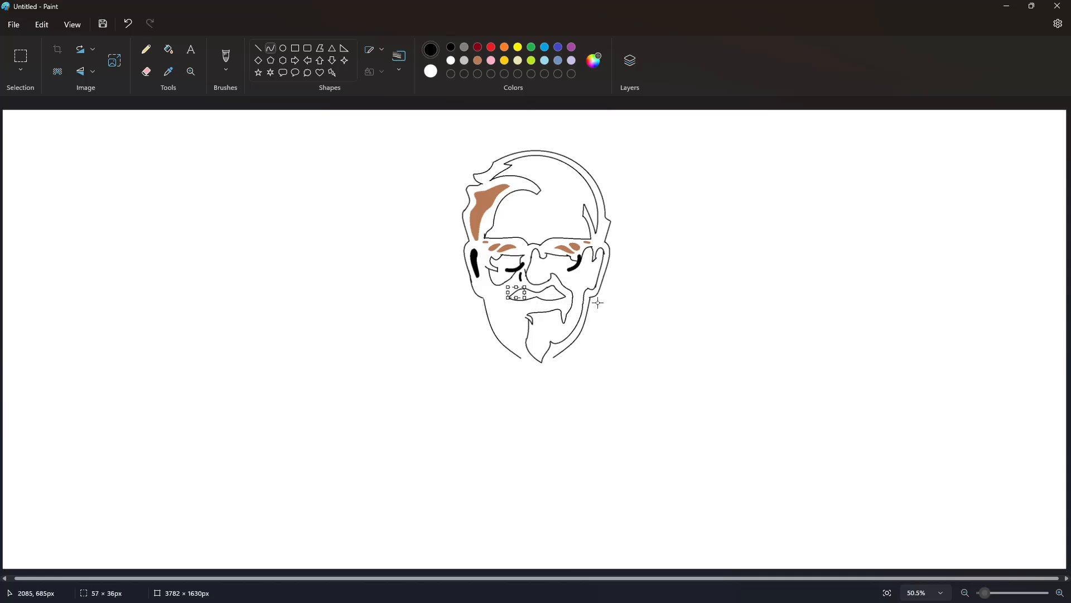
{"action": "left_click", "coordinate": [597, 303]}
{"action": "left_click", "coordinate": [170, 51]}
{"action": "left_click", "coordinate": [551, 293]}
{"action": "left_click", "coordinate": [1060, 592]}
{"action": "left_click", "coordinate": [1060, 593]}
{"action": "left_click", "coordinate": [1060, 592]}
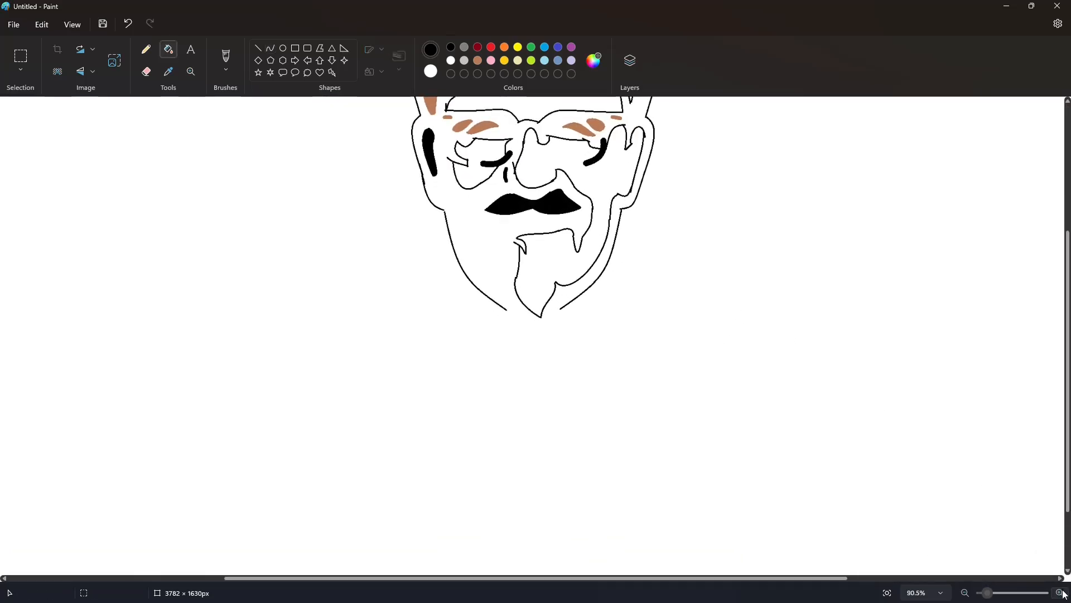
{"action": "left_click", "coordinate": [1061, 593]}
{"action": "left_click", "coordinate": [966, 594]}
{"action": "left_click", "coordinate": [966, 594]}
{"action": "left_click", "coordinate": [966, 594]}
{"action": "left_click", "coordinate": [966, 593]}
{"action": "left_click", "coordinate": [965, 595]}
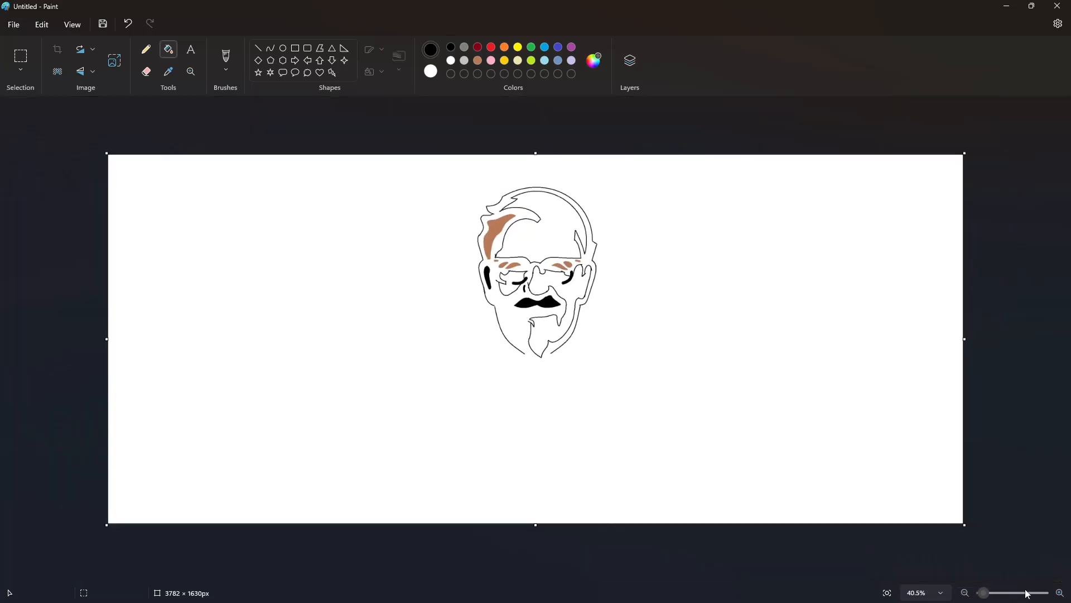
{"action": "left_click", "coordinate": [1060, 593]}
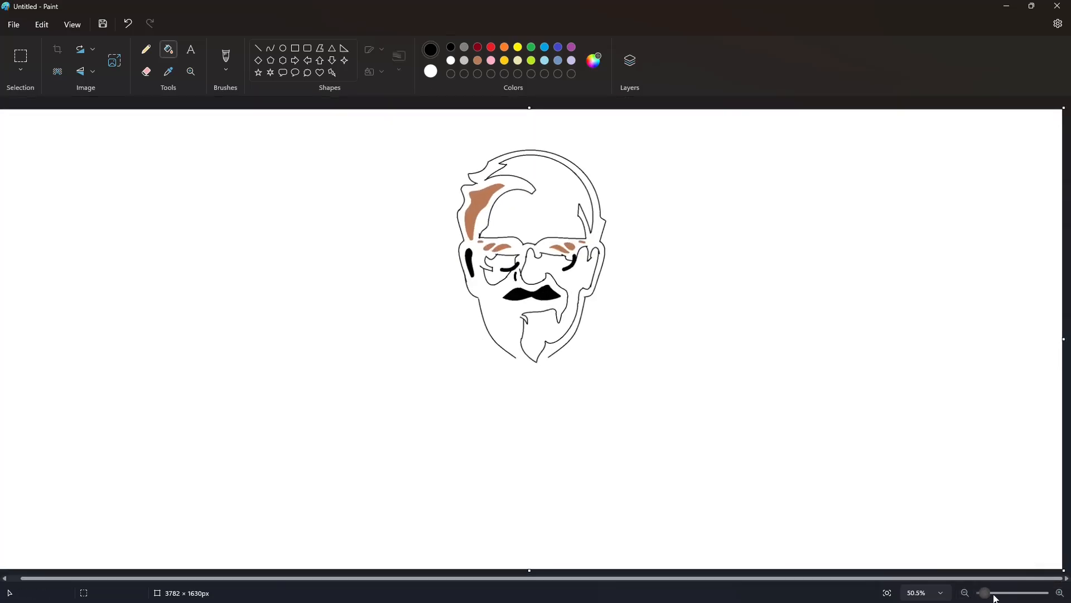
{"action": "left_click_drag", "start_coordinate": [988, 594], "coordinate": [993, 593]}
{"action": "left_click", "coordinate": [967, 593]}
{"action": "left_click", "coordinate": [967, 594]}
{"action": "left_click", "coordinate": [967, 594]}
{"action": "left_click", "coordinate": [967, 594]}
{"action": "left_click", "coordinate": [967, 594]}
{"action": "left_click", "coordinate": [967, 593]}
{"action": "left_click", "coordinate": [967, 593]}
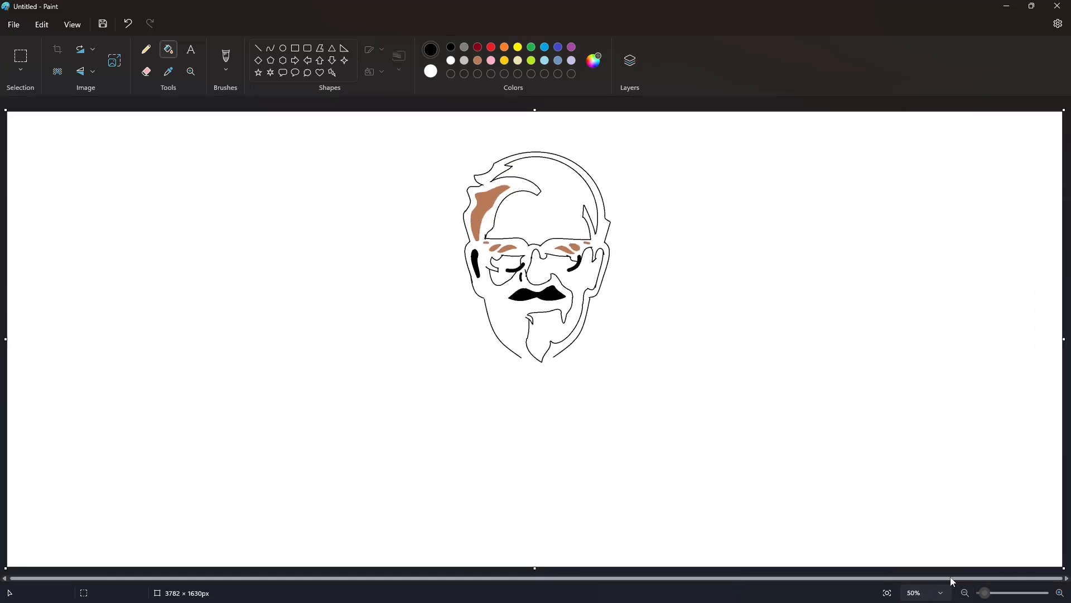
Step: Trim the tips of the black moustache with short white lines
{"action": "left_click", "coordinate": [1060, 594]}
{"action": "left_click", "coordinate": [1059, 594]}
{"action": "left_click", "coordinate": [1059, 594]}
{"action": "left_click", "coordinate": [1059, 594]}
{"action": "left_click", "coordinate": [1060, 593]}
{"action": "scroll", "coordinate": [745, 475], "scroll_direction": "up", "scroll_amount": 2}
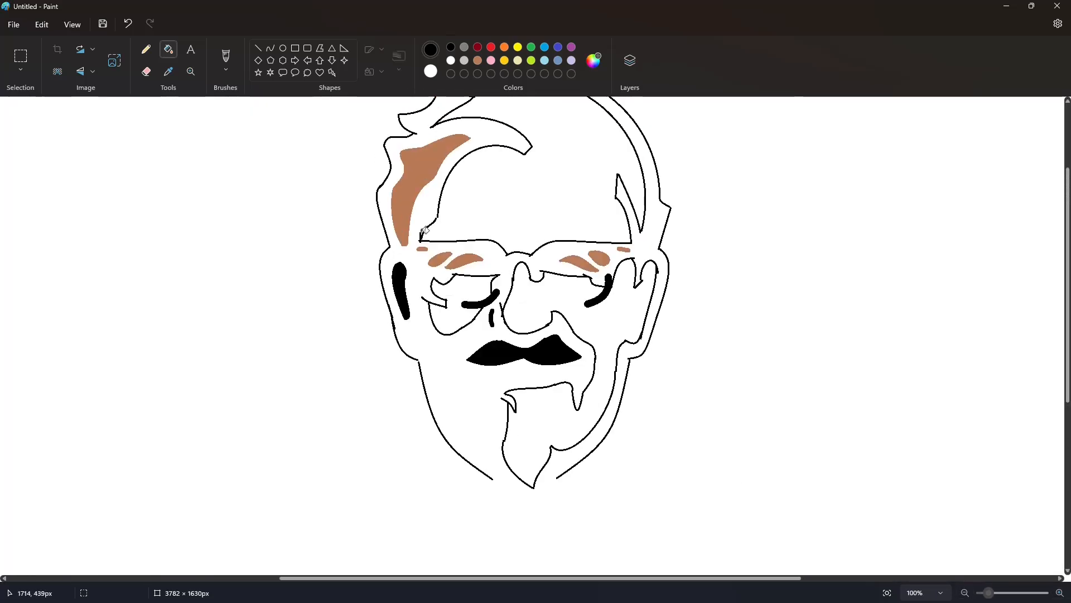
{"action": "left_click", "coordinate": [451, 61]}
{"action": "left_click", "coordinate": [258, 48]}
{"action": "left_click_drag", "start_coordinate": [582, 347], "coordinate": [583, 363]}
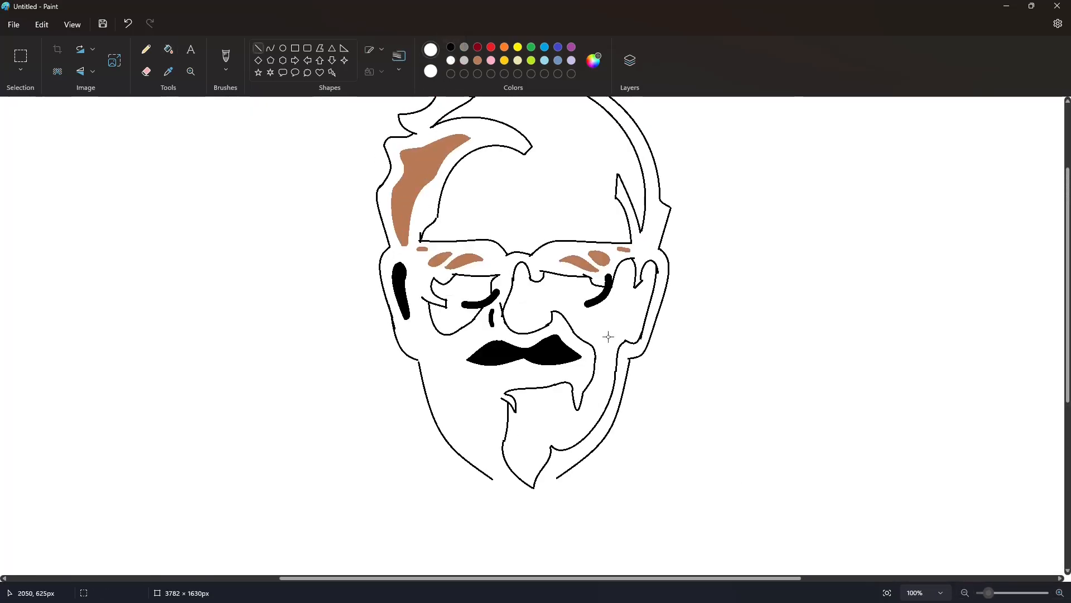
{"action": "scroll", "coordinate": [747, 377], "scroll_direction": "up", "scroll_amount": 1}
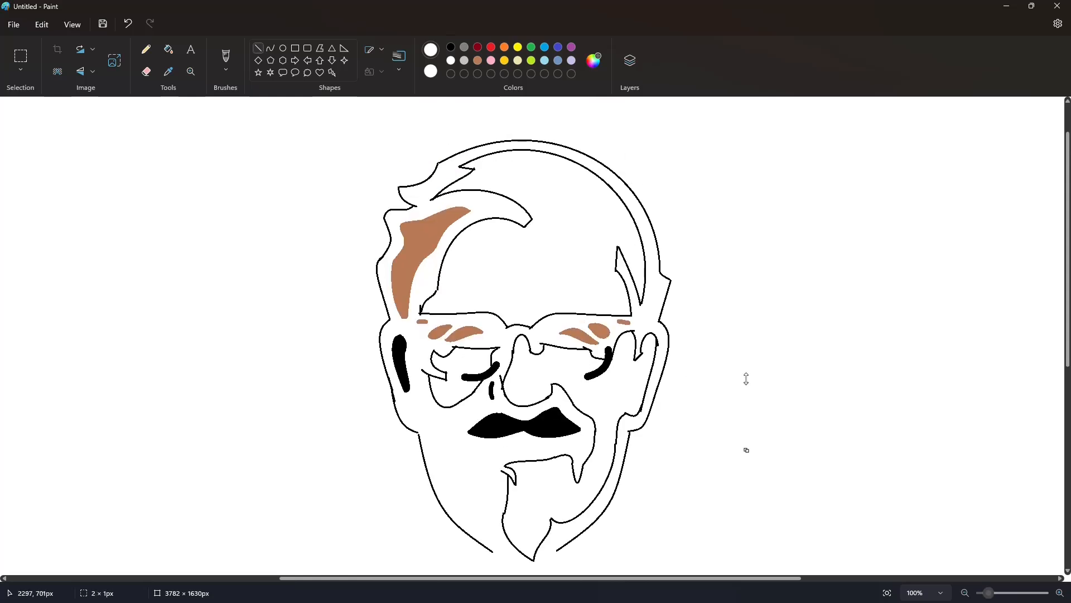
Step: Recolour the moustache with a brown fill
{"action": "left_click", "coordinate": [168, 49]}
{"action": "left_click", "coordinate": [478, 60]}
{"action": "left_click", "coordinate": [549, 423]}
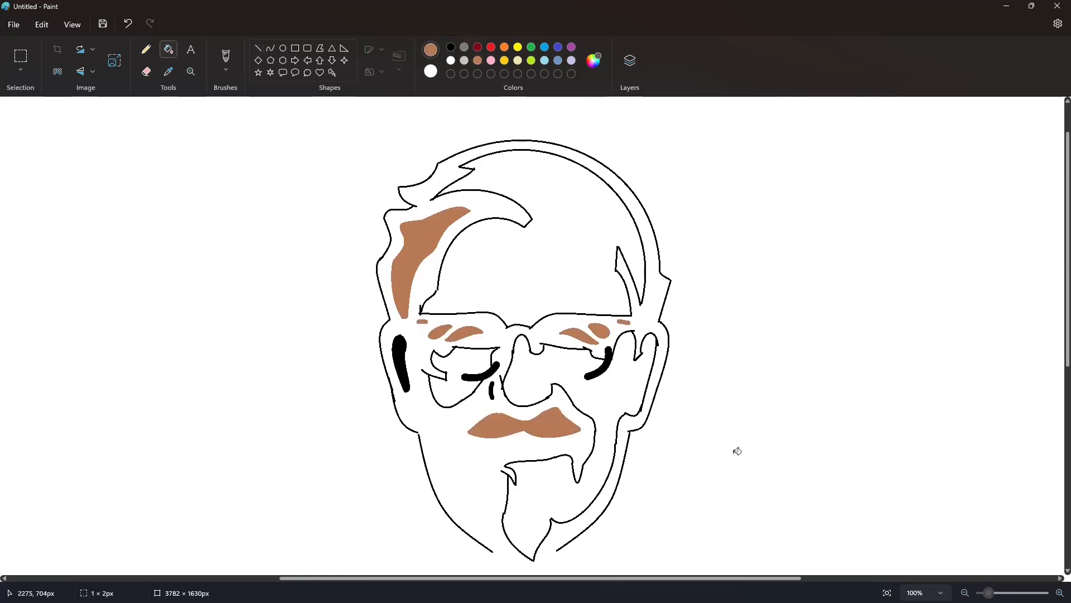
Step: Outline a thin black crescent lip below the moustache, about 96 × 30 px
{"action": "left_click", "coordinate": [964, 593]}
{"action": "left_click", "coordinate": [964, 593]}
{"action": "left_click", "coordinate": [965, 593]}
{"action": "left_click", "coordinate": [965, 593]}
{"action": "left_click", "coordinate": [964, 593]}
{"action": "left_click", "coordinate": [270, 48]}
{"action": "left_click", "coordinate": [451, 47]}
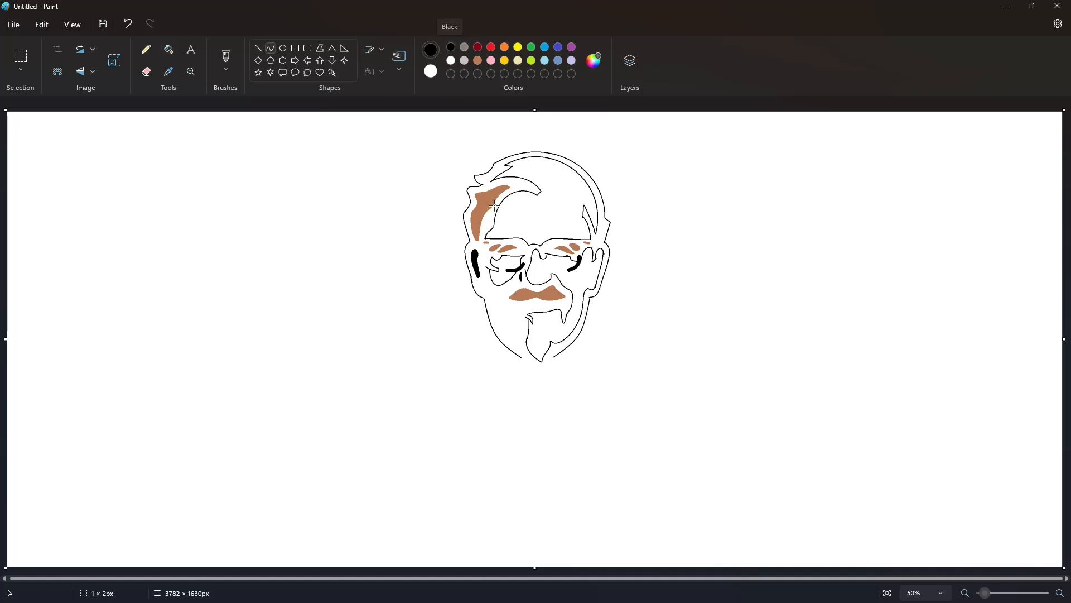
{"action": "mouse_move", "coordinate": [528, 303]}
{"action": "left_mouse_down"}
{"action": "mouse_move", "coordinate": [548, 303]}
{"action": "mouse_move", "coordinate": [531, 305]}
{"action": "left_mouse_up"}
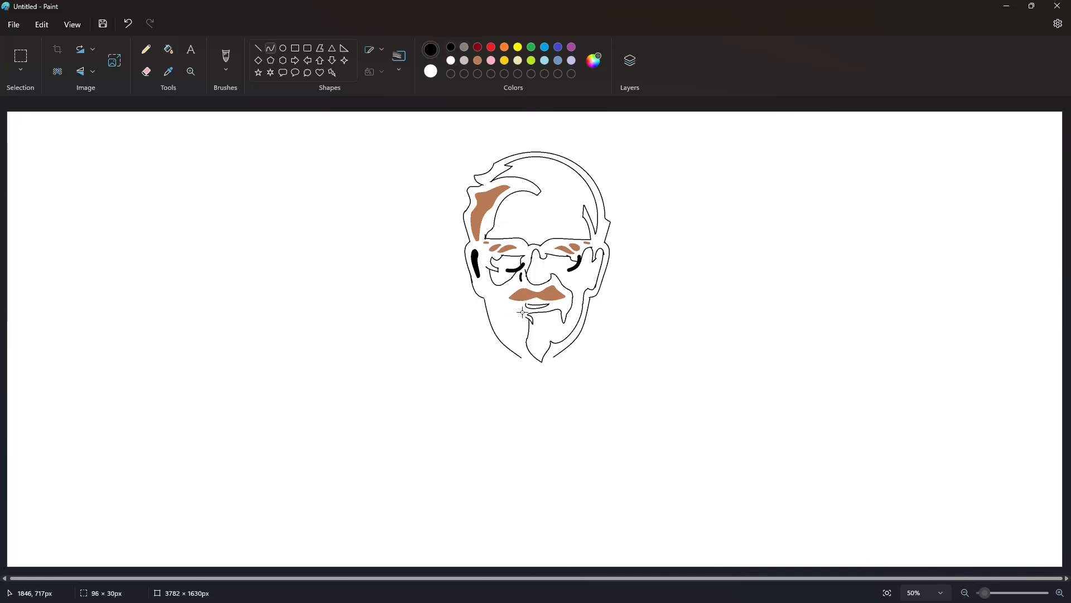
Step: Fill the crescent lip with black and clean up its edges with white
{"action": "scroll", "coordinate": [853, 490], "scroll_direction": "up", "scroll_amount": 5, "text": "ctrl"}
{"action": "scroll", "coordinate": [854, 490], "scroll_direction": "up", "scroll_amount": 2}
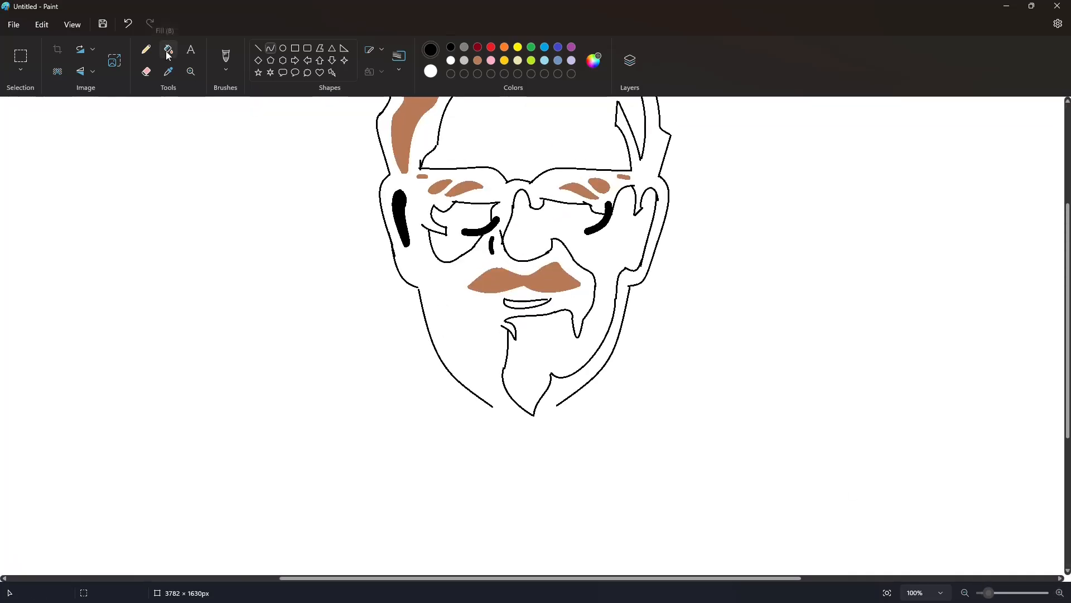
{"action": "left_click", "coordinate": [258, 48]}
{"action": "left_click", "coordinate": [451, 60]}
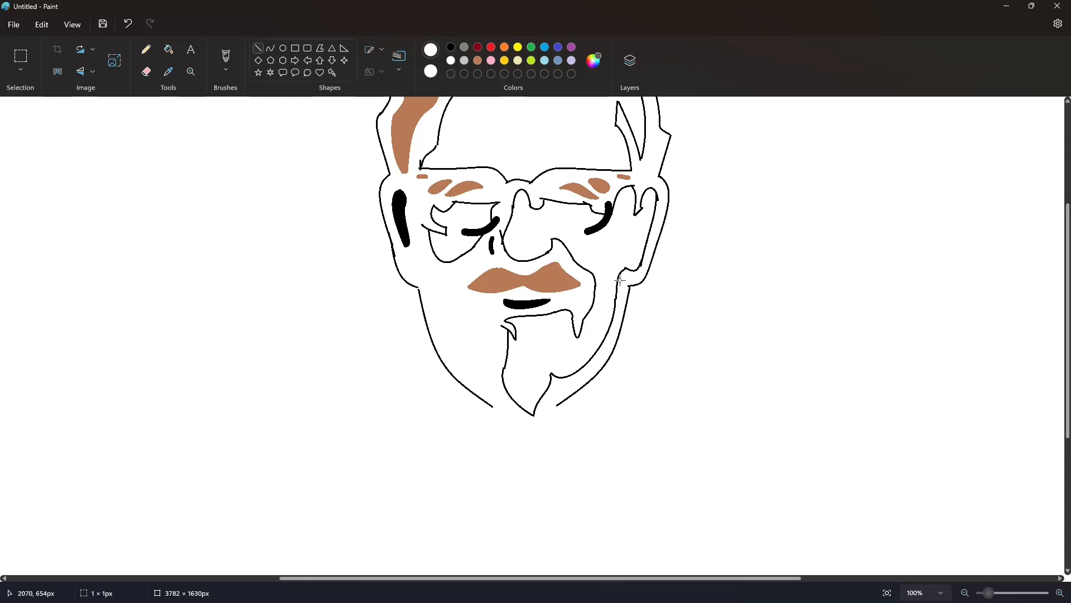
Step: Recolour the lip below the moustache with a brown fill
{"action": "left_click", "coordinate": [168, 49]}
{"action": "left_click", "coordinate": [478, 60]}
{"action": "left_click", "coordinate": [966, 593]}
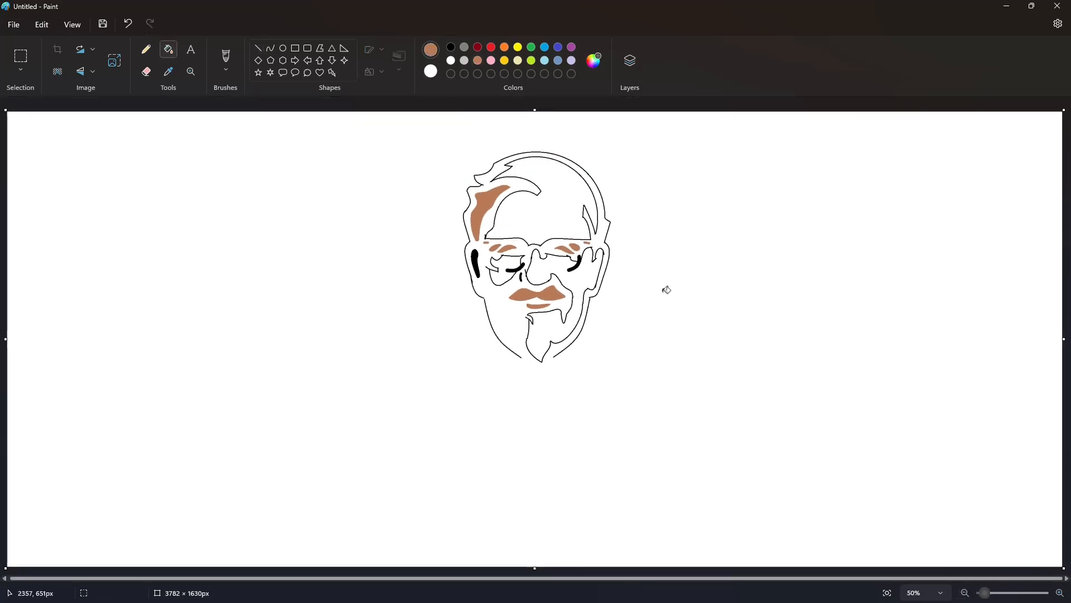
Step: Draw the inner edge of a cheek shape with black curves, running from beside the moustache down to a jagged lower tip
{"action": "left_click", "coordinate": [271, 48]}
{"action": "left_click", "coordinate": [451, 47]}
{"action": "left_click_drag", "start_coordinate": [502, 301], "coordinate": [509, 332]}
{"action": "left_click", "coordinate": [502, 313]}
{"action": "left_click", "coordinate": [503, 314]}
{"action": "left_click", "coordinate": [512, 313]}
{"action": "left_click", "coordinate": [512, 313]}
{"action": "left_click", "coordinate": [519, 336]}
{"action": "left_click", "coordinate": [518, 338]}
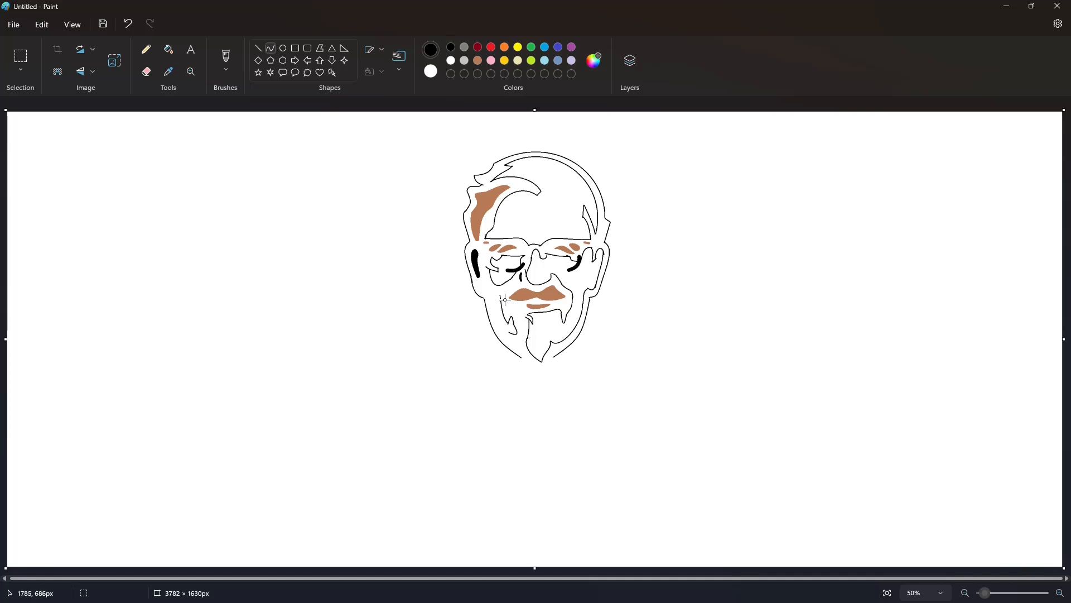
Step: Close the cheek shape with black curves along its outer edge and rounded lower end
{"action": "left_click_drag", "start_coordinate": [499, 294], "coordinate": [493, 309]}
{"action": "left_click_drag", "start_coordinate": [572, 320], "coordinate": [509, 332]}
{"action": "left_click", "coordinate": [502, 328]}
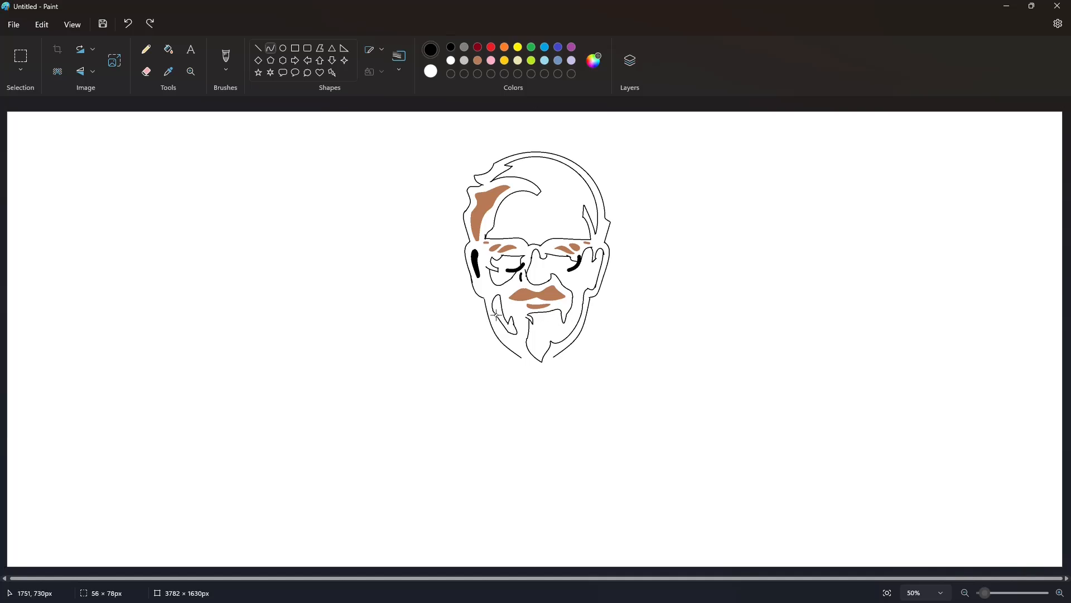
{"action": "left_click", "coordinate": [502, 327]}
{"action": "left_click", "coordinate": [560, 340]}
Step: Fill the cheek shape with black and trim its edges with short white lines
{"action": "left_click", "coordinate": [168, 49]}
{"action": "left_click", "coordinate": [506, 309]}
{"action": "left_click", "coordinate": [1060, 592]}
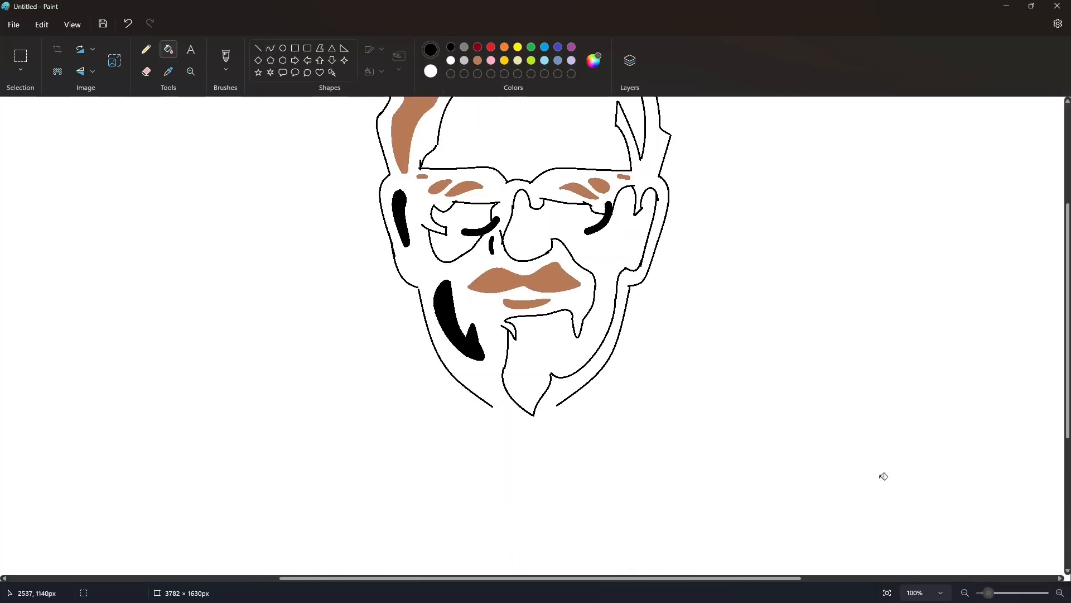
{"action": "left_click", "coordinate": [258, 48]}
{"action": "left_click", "coordinate": [451, 61]}
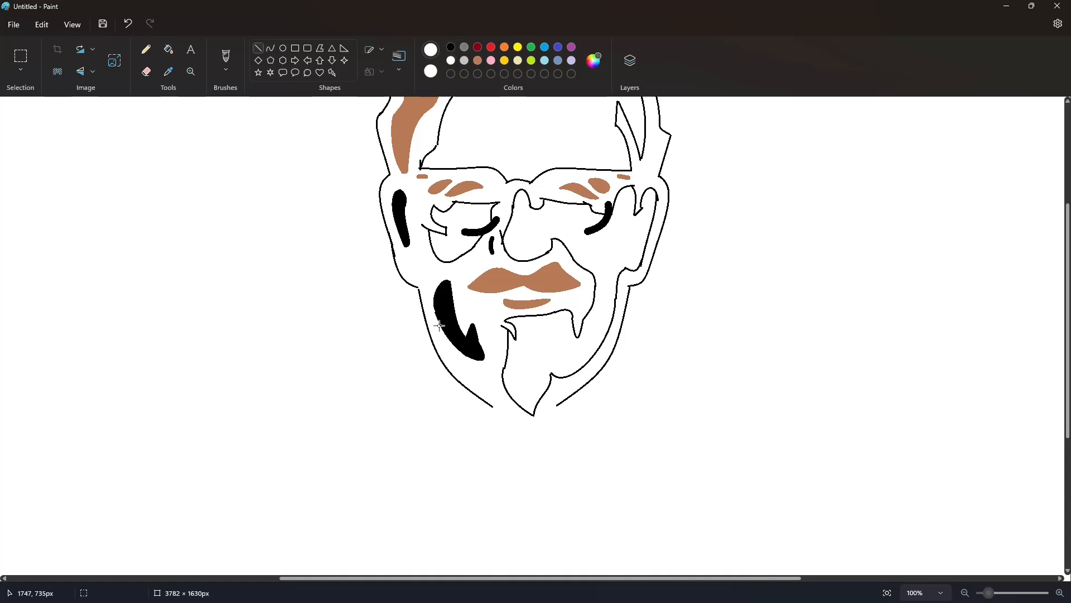
{"action": "left_click_drag", "start_coordinate": [433, 325], "coordinate": [424, 295]}
Step: Outline a wide black bow-tie band directly beneath the chin using lines and curves
{"action": "key", "text": "ctrl+minus"}
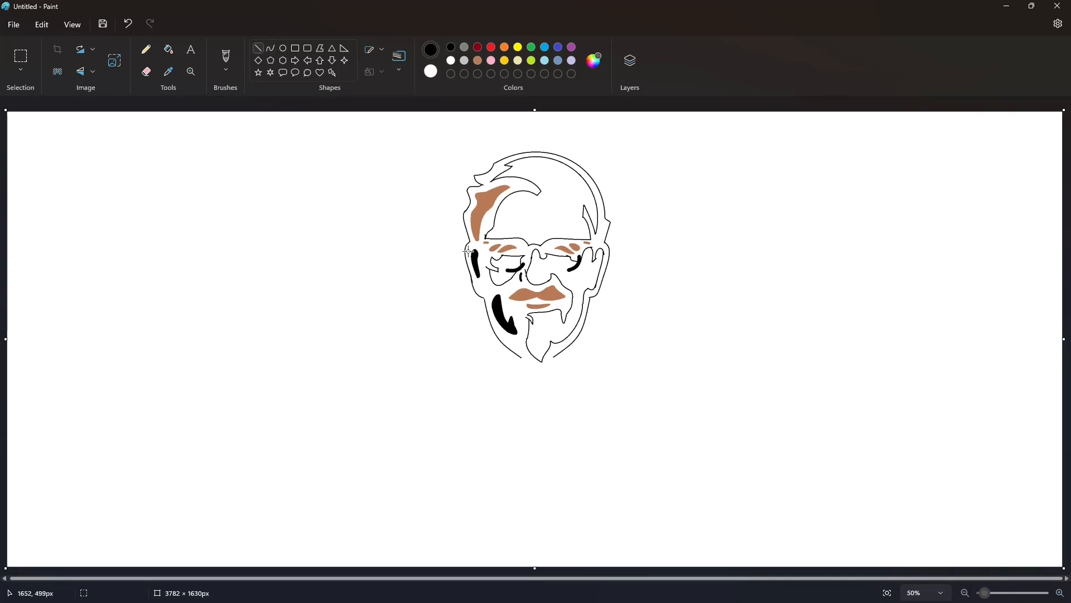
{"action": "left_click_drag", "start_coordinate": [523, 358], "coordinate": [505, 376]}
{"action": "left_click", "coordinate": [271, 48]}
{"action": "mouse_move", "coordinate": [505, 375]}
{"action": "left_mouse_down"}
{"action": "mouse_move", "coordinate": [567, 375]}
{"action": "mouse_move", "coordinate": [571, 351]}
{"action": "mouse_move", "coordinate": [514, 417]}
{"action": "mouse_move", "coordinate": [524, 421]}
{"action": "mouse_move", "coordinate": [536, 387]}
{"action": "mouse_move", "coordinate": [537, 425]}
{"action": "mouse_move", "coordinate": [548, 424]}
{"action": "mouse_move", "coordinate": [543, 374]}
{"action": "left_mouse_up"}
{"action": "left_click", "coordinate": [535, 375]}
{"action": "left_click", "coordinate": [566, 364]}
{"action": "key", "text": "ctrl+z"}
{"action": "left_click", "coordinate": [627, 350]}
Step: Outline two diverging, slightly curved ribbon tails hanging from the middle of the bow-tie band
{"action": "left_click", "coordinate": [529, 393]}
{"action": "left_click", "coordinate": [573, 396]}
{"action": "left_click", "coordinate": [270, 49]}
{"action": "left_click", "coordinate": [519, 419]}
{"action": "left_click", "coordinate": [541, 422]}
{"action": "left_click", "coordinate": [533, 402]}
{"action": "left_click", "coordinate": [548, 406]}
{"action": "left_click", "coordinate": [538, 405]}
{"action": "left_click", "coordinate": [555, 409]}
{"action": "left_click", "coordinate": [543, 424]}
{"action": "left_click", "coordinate": [570, 426]}
{"action": "left_click", "coordinate": [547, 390]}
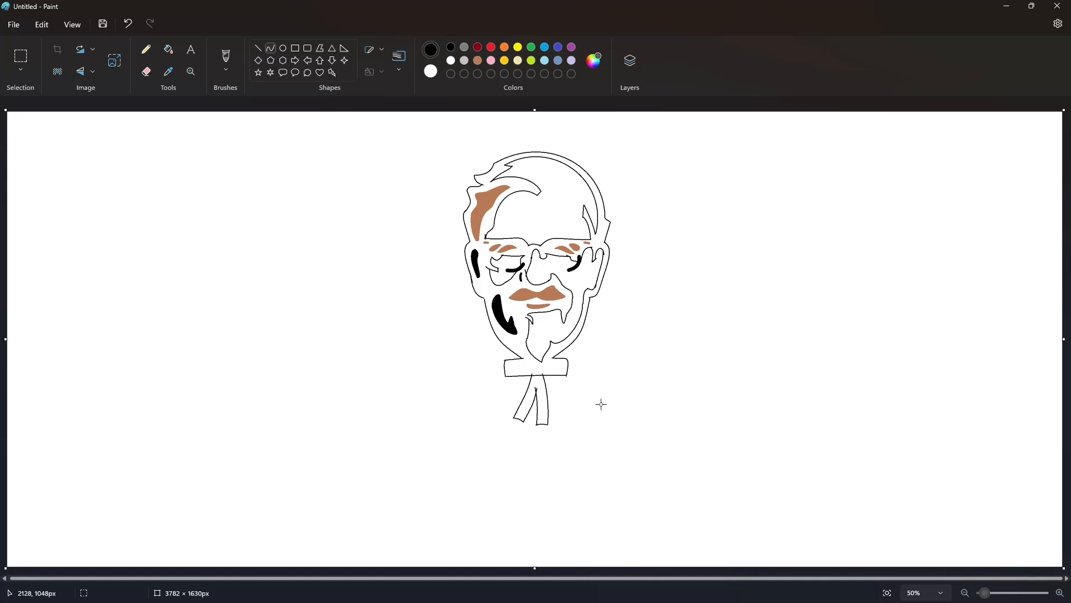
Step: Try to fill the hair and head outline with black
{"action": "left_click", "coordinate": [1060, 593]}
{"action": "scroll", "coordinate": [988, 565], "scroll_direction": "up", "scroll_amount": 1}
{"action": "left_click", "coordinate": [168, 49]}
{"action": "scroll", "coordinate": [486, 207], "scroll_direction": "up", "scroll_amount": 2}
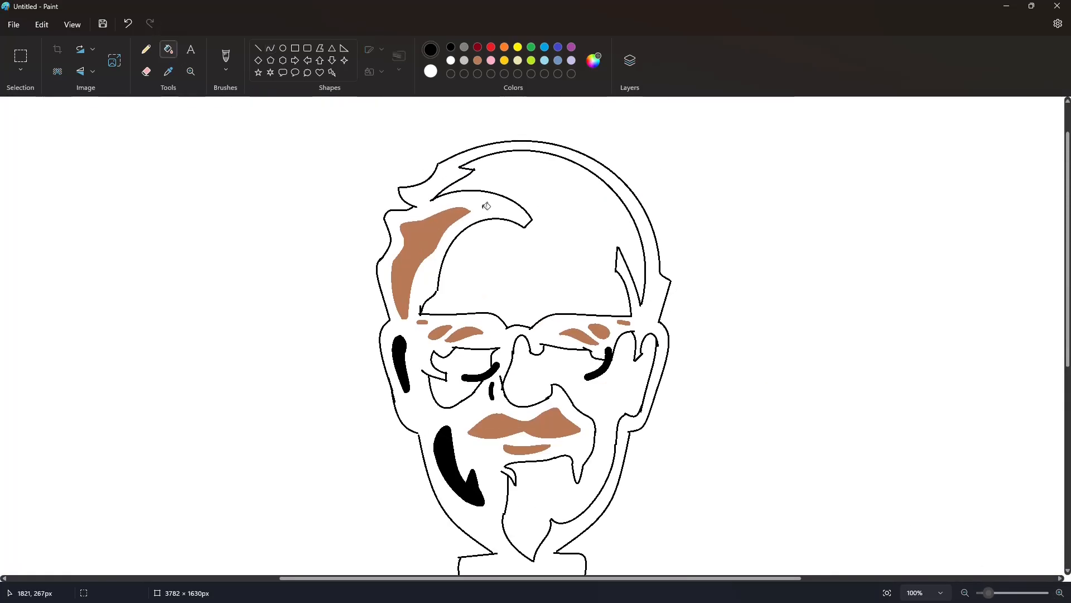
{"action": "left_click", "coordinate": [487, 206]}
{"action": "key", "text": "ctrl+z"}
Step: Close the gap at the lower corner of the bow-tie band with a short black line
{"action": "left_click", "coordinate": [257, 48]}
{"action": "scroll", "coordinate": [786, 337], "scroll_direction": "down", "scroll_amount": 3}
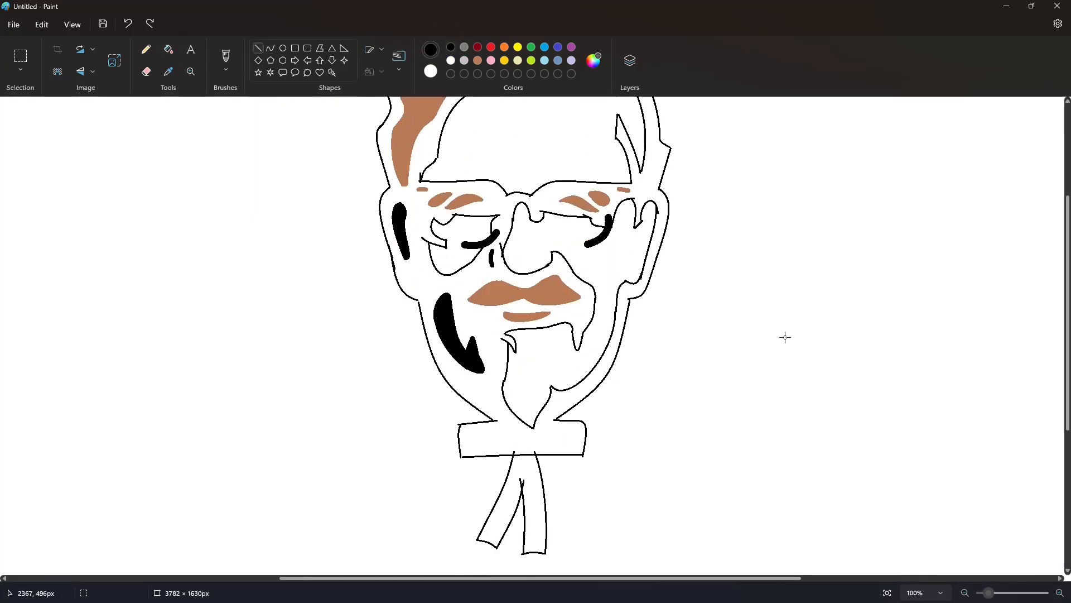
{"action": "scroll", "coordinate": [785, 337], "scroll_direction": "down", "scroll_amount": 1}
{"action": "left_click_drag", "start_coordinate": [470, 444], "coordinate": [460, 445]}
{"action": "left_click", "coordinate": [473, 308]}
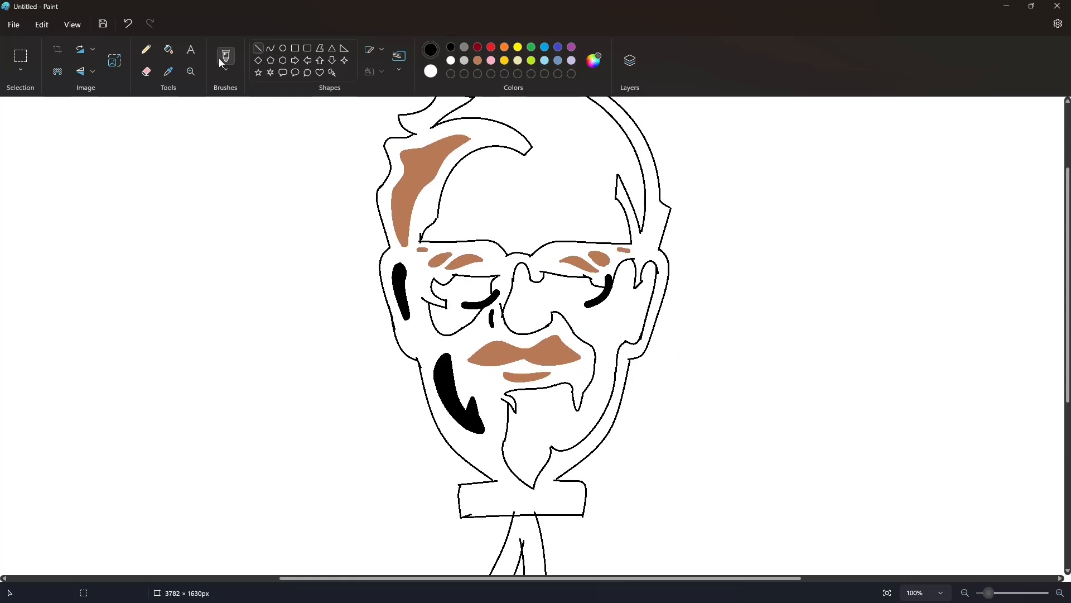
Step: Try filling the head outline and the stray white marks around the features with black
{"action": "left_click", "coordinate": [169, 49]}
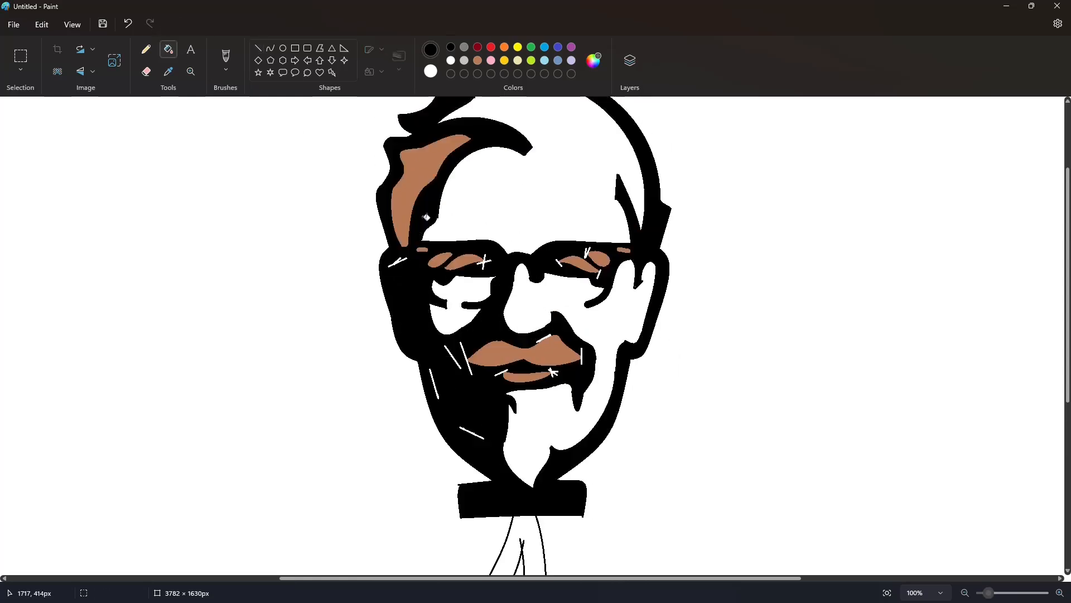
{"action": "left_click", "coordinate": [427, 217]}
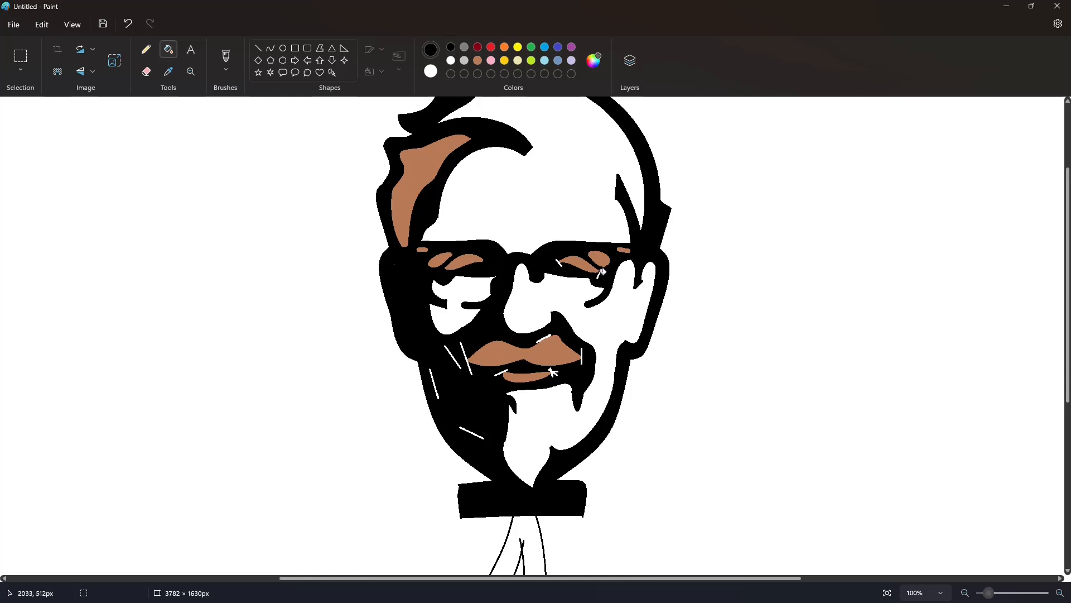
{"action": "left_click", "coordinate": [551, 335]}
{"action": "left_click", "coordinate": [552, 372]}
{"action": "key", "text": "ctrl+z"}
{"action": "key", "text": "ctrl+z"}
{"action": "key", "text": "ctrl+z"}
{"action": "key", "text": "ctrl+z"}
{"action": "key", "text": "ctrl+z"}
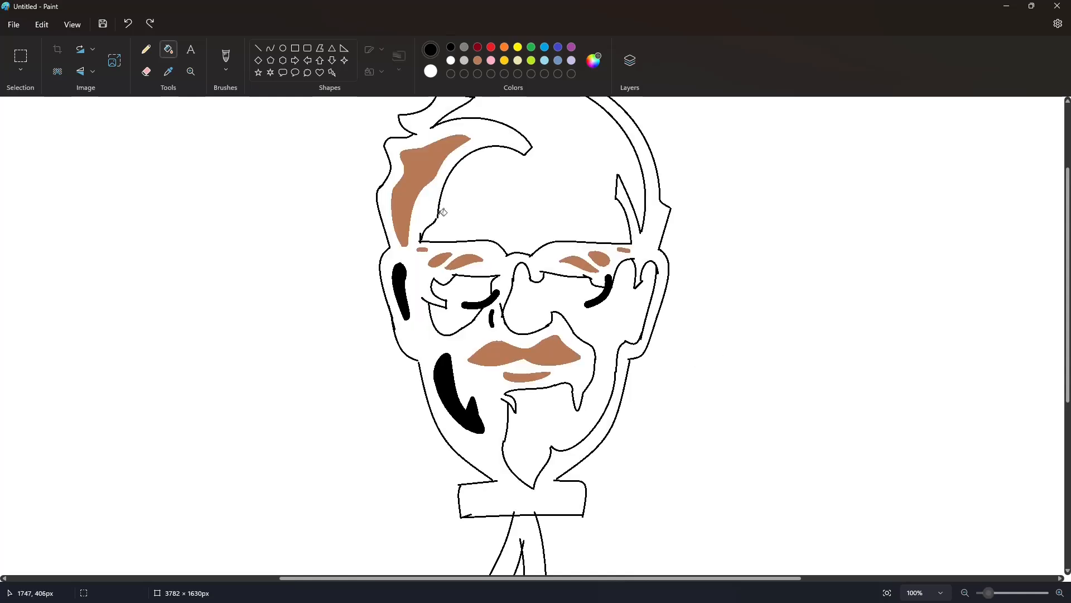
Step: Recolour the black ear, cheek and nose-side shapes with a brown fill
{"action": "left_click", "coordinate": [478, 61]}
{"action": "left_click", "coordinate": [150, 24]}
{"action": "left_click", "coordinate": [150, 24]}
{"action": "left_click", "coordinate": [129, 24]}
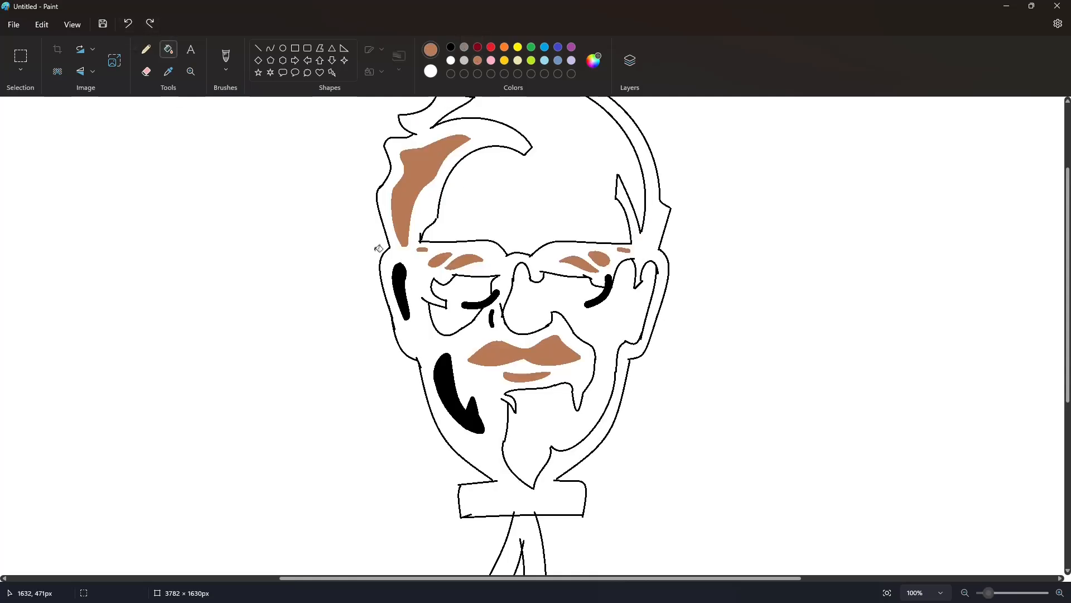
{"action": "left_click", "coordinate": [401, 291]}
{"action": "left_click", "coordinate": [459, 390]}
{"action": "left_click", "coordinate": [492, 318]}
{"action": "scroll", "coordinate": [478, 294], "scroll_direction": "up", "scroll_amount": 2}
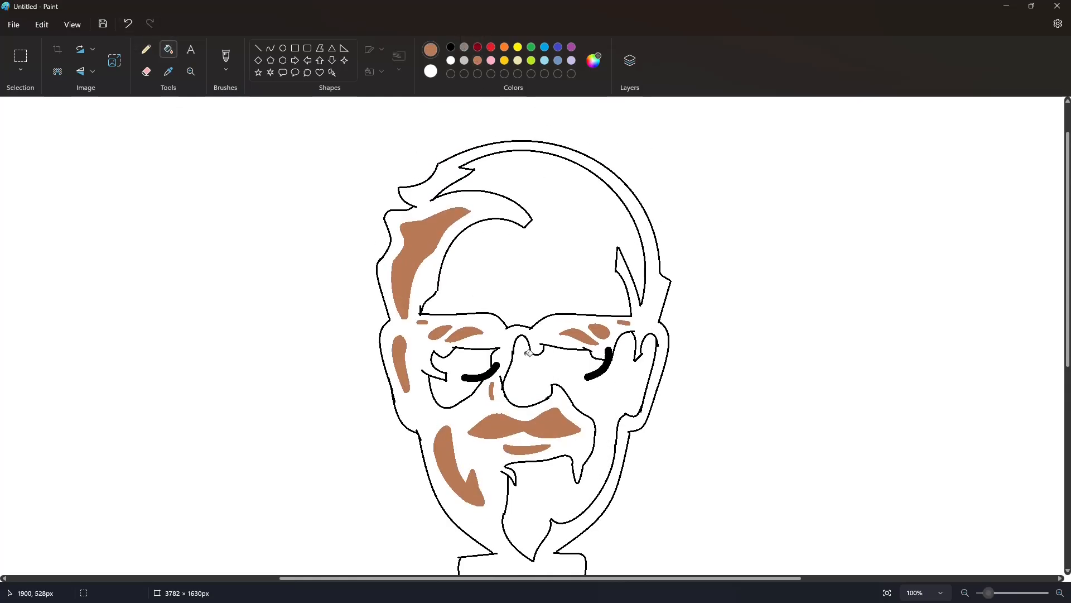
Step: Fill the hair, glasses, facial shadow and bow-tie band area with black
{"action": "scroll", "coordinate": [569, 402], "scroll_direction": "down", "scroll_amount": 2}
{"action": "left_click", "coordinate": [451, 47]}
{"action": "left_click", "coordinate": [495, 189]}
{"action": "scroll", "coordinate": [600, 314], "scroll_direction": "up", "scroll_amount": 1}
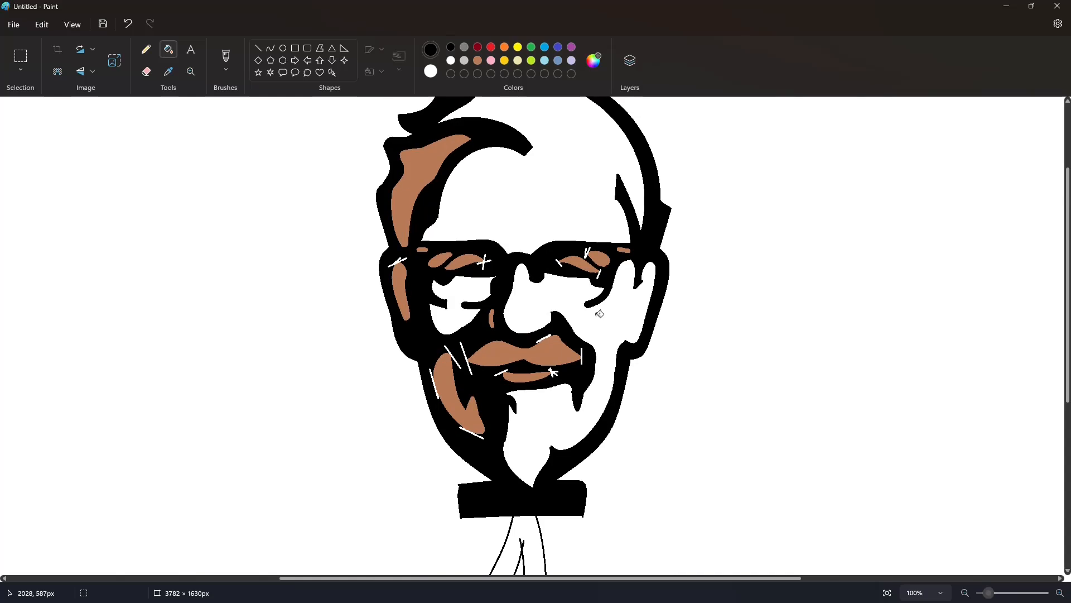
Step: Fill the background, the forehead and face areas and the enclosed eye area with grey
{"action": "left_click", "coordinate": [464, 47]}
{"action": "left_click", "coordinate": [750, 328]}
{"action": "left_click", "coordinate": [597, 321]}
{"action": "left_click", "coordinate": [541, 195]}
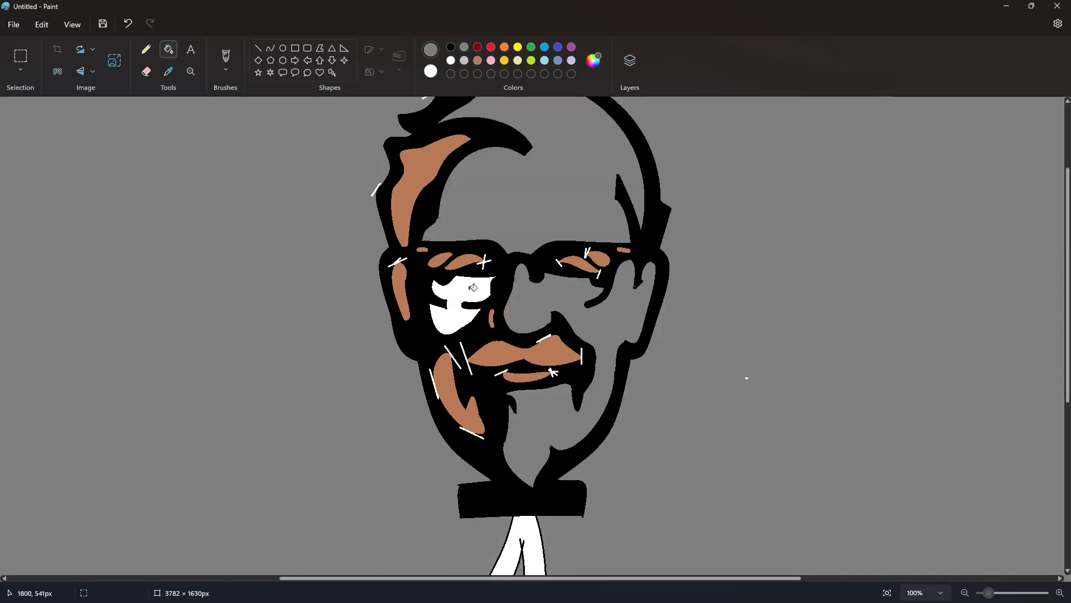
{"action": "left_click", "coordinate": [472, 289]}
Step: Fill the tie tails black and absorb the stray white lines by refilling the black area with white, then black
{"action": "left_click", "coordinate": [450, 46]}
{"action": "left_click", "coordinate": [451, 60]}
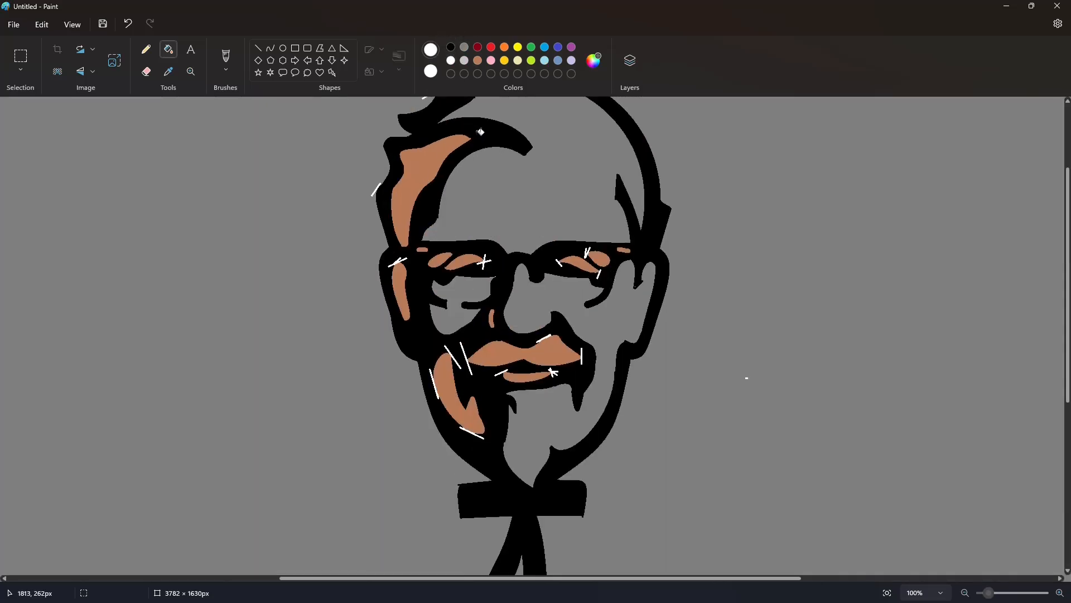
{"action": "left_click", "coordinate": [481, 132]}
{"action": "left_click", "coordinate": [451, 47]}
{"action": "left_click", "coordinate": [478, 170]}
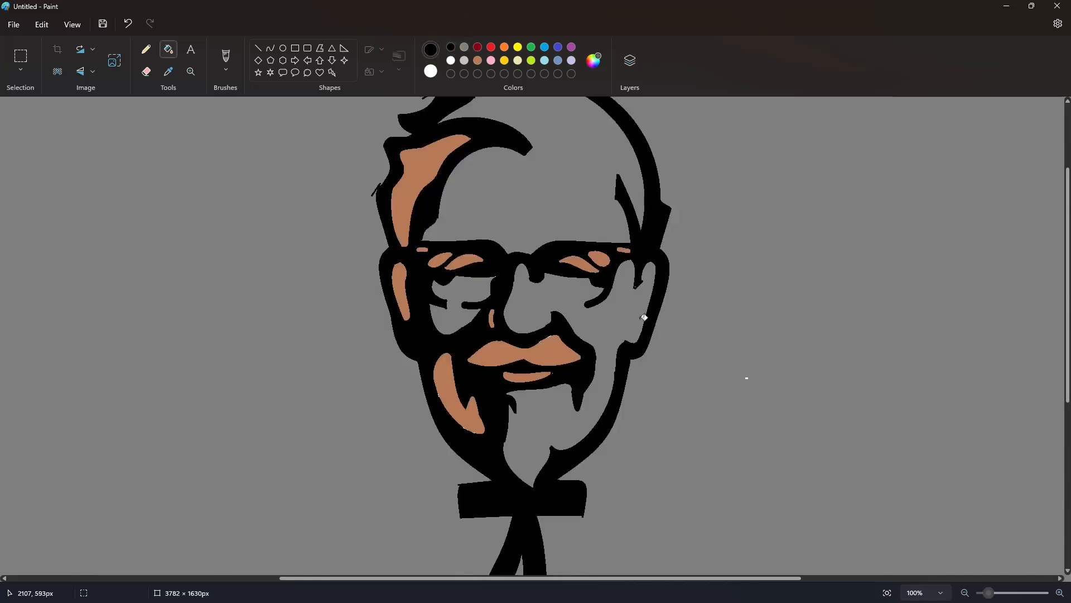
Step: Fill the background, forehead, face and enclosed eye area with white
{"action": "scroll", "coordinate": [645, 315], "scroll_direction": "up", "scroll_amount": 1}
{"action": "left_click", "coordinate": [451, 60]}
{"action": "left_click", "coordinate": [340, 188]}
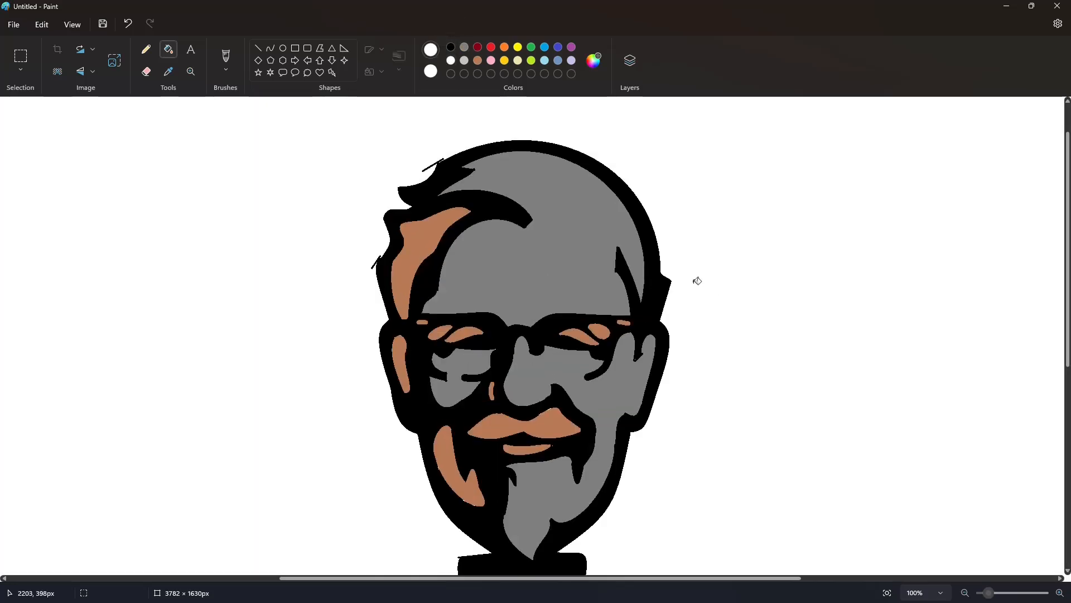
{"action": "left_click", "coordinate": [464, 47]}
{"action": "left_click", "coordinate": [451, 60]}
{"action": "left_click", "coordinate": [511, 274]}
{"action": "left_click", "coordinate": [524, 368]}
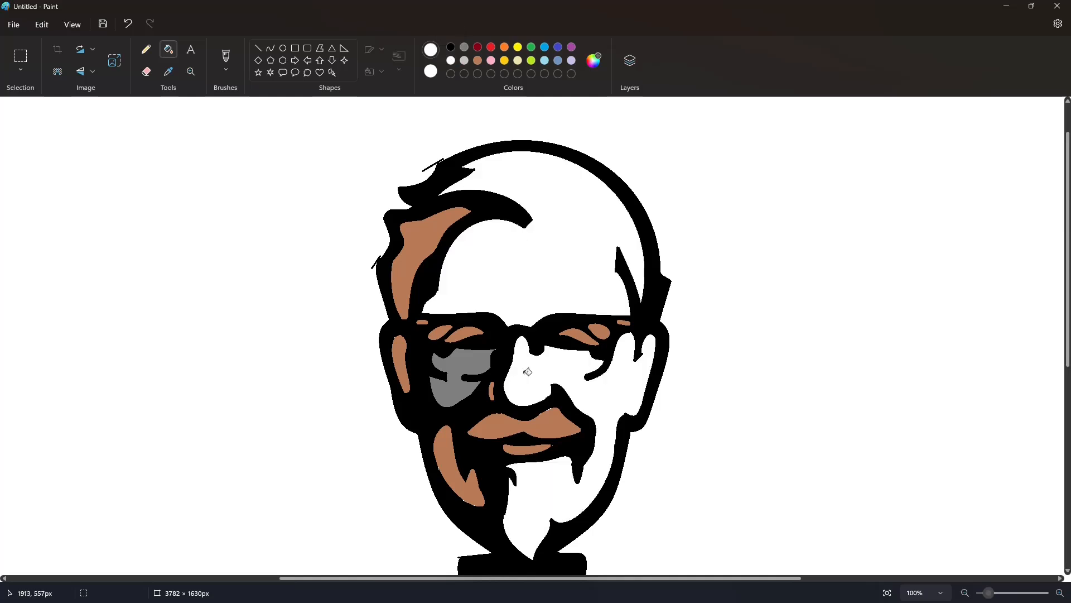
{"action": "left_click", "coordinate": [470, 365]}
Step: Erase the stray black ticks beside the hair with white 5 px lines
{"action": "scroll", "coordinate": [505, 403], "scroll_direction": "down", "scroll_amount": 1}
{"action": "scroll", "coordinate": [505, 402], "scroll_direction": "up", "scroll_amount": 2}
{"action": "left_click", "coordinate": [259, 48]}
{"action": "left_click", "coordinate": [399, 56]}
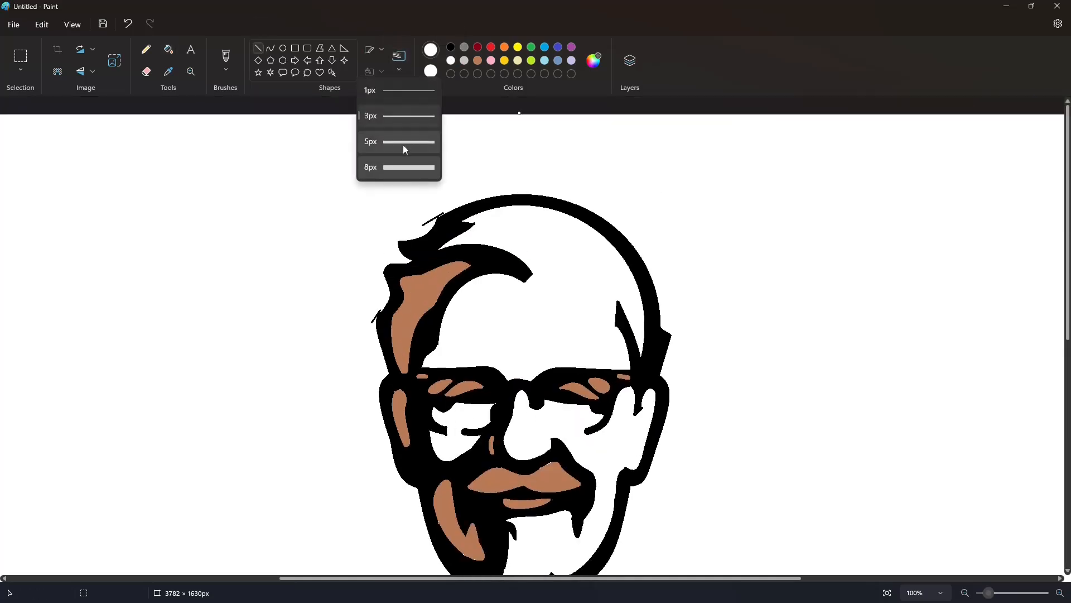
{"action": "left_click", "coordinate": [407, 146]}
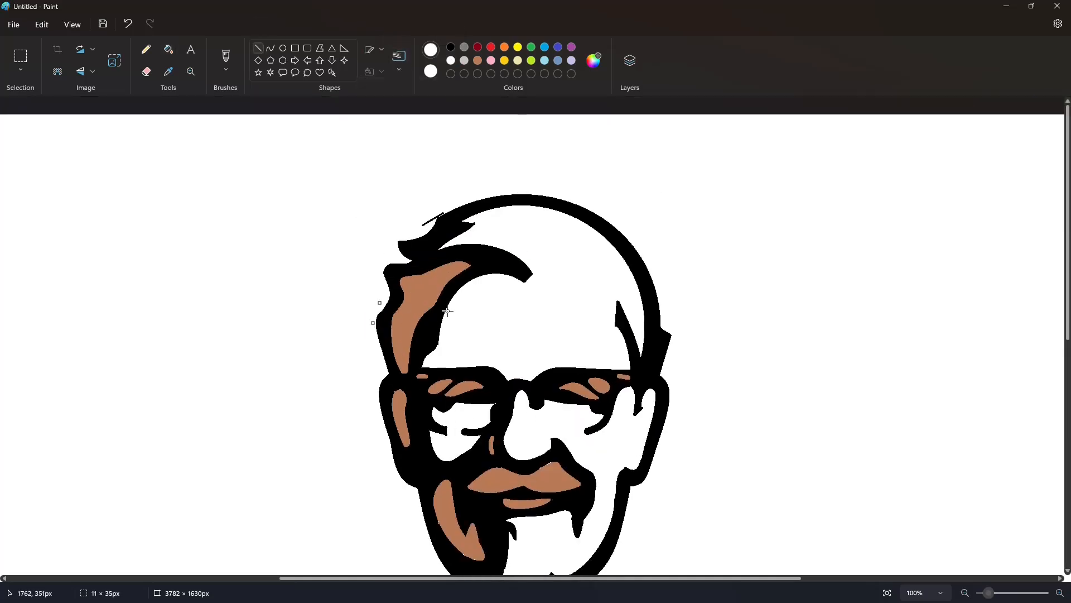
{"action": "mouse_move", "coordinate": [420, 226]}
{"action": "left_mouse_down"}
{"action": "mouse_move", "coordinate": [440, 215]}
{"action": "mouse_move", "coordinate": [477, 229]}
{"action": "left_mouse_up"}
Step: Touch up the black edge beside the nose with a short white line
{"action": "scroll", "coordinate": [614, 419], "scroll_direction": "down", "scroll_amount": 5}
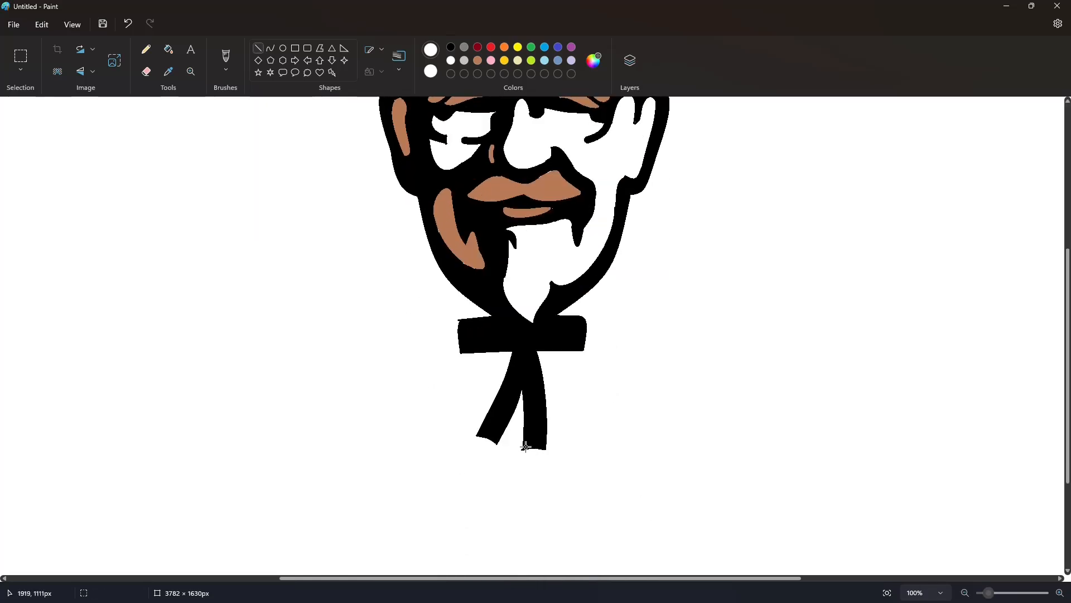
{"action": "scroll", "coordinate": [663, 330], "scroll_direction": "up", "scroll_amount": 3}
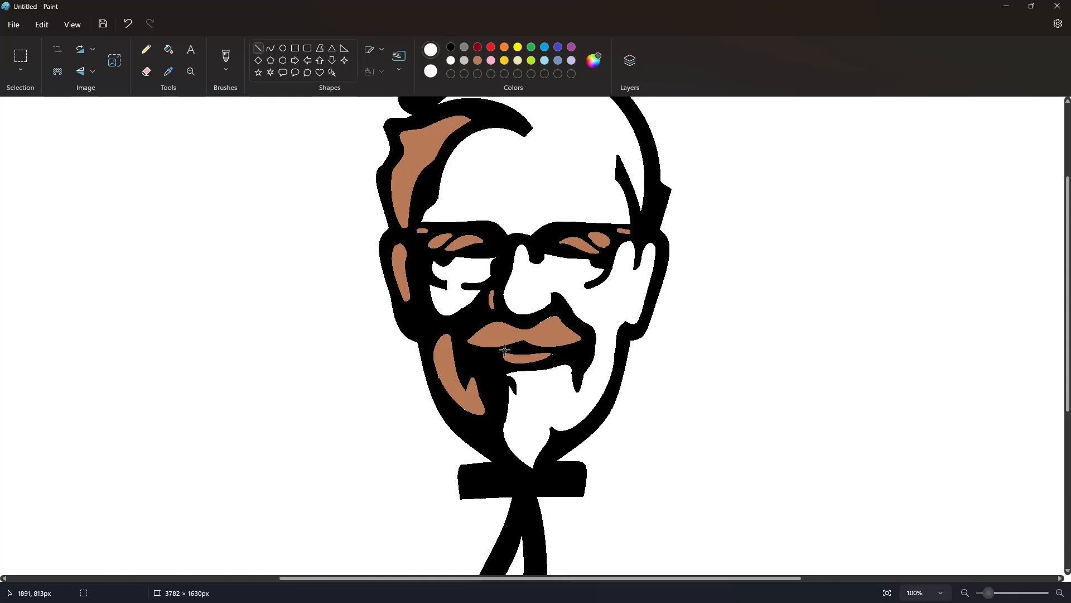
{"action": "left_click", "coordinate": [450, 47]}
{"action": "scroll", "coordinate": [727, 426], "scroll_direction": "up", "scroll_amount": 2}
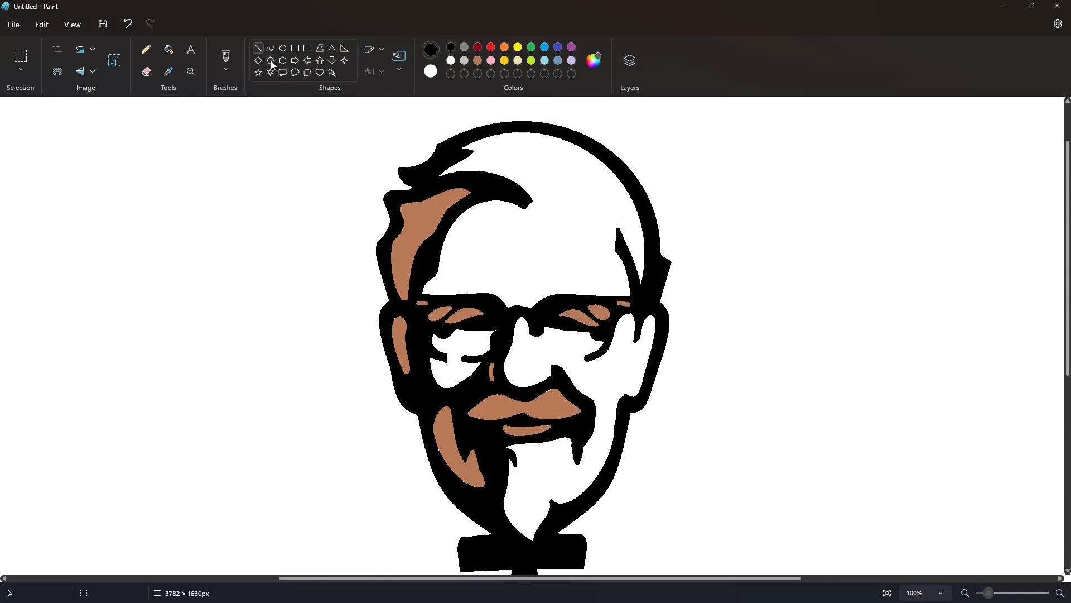
{"action": "left_click", "coordinate": [146, 49]}
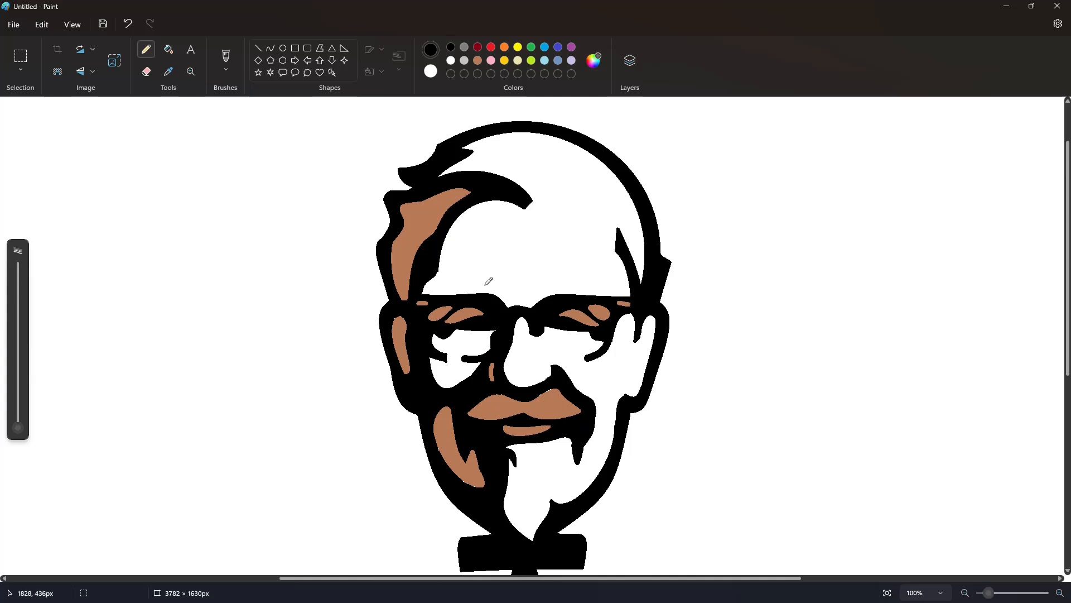
{"action": "left_click", "coordinate": [258, 48]}
{"action": "left_click", "coordinate": [451, 61]}
{"action": "left_click_drag", "start_coordinate": [555, 357], "coordinate": [548, 368]}
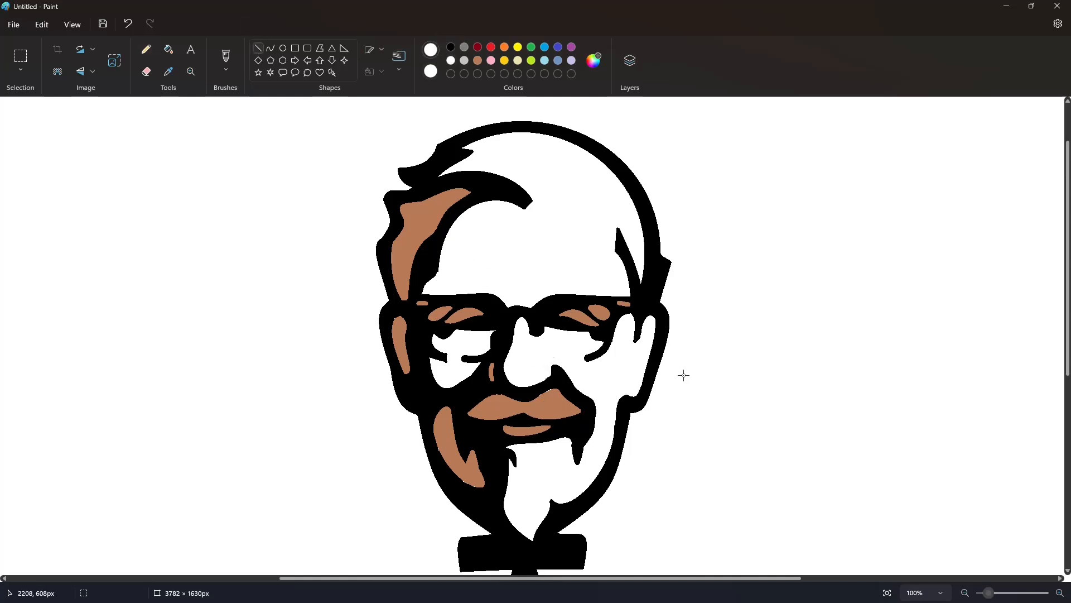
Step: Fill all brown areas of the eyebrows, hair, ear, moustache, nose side, cheek and lip with white
{"action": "left_click", "coordinate": [168, 50]}
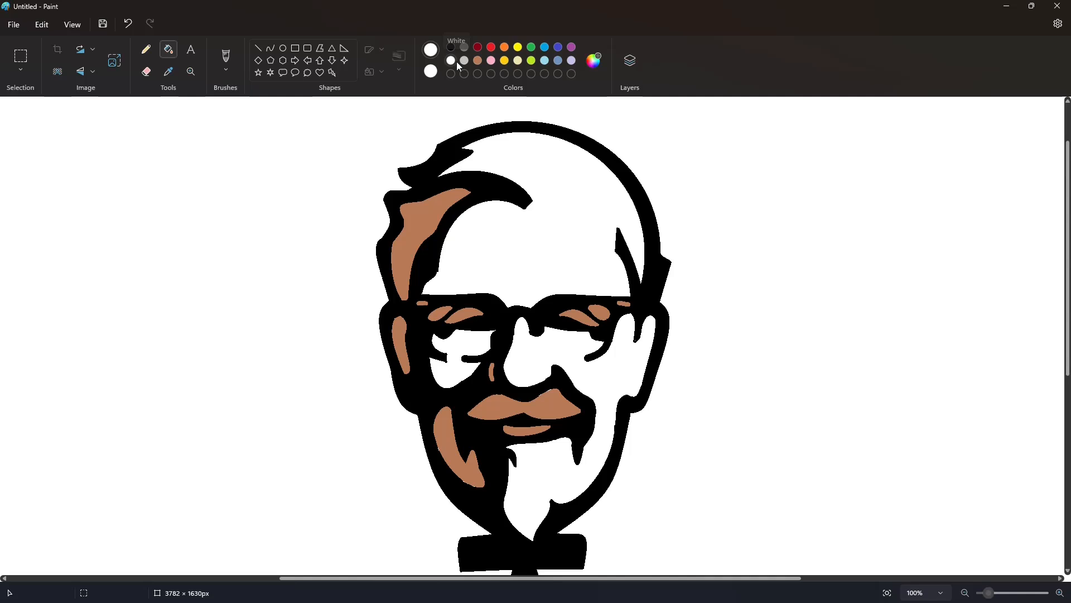
{"action": "left_click", "coordinate": [577, 316]}
{"action": "left_click", "coordinate": [598, 313]}
{"action": "left_click", "coordinate": [623, 304]}
{"action": "left_click", "coordinate": [473, 313]}
{"action": "left_click", "coordinate": [439, 314]}
{"action": "left_click", "coordinate": [405, 272]}
{"action": "left_click", "coordinate": [398, 344]}
{"action": "left_click", "coordinate": [524, 402]}
{"action": "left_click", "coordinate": [492, 371]}
{"action": "left_click", "coordinate": [456, 447]}
{"action": "left_click", "coordinate": [527, 430]}
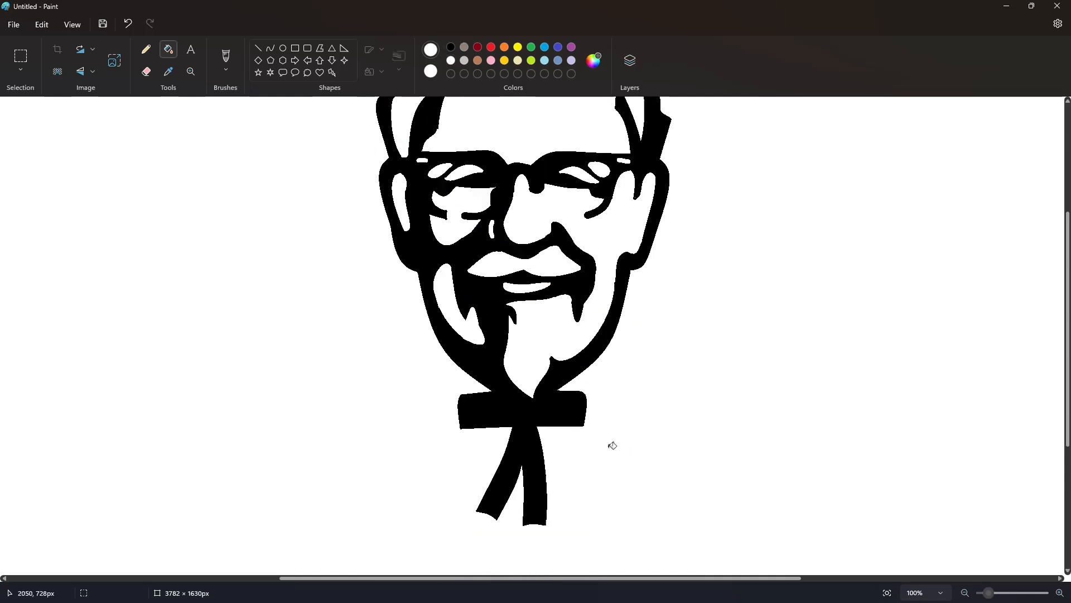
Step: Try filling the forehead, eye area and ear with grey, and undo these fills
{"action": "scroll", "coordinate": [610, 442], "scroll_direction": "down", "scroll_amount": 3}
{"action": "scroll", "coordinate": [610, 442], "scroll_direction": "up", "scroll_amount": 3}
{"action": "left_click", "coordinate": [147, 49]}
{"action": "left_click", "coordinate": [452, 49]}
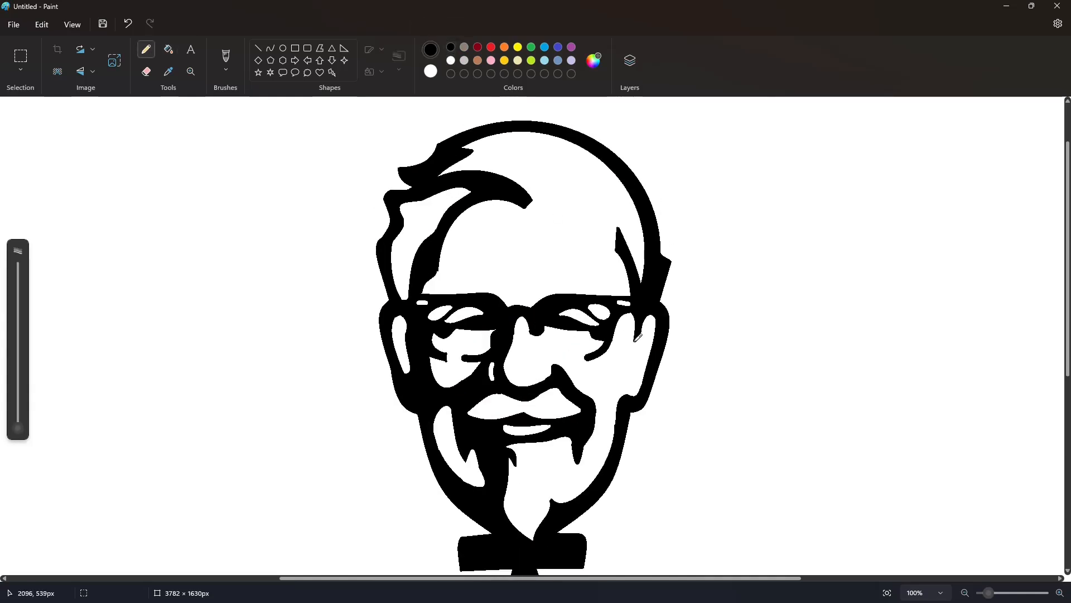
{"action": "left_click", "coordinate": [168, 49]}
{"action": "left_click", "coordinate": [465, 47]}
{"action": "left_click", "coordinate": [530, 184]}
{"action": "left_click", "coordinate": [446, 368]}
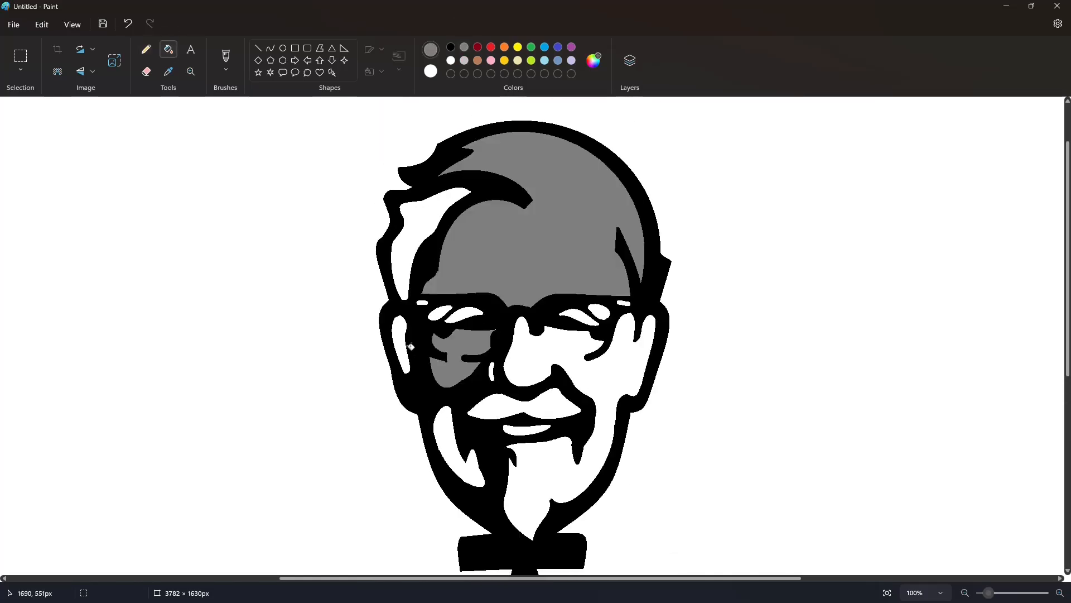
{"action": "left_click", "coordinate": [401, 343]}
{"action": "key", "text": "ctrl+z"}
{"action": "key", "text": "ctrl+z"}
{"action": "key", "text": "ctrl+z"}
{"action": "left_click", "coordinate": [454, 397]}
{"action": "key", "text": "ctrl+z"}
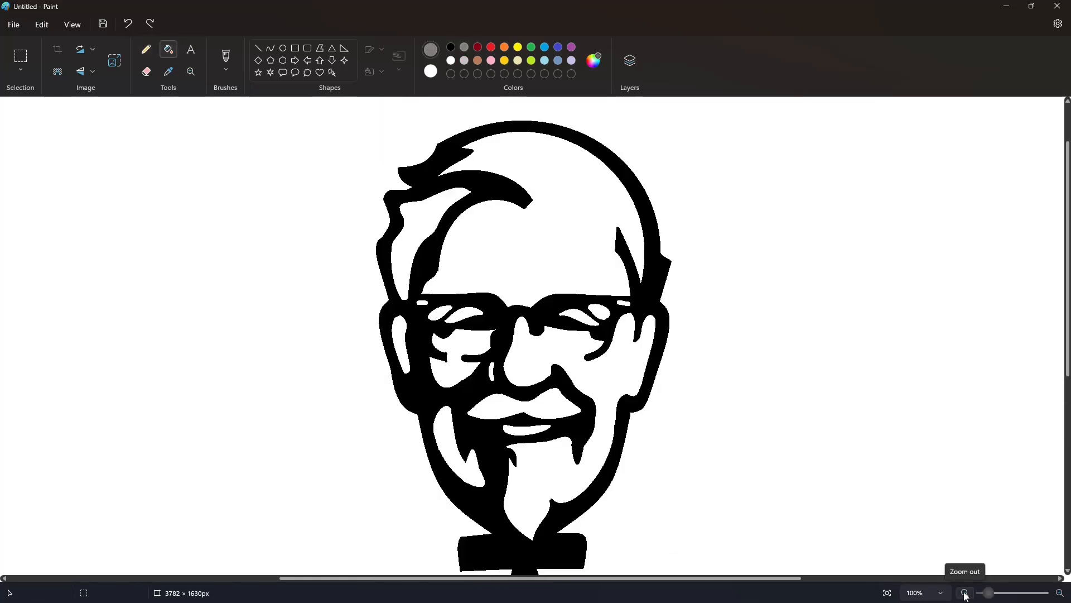
Step: Draw two long horizontal brown guide lines below the tie for lettering
{"action": "left_click", "coordinate": [965, 592]}
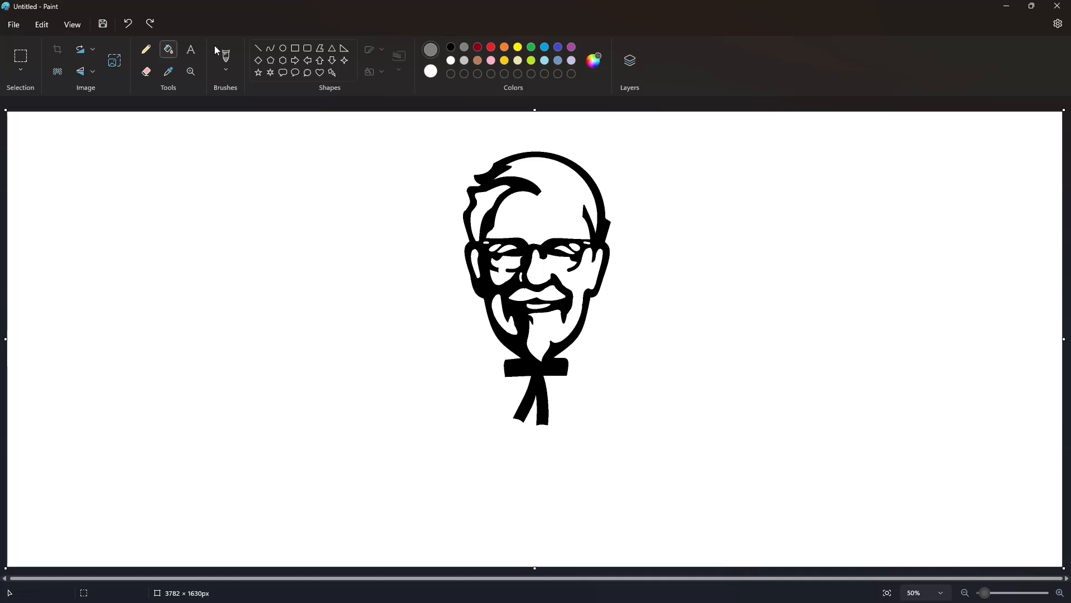
{"action": "left_click", "coordinate": [258, 47]}
{"action": "left_click_drag", "start_coordinate": [408, 442], "coordinate": [847, 441]}
{"action": "left_click_drag", "start_coordinate": [388, 514], "coordinate": [965, 513]}
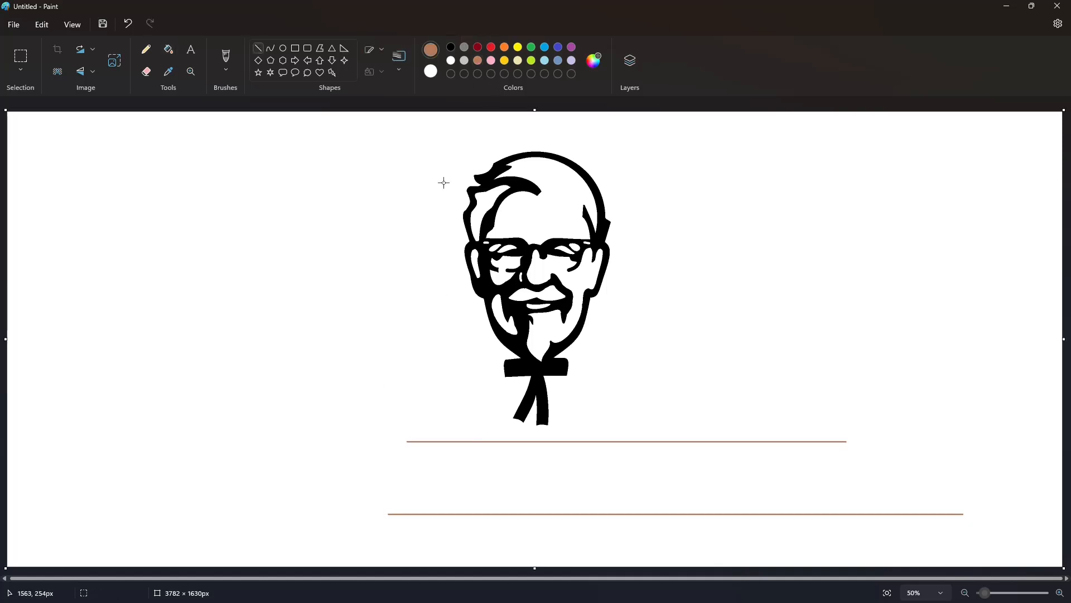
Step: Outline the slanted outer edge of a letter K's stem in black between the guide lines, with curved serifs and short end ticks
{"action": "left_click", "coordinate": [451, 47]}
{"action": "mouse_move", "coordinate": [429, 448]}
{"action": "left_mouse_down"}
{"action": "mouse_move", "coordinate": [434, 431]}
{"action": "mouse_move", "coordinate": [414, 517]}
{"action": "left_mouse_up"}
{"action": "double_click", "coordinate": [435, 451]}
{"action": "left_click", "coordinate": [259, 48]}
{"action": "left_click", "coordinate": [475, 494]}
{"action": "left_click", "coordinate": [271, 49]}
{"action": "double_click", "coordinate": [426, 504]}
{"action": "left_click", "coordinate": [258, 49]}
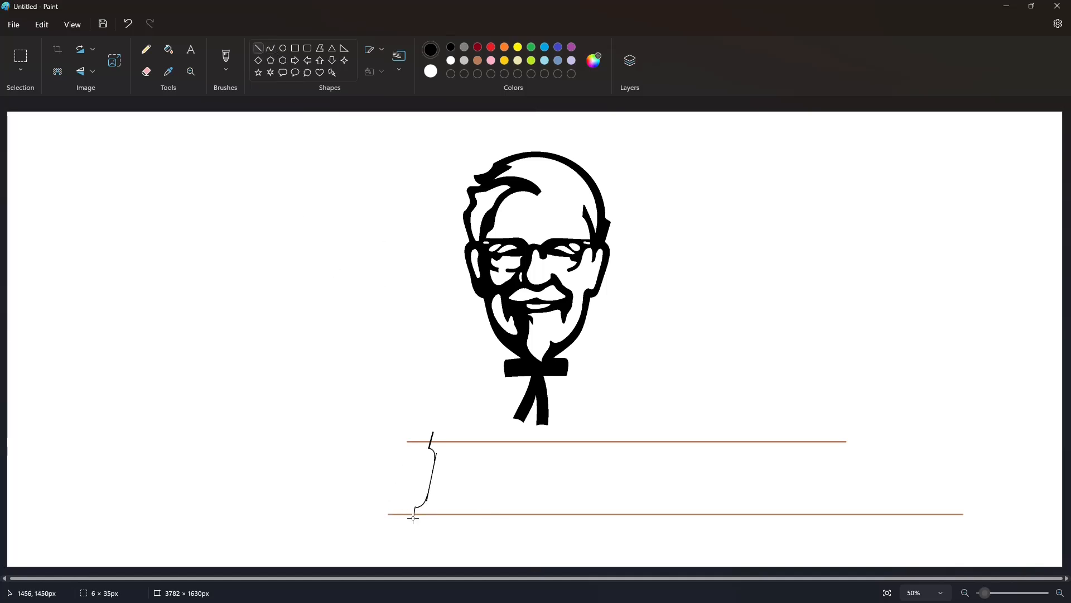
Step: Outline the inner edge of the K's stem in black, with curved transitions into its upper and lower serifs
{"action": "mouse_move", "coordinate": [468, 446]}
{"action": "left_mouse_down"}
{"action": "mouse_move", "coordinate": [471, 431]}
{"action": "mouse_move", "coordinate": [455, 507]}
{"action": "left_mouse_up"}
{"action": "left_click", "coordinate": [271, 48]}
{"action": "double_click", "coordinate": [461, 450]}
{"action": "left_click", "coordinate": [493, 452]}
{"action": "left_click", "coordinate": [448, 504]}
{"action": "left_click", "coordinate": [264, 52]}
{"action": "left_click_drag", "start_coordinate": [453, 482], "coordinate": [453, 517]}
{"action": "double_click", "coordinate": [448, 504]}
{"action": "left_click", "coordinate": [519, 505]}
Step: Outline the K's diagonal upper arm and lower leg with black lines and curves, including their serifs
{"action": "left_click", "coordinate": [259, 49]}
{"action": "left_click_drag", "start_coordinate": [484, 451], "coordinate": [449, 481]}
{"action": "mouse_move", "coordinate": [484, 450]}
{"action": "left_mouse_down"}
{"action": "mouse_move", "coordinate": [482, 432]}
{"action": "mouse_move", "coordinate": [518, 434]}
{"action": "mouse_move", "coordinate": [477, 473]}
{"action": "left_mouse_up"}
{"action": "left_click", "coordinate": [272, 48]}
{"action": "left_click_drag", "start_coordinate": [495, 459], "coordinate": [501, 450]}
{"action": "left_click", "coordinate": [562, 458]}
{"action": "mouse_move", "coordinate": [453, 481]}
{"action": "left_mouse_down"}
{"action": "mouse_move", "coordinate": [485, 514]}
{"action": "mouse_move", "coordinate": [471, 512]}
{"action": "left_mouse_up"}
{"action": "left_click", "coordinate": [543, 500]}
{"action": "left_click_drag", "start_coordinate": [476, 473], "coordinate": [506, 521]}
{"action": "left_click", "coordinate": [546, 502]}
Step: Fill the outlined letter K with black
{"action": "left_click", "coordinate": [257, 48]}
{"action": "left_click", "coordinate": [172, 50]}
{"action": "left_click", "coordinate": [448, 454]}
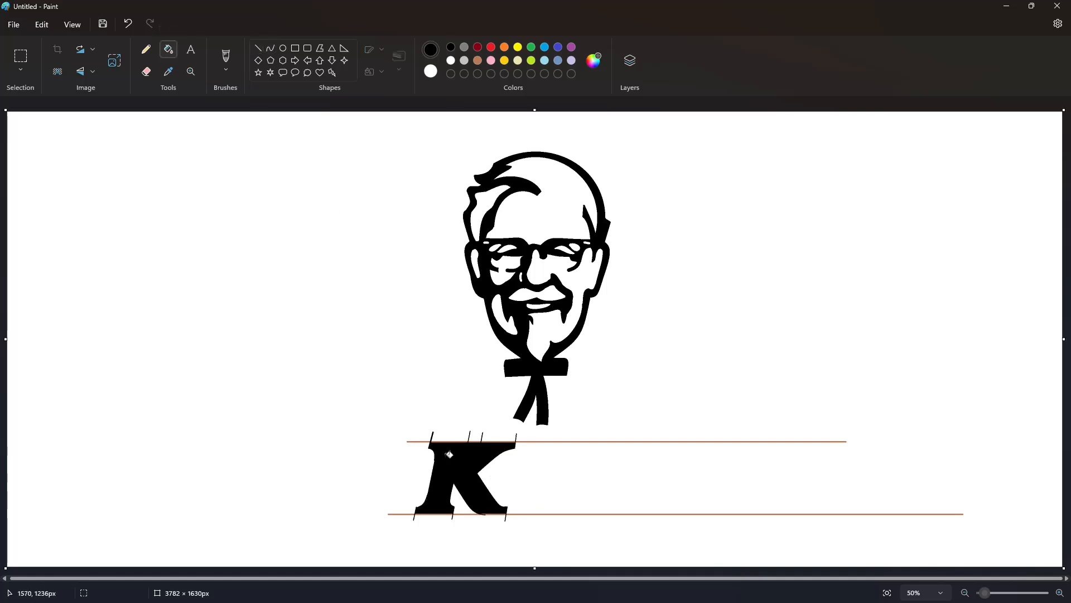
{"action": "key", "text": "ctrl+z"}
{"action": "left_click", "coordinate": [1059, 592]}
{"action": "scroll", "coordinate": [717, 493], "scroll_direction": "down", "scroll_amount": 3}
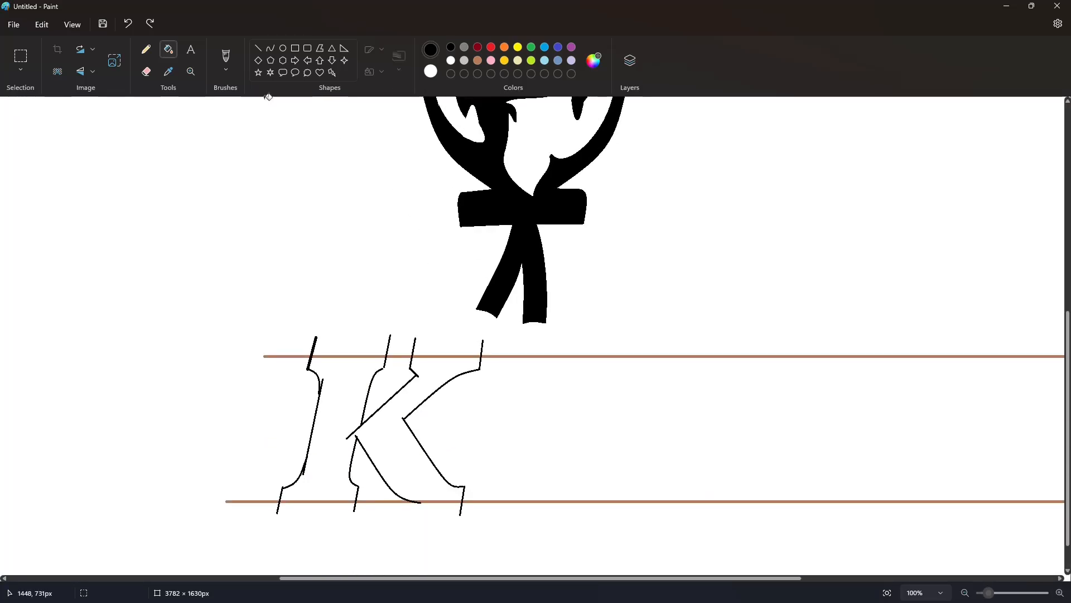
{"action": "left_click", "coordinate": [350, 409]}
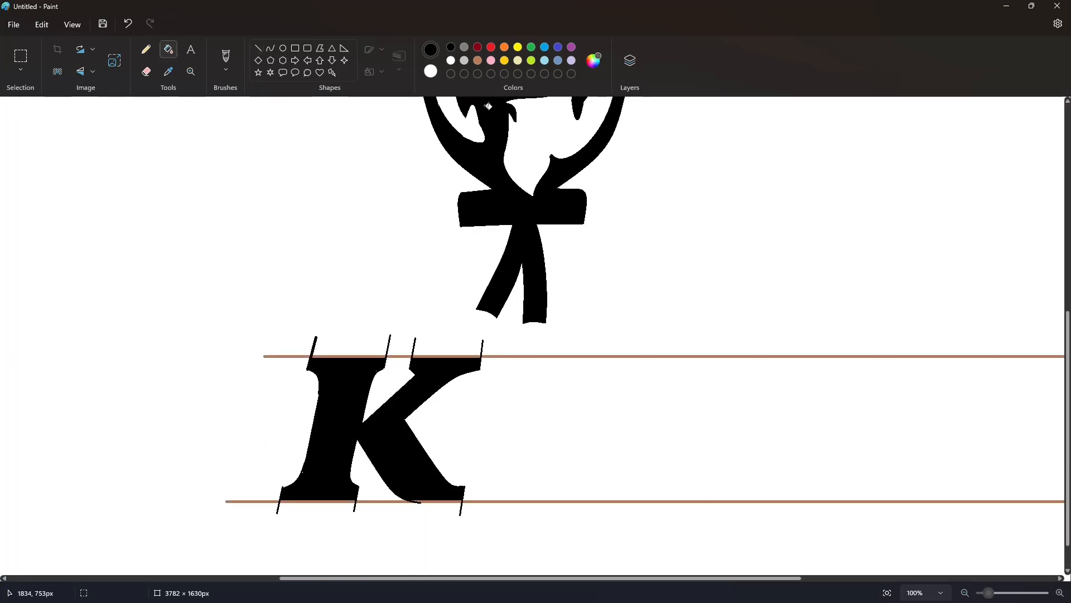
{"action": "left_click", "coordinate": [478, 61]}
{"action": "left_click", "coordinate": [361, 409]}
{"action": "key", "text": "ctrl+z"}
{"action": "left_click", "coordinate": [965, 593]}
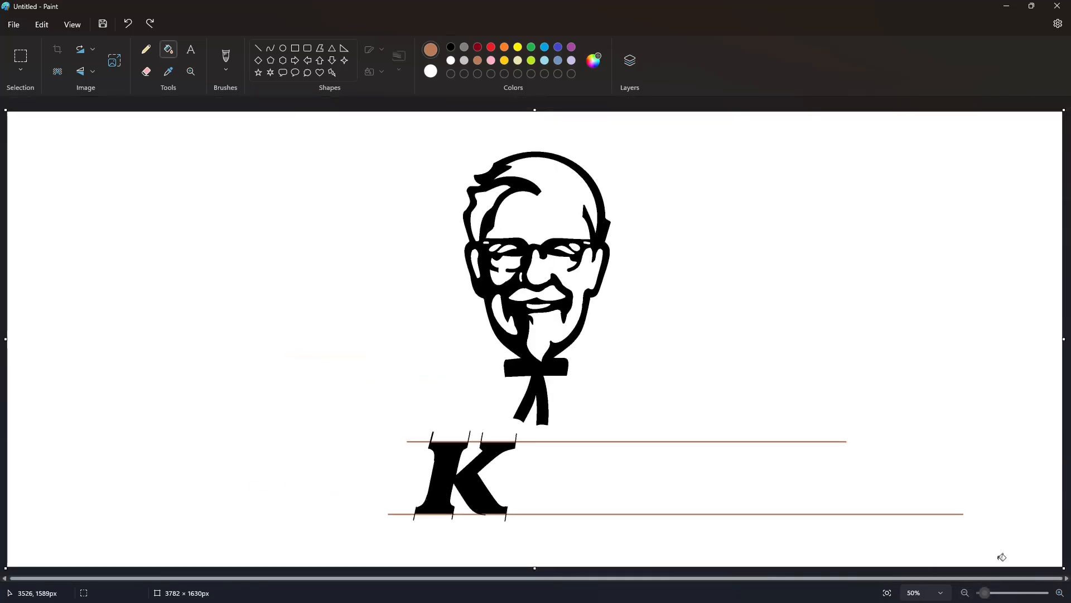
Step: Fill the guide-line segments inside the K with black, undoing the stray fill beside the stem
{"action": "left_click", "coordinate": [1061, 592]}
{"action": "scroll", "coordinate": [889, 538], "scroll_direction": "down", "scroll_amount": 3}
{"action": "left_click", "coordinate": [451, 47]}
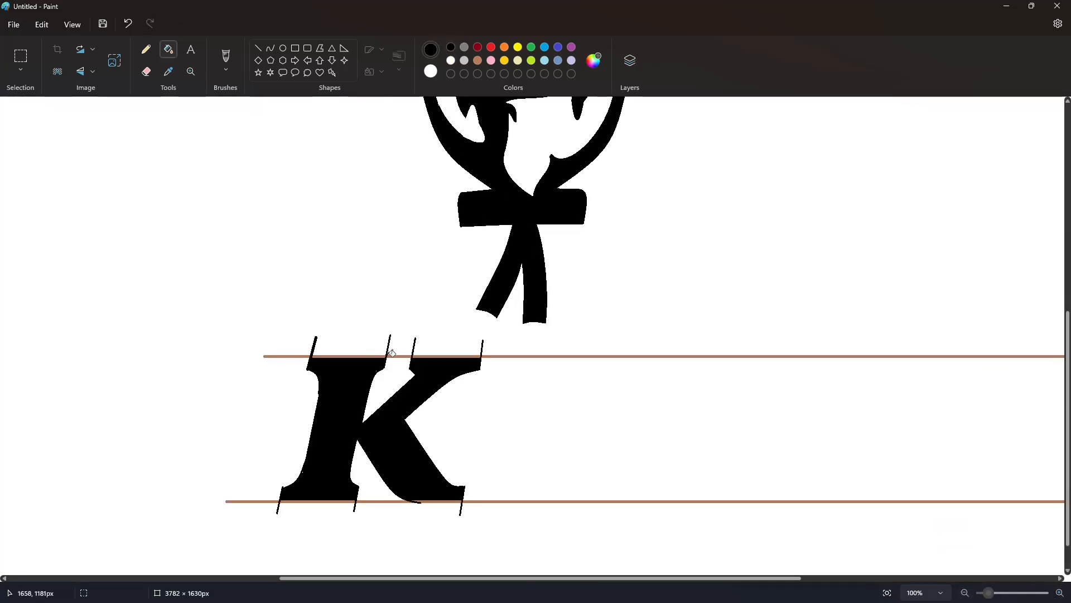
{"action": "left_click", "coordinate": [390, 354]}
{"action": "left_click", "coordinate": [422, 353]}
{"action": "left_click", "coordinate": [432, 501]}
{"action": "left_click", "coordinate": [343, 498]}
{"action": "left_click", "coordinate": [293, 357]}
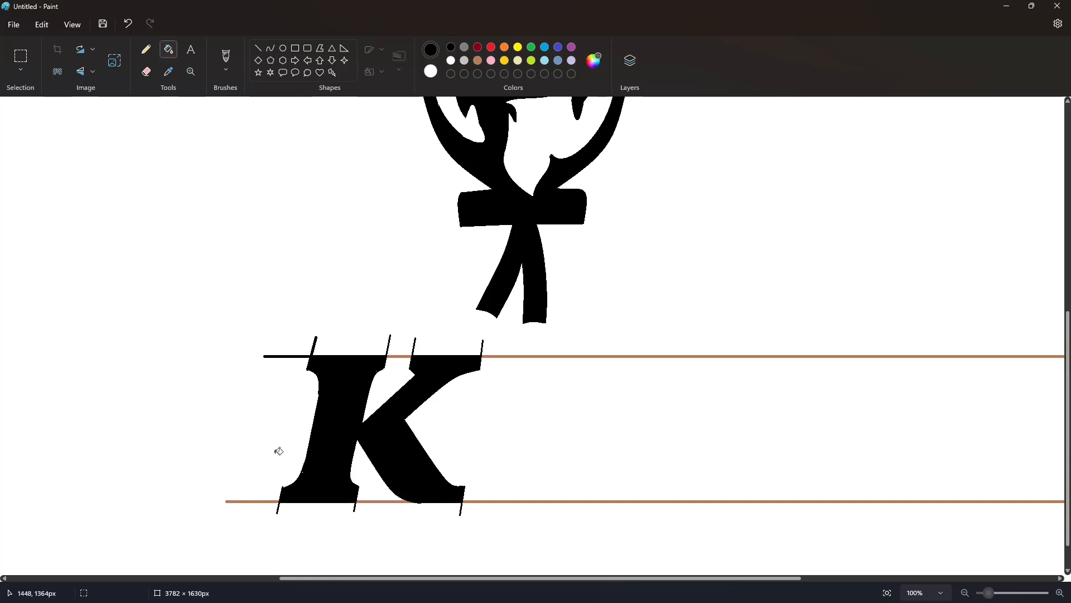
{"action": "key", "text": "ctrl+z"}
Step: Fill the guide-line pieces in front of the K and between its stem and diagonals with white
{"action": "left_click", "coordinate": [451, 60]}
{"action": "left_click", "coordinate": [288, 357]}
{"action": "left_click", "coordinate": [260, 501]}
{"action": "left_click", "coordinate": [371, 501]}
{"action": "left_click", "coordinate": [401, 356]}
Step: Clean up the K's edges with short white and black lines, and remove the tick marks above and below it with white
{"action": "left_click", "coordinate": [257, 48]}
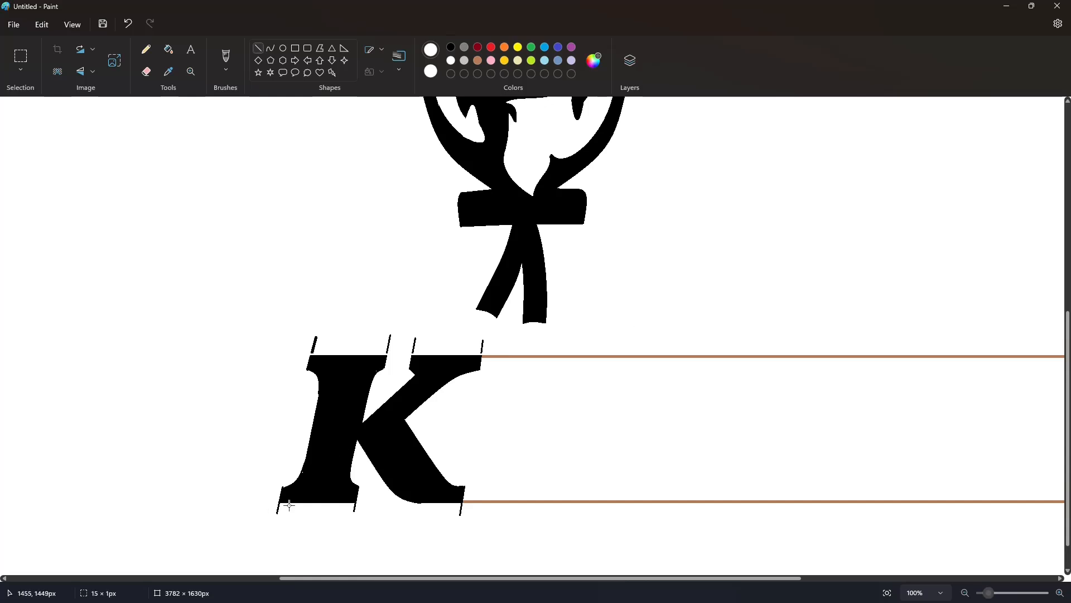
{"action": "left_click_drag", "start_coordinate": [290, 505], "coordinate": [498, 506]}
{"action": "left_click_drag", "start_coordinate": [297, 364], "coordinate": [312, 373]}
{"action": "left_click", "coordinate": [313, 444]}
{"action": "left_click", "coordinate": [450, 61]}
{"action": "left_click_drag", "start_coordinate": [315, 396], "coordinate": [322, 379]}
{"action": "left_click", "coordinate": [361, 387]}
{"action": "left_click", "coordinate": [451, 48]}
{"action": "left_click", "coordinate": [413, 369]}
{"action": "left_click", "coordinate": [169, 49]}
{"action": "left_click", "coordinate": [314, 344]}
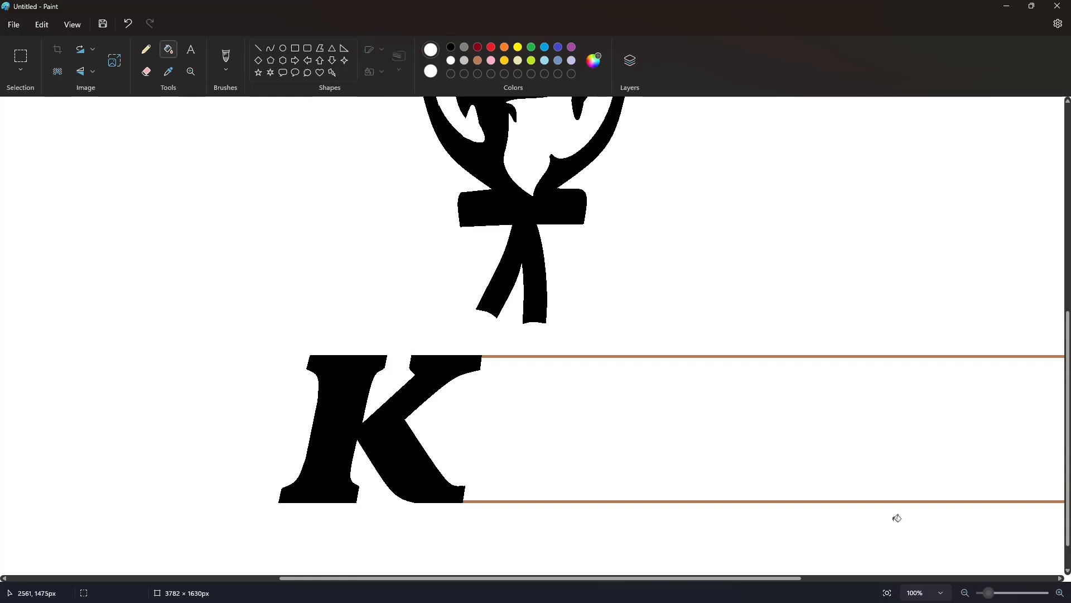
Step: Copy the area around the K's stem and paste a duplicate of it in the blank canvas area
{"action": "left_click", "coordinate": [21, 56]}
{"action": "left_click_drag", "start_coordinate": [258, 285], "coordinate": [405, 557]}
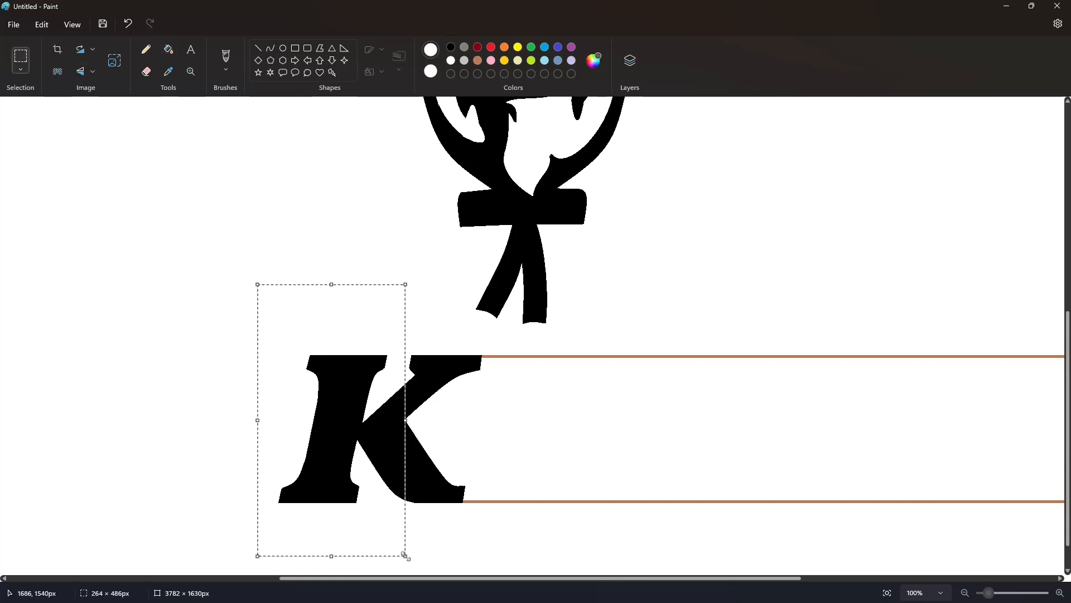
{"action": "key", "text": "ctrl+c"}
{"action": "key", "text": "ctrl+v"}
{"action": "left_click", "coordinate": [226, 278]}
Step: Cut the remains of the diagonals and the lower outer serif off the copied stem with white lines and fills
{"action": "left_click", "coordinate": [258, 48]}
{"action": "mouse_move", "coordinate": [114, 197]}
{"action": "left_mouse_down"}
{"action": "mouse_move", "coordinate": [96, 273]}
{"action": "mouse_move", "coordinate": [32, 336]}
{"action": "left_mouse_up"}
{"action": "left_click", "coordinate": [169, 49]}
{"action": "left_click", "coordinate": [140, 229]}
{"action": "left_click", "coordinate": [258, 49]}
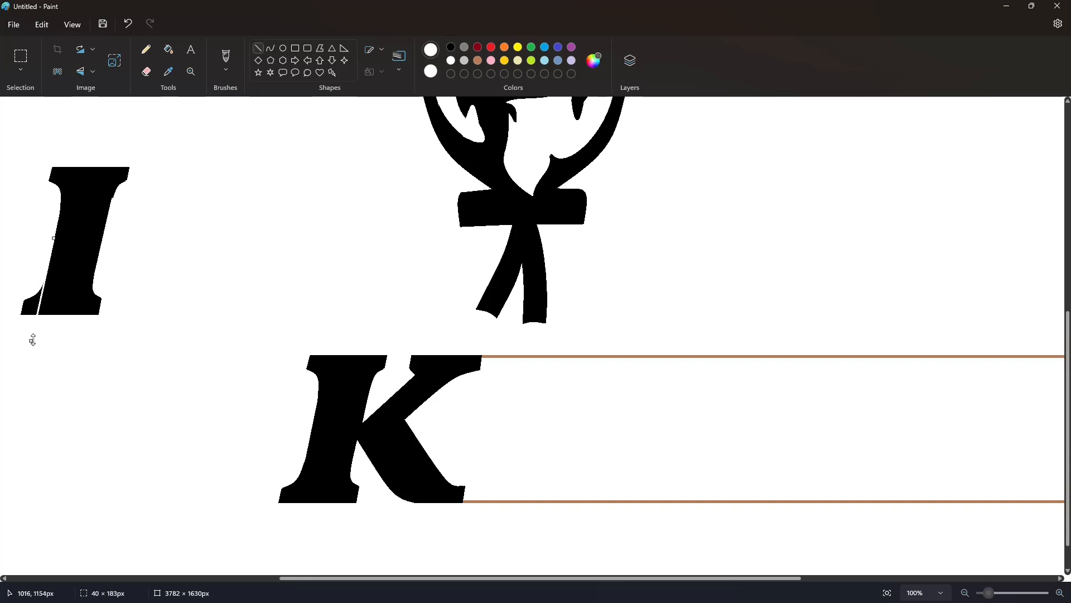
{"action": "left_click", "coordinate": [169, 52]}
{"action": "left_click", "coordinate": [28, 309]}
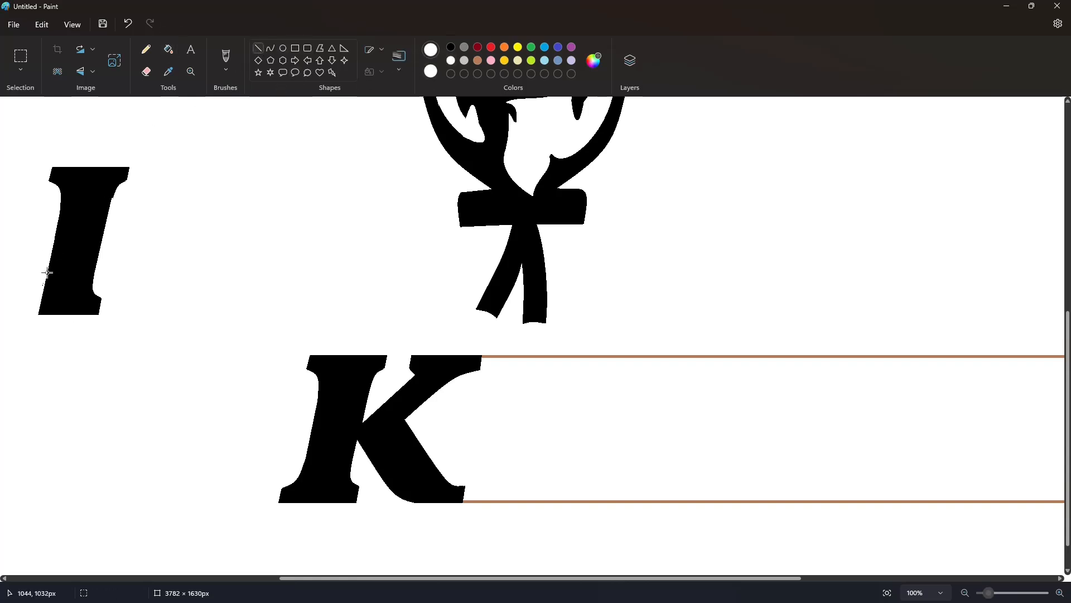
Step: Copy the trimmed stem and place the duplicate directly after the K between the guide lines
{"action": "left_click", "coordinate": [21, 56]}
{"action": "left_click_drag", "start_coordinate": [7, 129], "coordinate": [182, 373]}
{"action": "key", "text": "ctrl+c"}
{"action": "key", "text": "Escape"}
{"action": "left_click", "coordinate": [965, 593]}
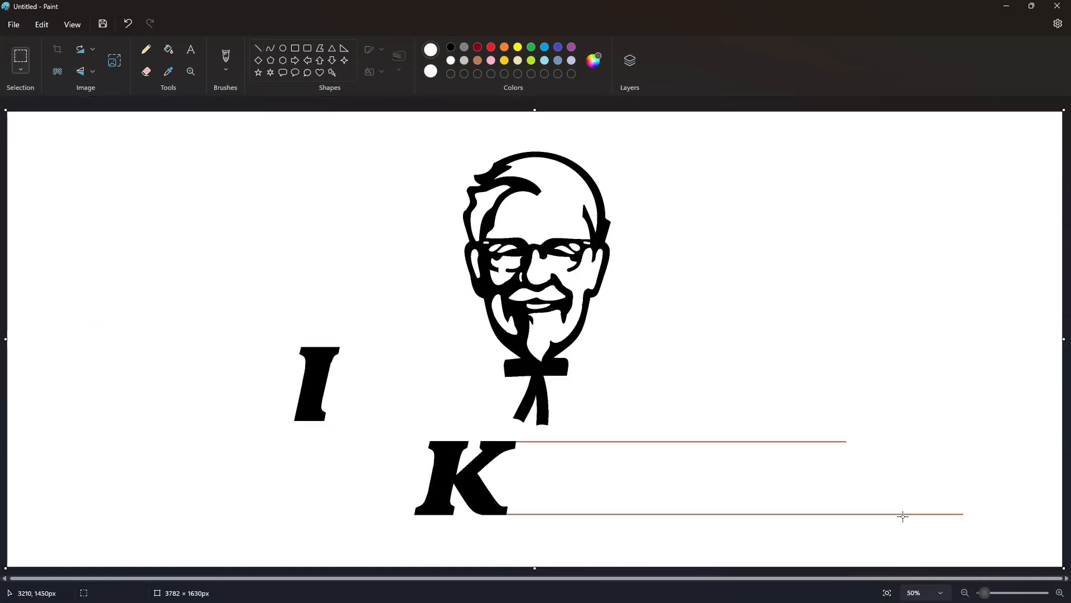
{"action": "key", "text": "ctrl+v"}
{"action": "left_click_drag", "start_coordinate": [53, 172], "coordinate": [541, 481]}
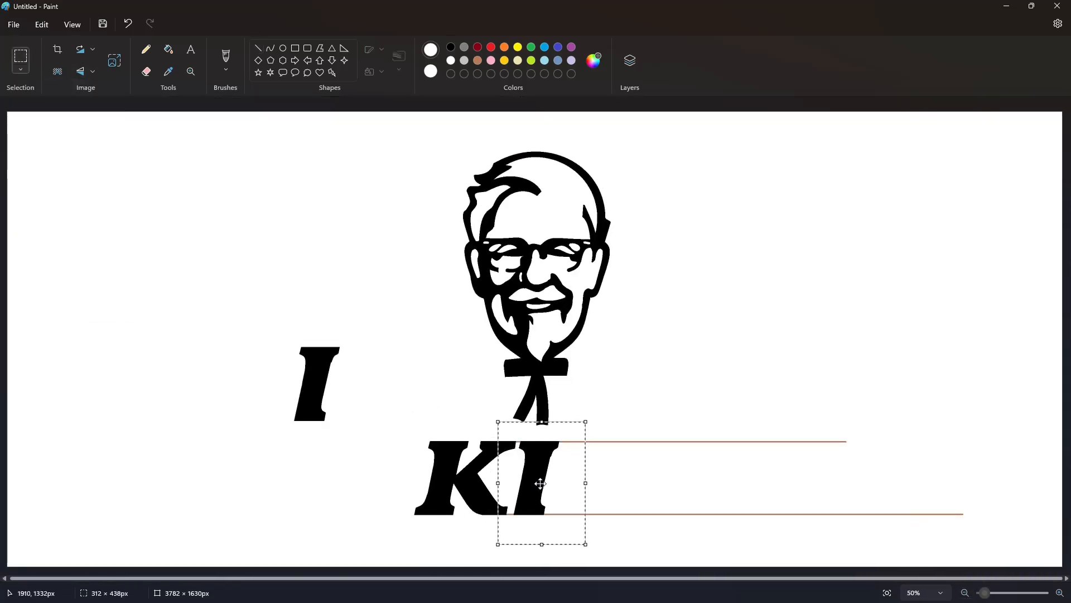
{"action": "left_click", "coordinate": [635, 538]}
Step: Outline the upper arm with its hooked end and the middle bar of a letter F in black on the second stem
{"action": "left_click", "coordinate": [271, 48]}
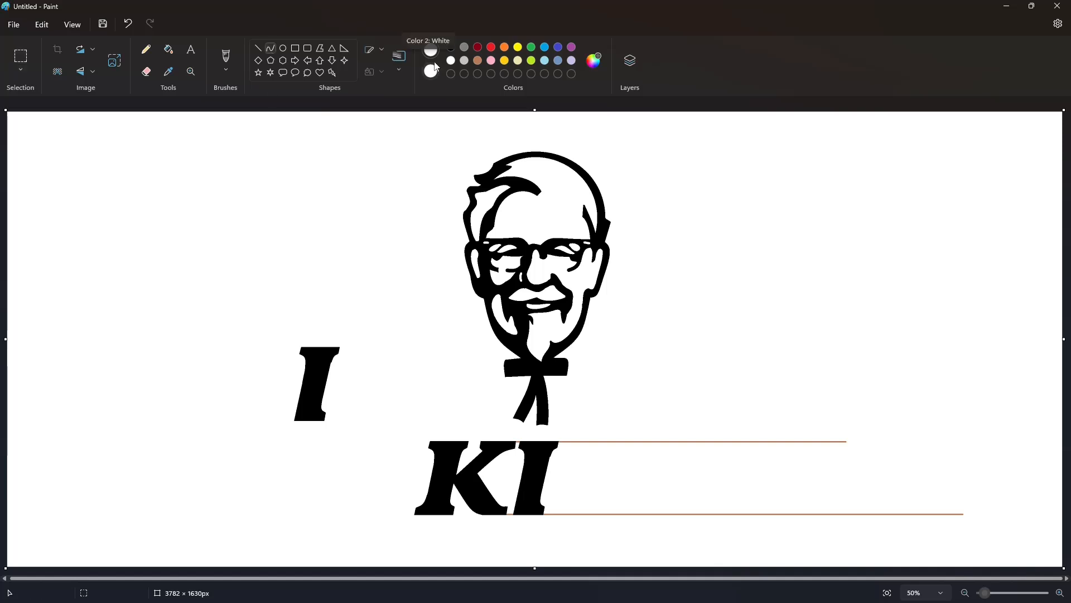
{"action": "left_click", "coordinate": [451, 47]}
{"action": "double_click", "coordinate": [574, 452]}
{"action": "left_click", "coordinate": [609, 457]}
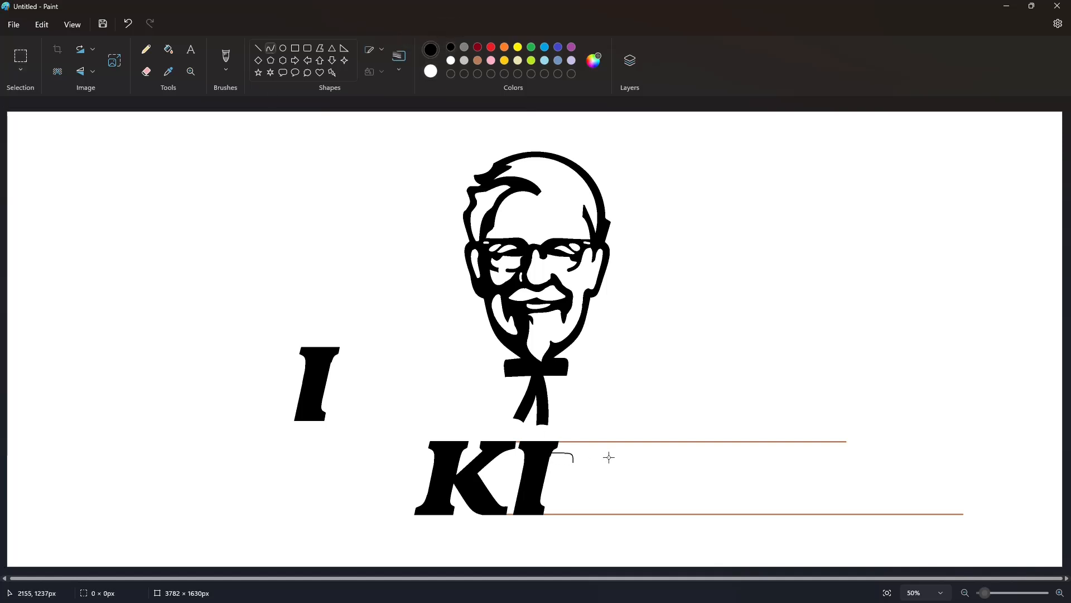
{"action": "left_click_drag", "start_coordinate": [573, 462], "coordinate": [588, 433]}
{"action": "left_click", "coordinate": [637, 479]}
{"action": "left_click", "coordinate": [500, 369]}
{"action": "left_click", "coordinate": [568, 487]}
{"action": "mouse_move", "coordinate": [569, 474]}
{"action": "left_mouse_down"}
{"action": "mouse_move", "coordinate": [538, 474]}
{"action": "mouse_move", "coordinate": [538, 486]}
{"action": "mouse_move", "coordinate": [567, 486]}
{"action": "left_mouse_up"}
{"action": "left_click", "coordinate": [588, 492]}
{"action": "left_click", "coordinate": [618, 473]}
Step: Fill the F's upper arm, middle bar and the guide-line segment inside it with black
{"action": "left_click", "coordinate": [168, 49]}
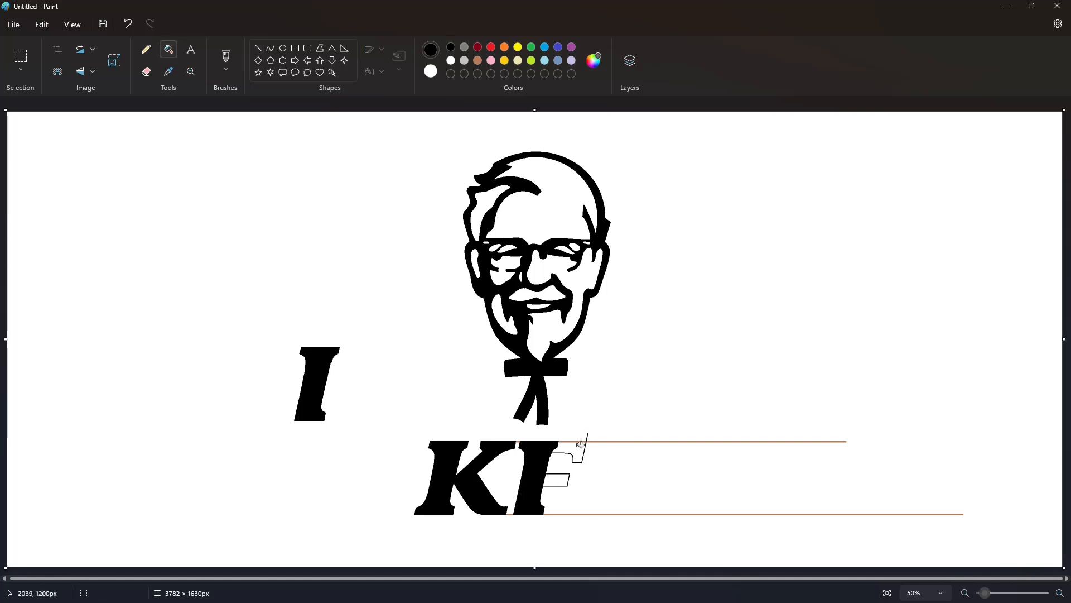
{"action": "left_click", "coordinate": [576, 448]}
{"action": "left_click", "coordinate": [558, 480]}
{"action": "left_click", "coordinate": [1058, 593]}
{"action": "scroll", "coordinate": [579, 341], "scroll_direction": "down", "scroll_amount": 3}
{"action": "left_click", "coordinate": [598, 356]}
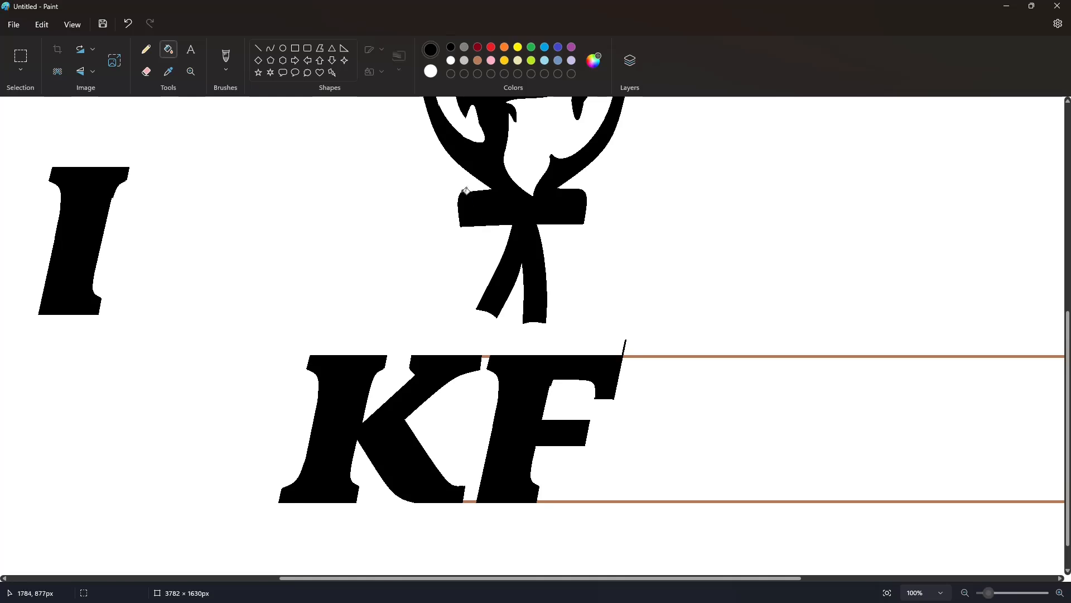
Step: Remove the guide-line remnants between the K and F with white, and touch up the K's foot and the F's upper arm
{"action": "left_click", "coordinate": [452, 61]}
{"action": "left_click", "coordinate": [258, 48]}
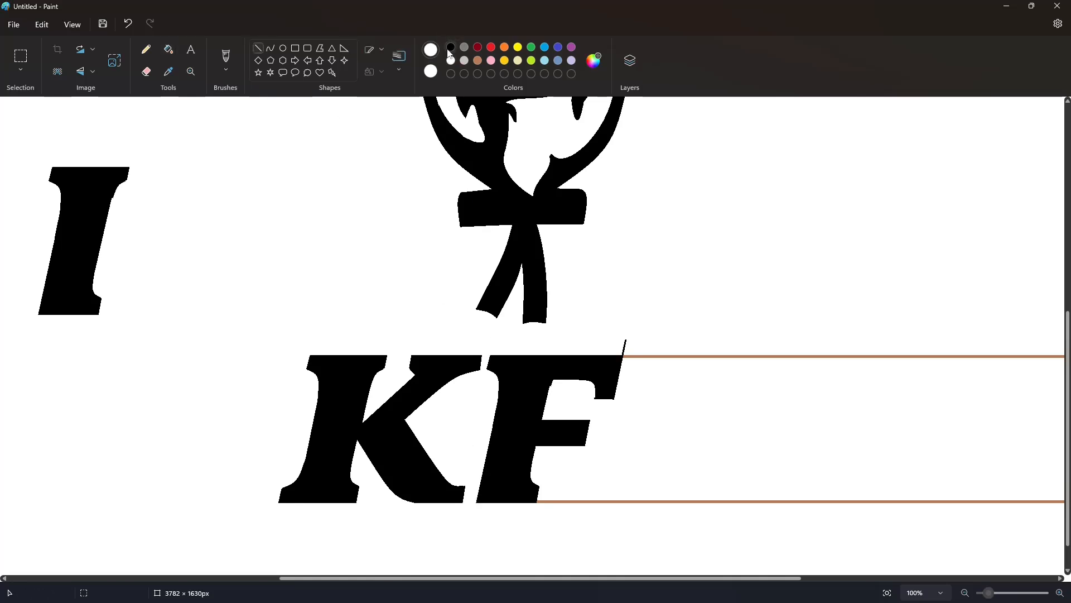
{"action": "left_click", "coordinate": [451, 47]}
{"action": "left_click_drag", "start_coordinate": [457, 489], "coordinate": [449, 488]}
{"action": "left_click", "coordinate": [450, 61]}
{"action": "left_click", "coordinate": [601, 382]}
{"action": "left_click", "coordinate": [451, 47]}
{"action": "left_click_drag", "start_coordinate": [552, 382], "coordinate": [529, 380]}
{"action": "left_click", "coordinate": [601, 371]}
Step: Trim the end of the F's upper arm with white lines and remove the tick protruding above it
{"action": "left_click", "coordinate": [451, 61]}
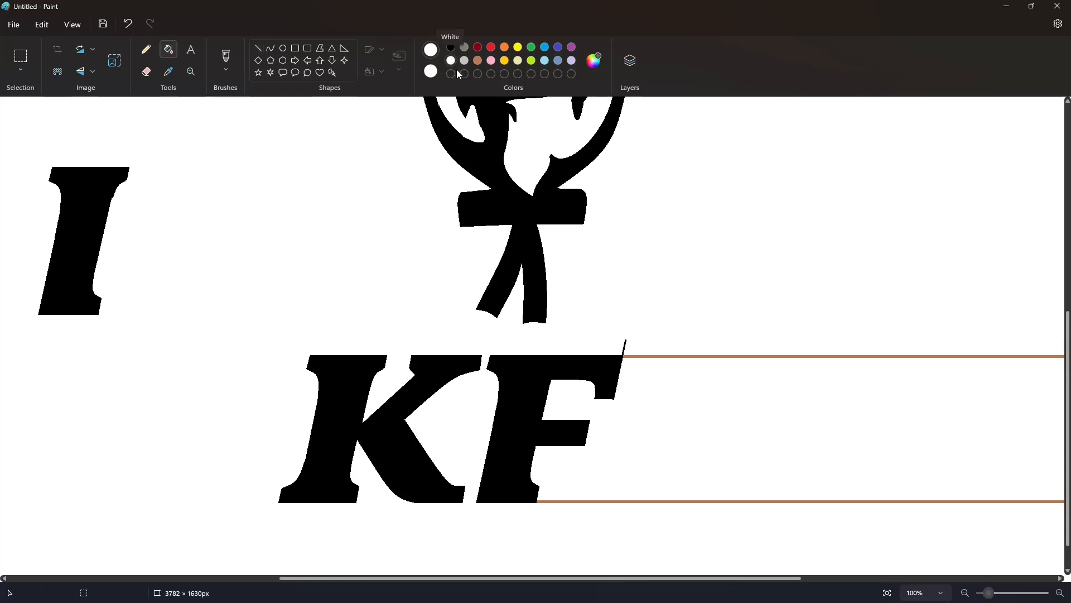
{"action": "left_click_drag", "start_coordinate": [597, 402], "coordinate": [630, 403]}
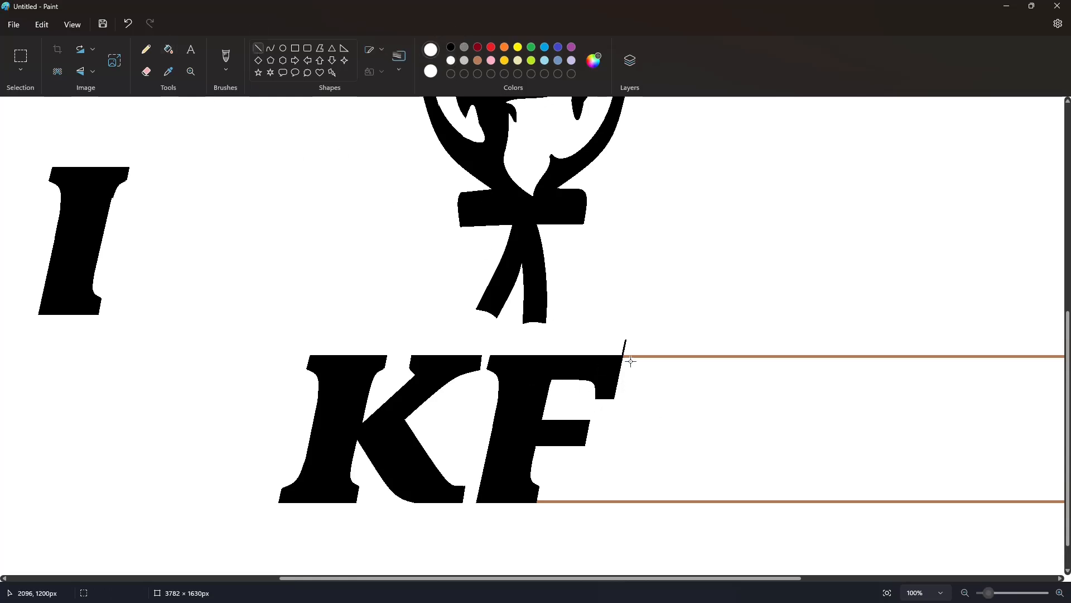
{"action": "left_click", "coordinate": [168, 49]}
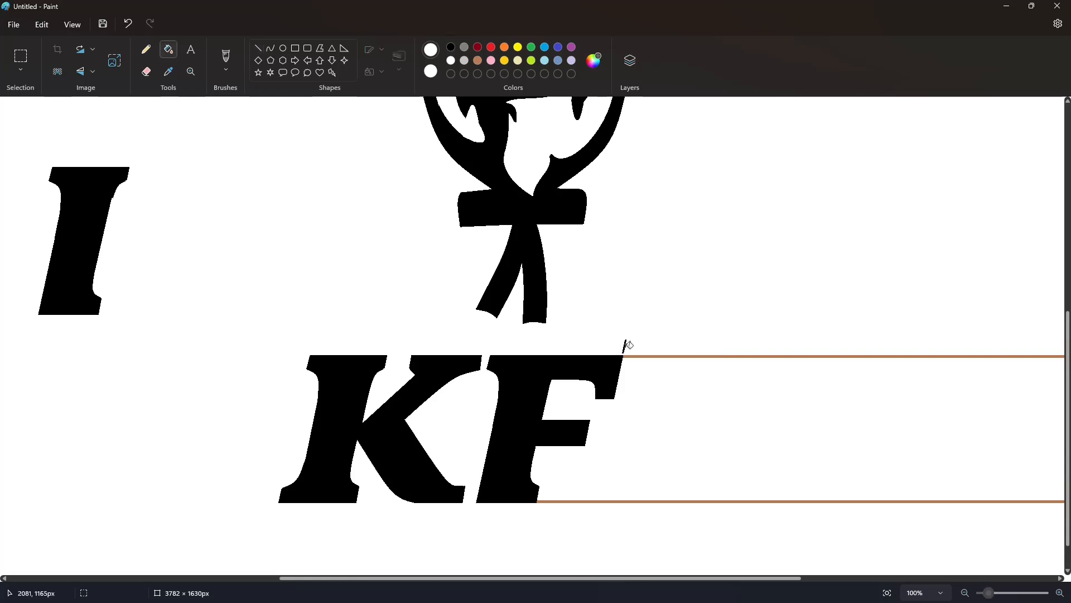
{"action": "scroll", "coordinate": [845, 496], "scroll_direction": "down", "scroll_amount": 3, "text": "ctrl"}
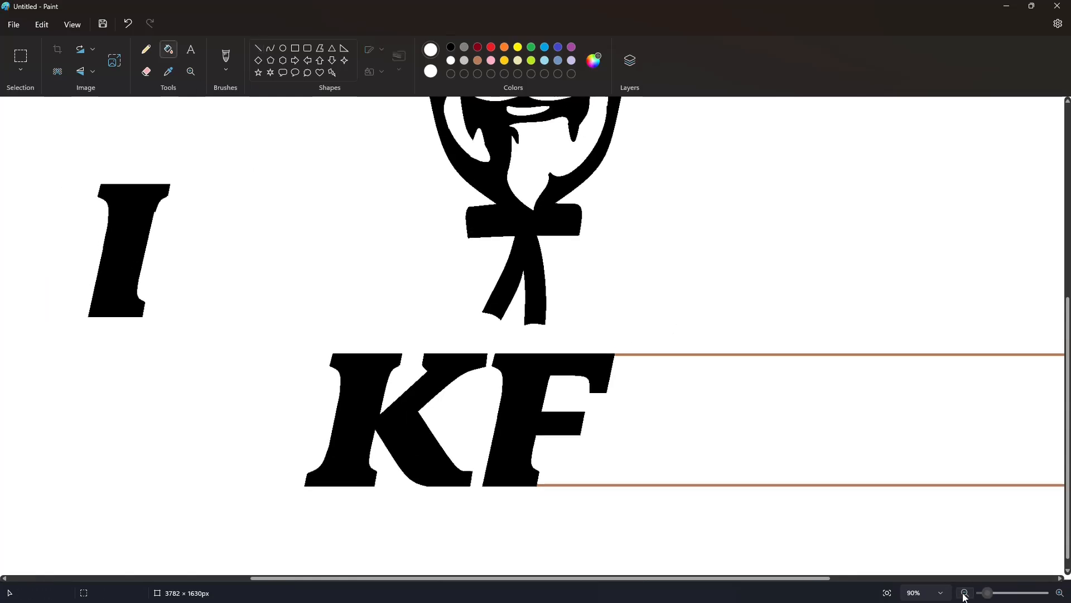
Step: Draw the outer curve of a letter C in black after the F, spanning both guide lines
{"action": "left_click", "coordinate": [271, 50]}
{"action": "left_click", "coordinate": [451, 46]}
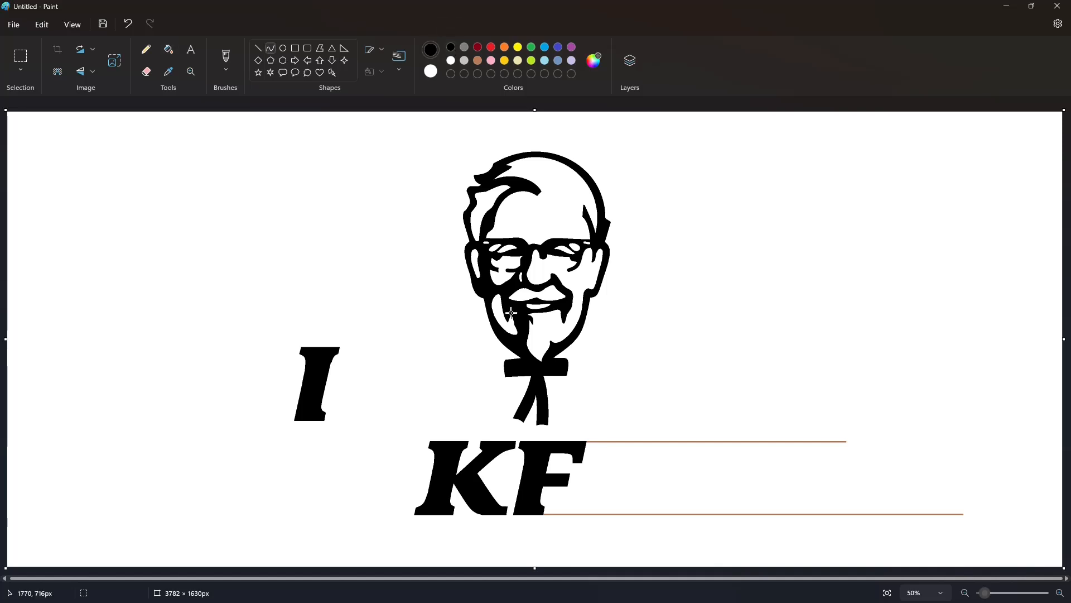
{"action": "mouse_move", "coordinate": [657, 442]}
{"action": "left_mouse_down"}
{"action": "mouse_move", "coordinate": [584, 494]}
{"action": "mouse_move", "coordinate": [573, 453]}
{"action": "left_mouse_up"}
{"action": "left_click_drag", "start_coordinate": [584, 494], "coordinate": [651, 512]}
{"action": "mouse_move", "coordinate": [603, 501]}
{"action": "left_mouse_down"}
{"action": "mouse_move", "coordinate": [590, 508]}
{"action": "mouse_move", "coordinate": [617, 523]}
{"action": "left_mouse_up"}
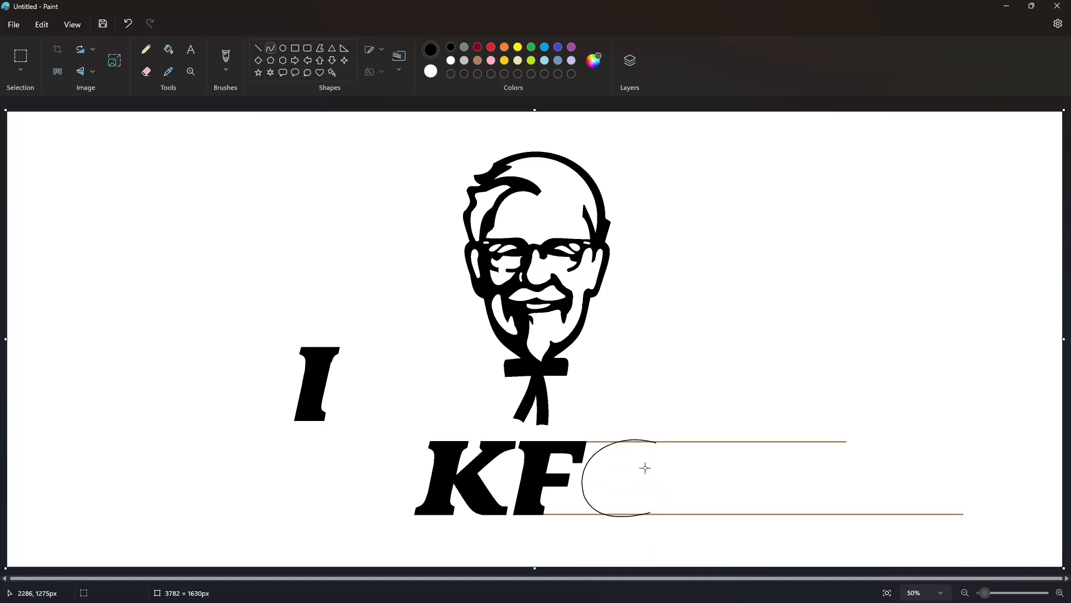
Step: Draw the C's slanted upper terminal and its inner curve in black
{"action": "left_click", "coordinate": [258, 48]}
{"action": "mouse_move", "coordinate": [657, 442]}
{"action": "left_mouse_down"}
{"action": "mouse_move", "coordinate": [653, 463]}
{"action": "mouse_move", "coordinate": [611, 467]}
{"action": "mouse_move", "coordinate": [620, 446]}
{"action": "mouse_move", "coordinate": [650, 499]}
{"action": "left_mouse_up"}
{"action": "left_click", "coordinate": [271, 48]}
{"action": "left_click", "coordinate": [727, 479]}
{"action": "left_click_drag", "start_coordinate": [616, 491], "coordinate": [601, 495]}
{"action": "left_click", "coordinate": [622, 511]}
{"action": "left_click", "coordinate": [706, 489]}
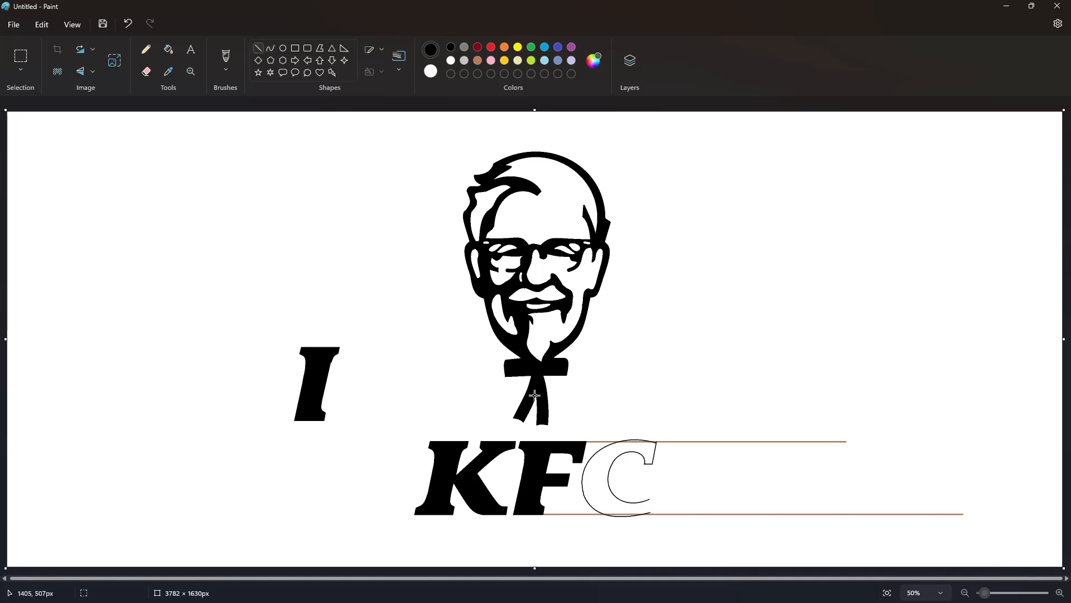
{"action": "left_click", "coordinate": [1060, 593]}
{"action": "scroll", "coordinate": [614, 503], "scroll_direction": "down", "scroll_amount": 5}
{"action": "left_click_drag", "start_coordinate": [466, 579], "coordinate": [547, 580]}
{"action": "left_click", "coordinate": [169, 49]}
{"action": "left_click", "coordinate": [478, 59]}
{"action": "left_click", "coordinate": [502, 187]}
{"action": "key", "text": "ctrl+z"}
Step: Close the C's lower end with a short black line and fill the whole letter with black
{"action": "left_click", "coordinate": [258, 48]}
{"action": "left_click", "coordinate": [451, 47]}
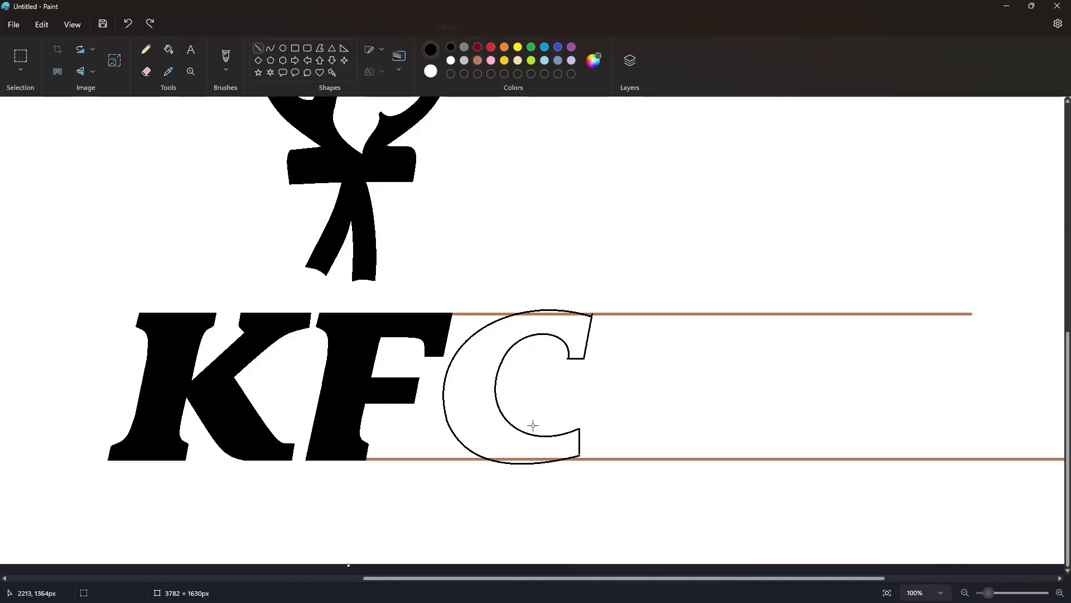
{"action": "left_click", "coordinate": [645, 412]}
{"action": "left_click", "coordinate": [169, 49]}
{"action": "left_click", "coordinate": [477, 60]}
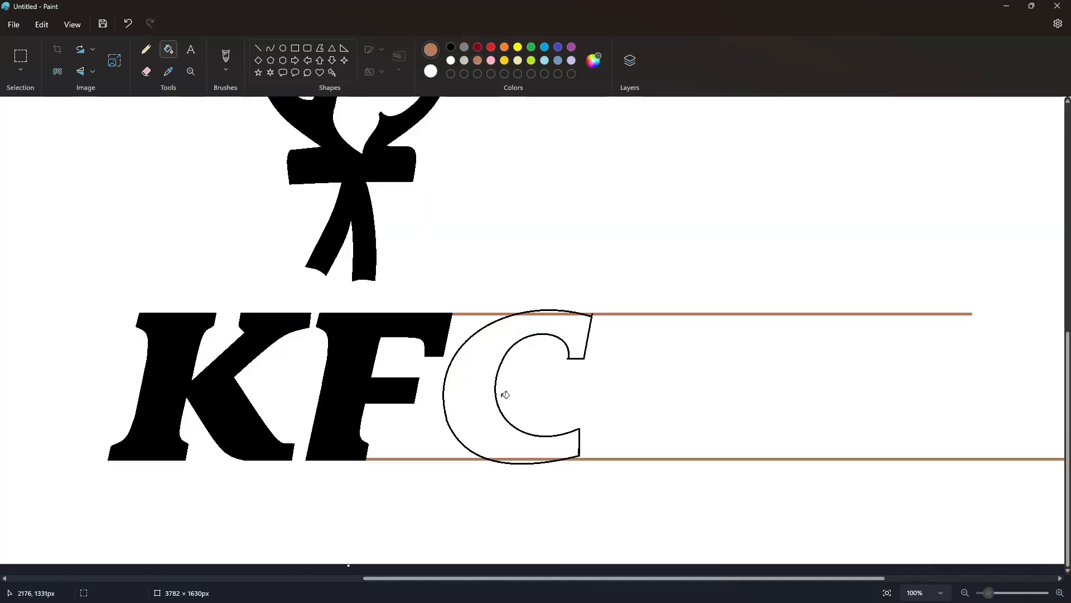
{"action": "left_click", "coordinate": [483, 391]}
{"action": "left_click", "coordinate": [451, 60]}
{"action": "left_click", "coordinate": [487, 361]}
{"action": "left_click", "coordinate": [451, 47]}
{"action": "left_click", "coordinate": [478, 347]}
Step: Fill the background around the lettering with brown and refill it with white to erase the remaining guide lines
{"action": "left_click", "coordinate": [477, 60]}
{"action": "left_click", "coordinate": [494, 141]}
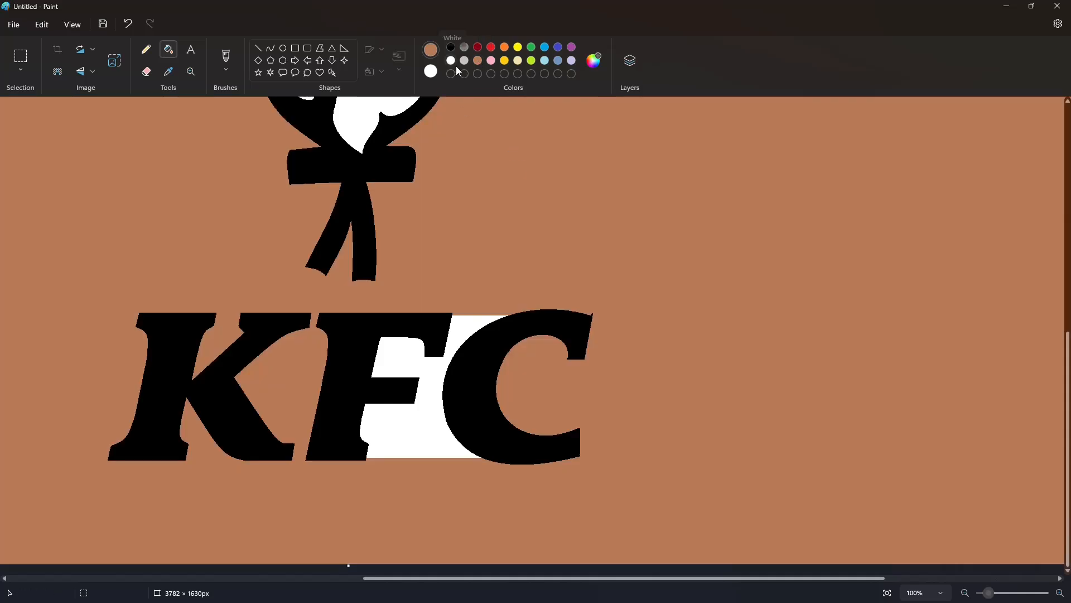
{"action": "left_click", "coordinate": [450, 60]}
{"action": "left_click", "coordinate": [494, 140]}
Step: Erase the spare copied stem beside the portrait by filling it with white
{"action": "left_click", "coordinate": [258, 48]}
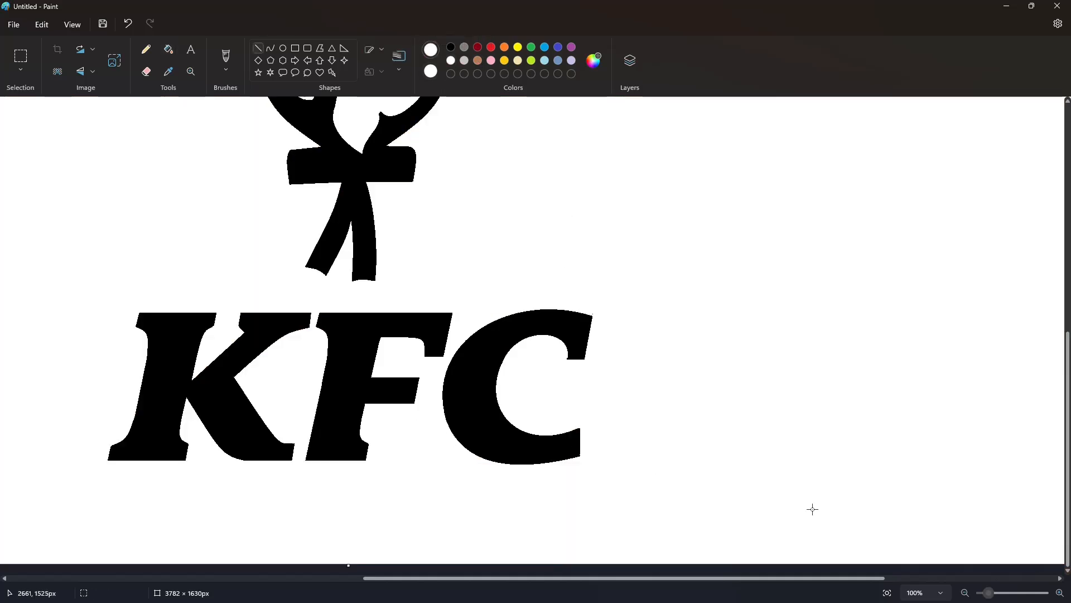
{"action": "left_click", "coordinate": [965, 593]}
{"action": "left_click", "coordinate": [965, 592]}
{"action": "left_click", "coordinate": [169, 49]}
{"action": "left_click", "coordinate": [320, 362]}
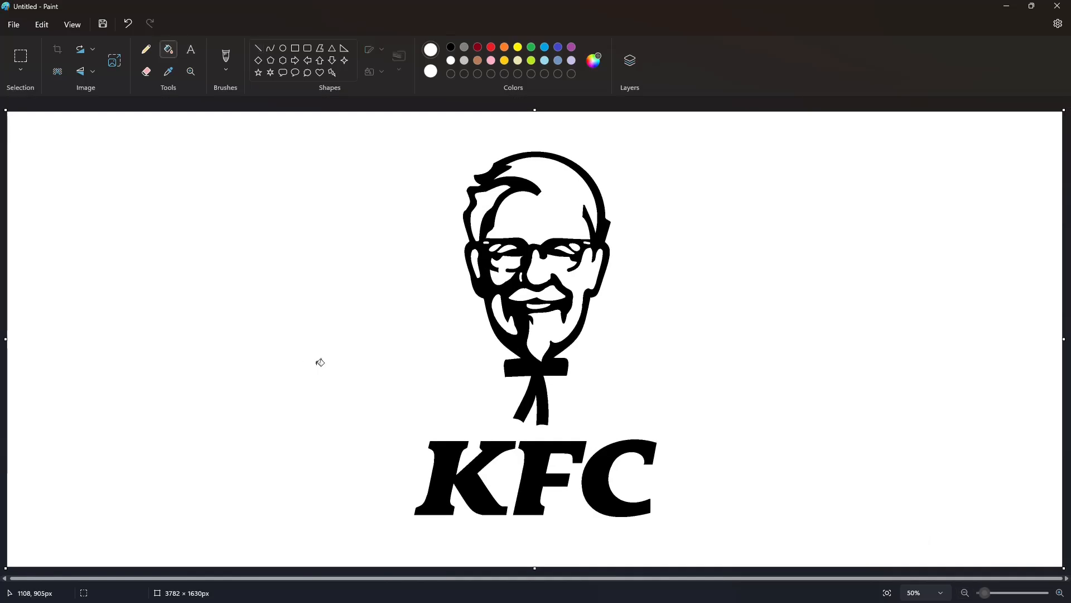
Step: Draw a tall rectangle of about 451 × 976 px beside the portrait and fill it, including its outline, with brown
{"action": "left_click", "coordinate": [258, 48]}
{"action": "left_click", "coordinate": [450, 46]}
{"action": "left_click_drag", "start_coordinate": [435, 149], "coordinate": [310, 421]}
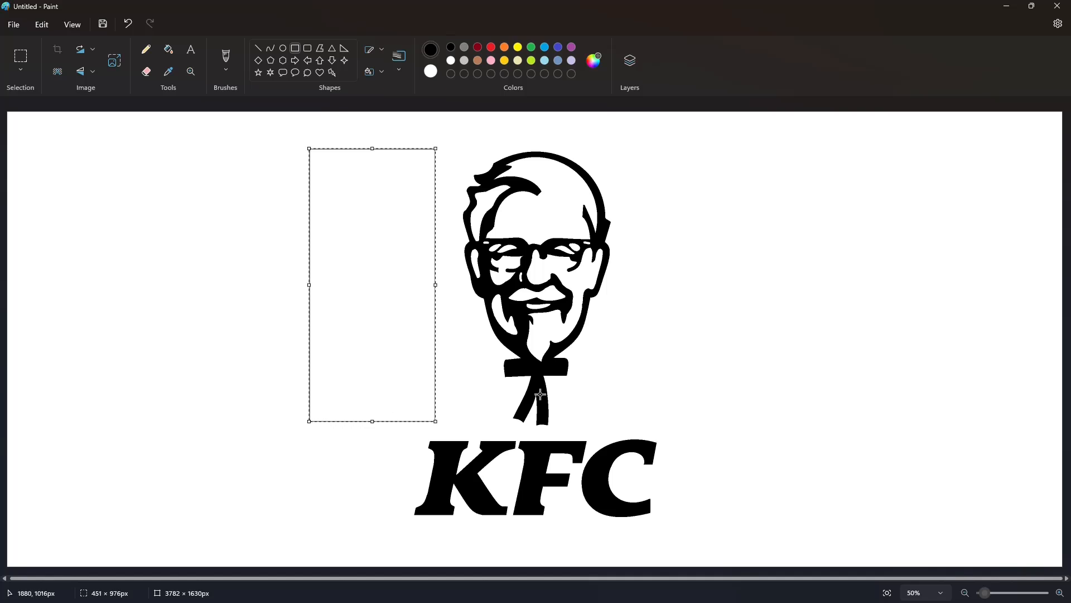
{"action": "left_click", "coordinate": [169, 49]}
{"action": "left_click", "coordinate": [378, 258]}
{"action": "left_click", "coordinate": [478, 59]}
{"action": "left_click", "coordinate": [374, 237]}
{"action": "left_click", "coordinate": [258, 48]}
{"action": "left_click", "coordinate": [451, 61]}
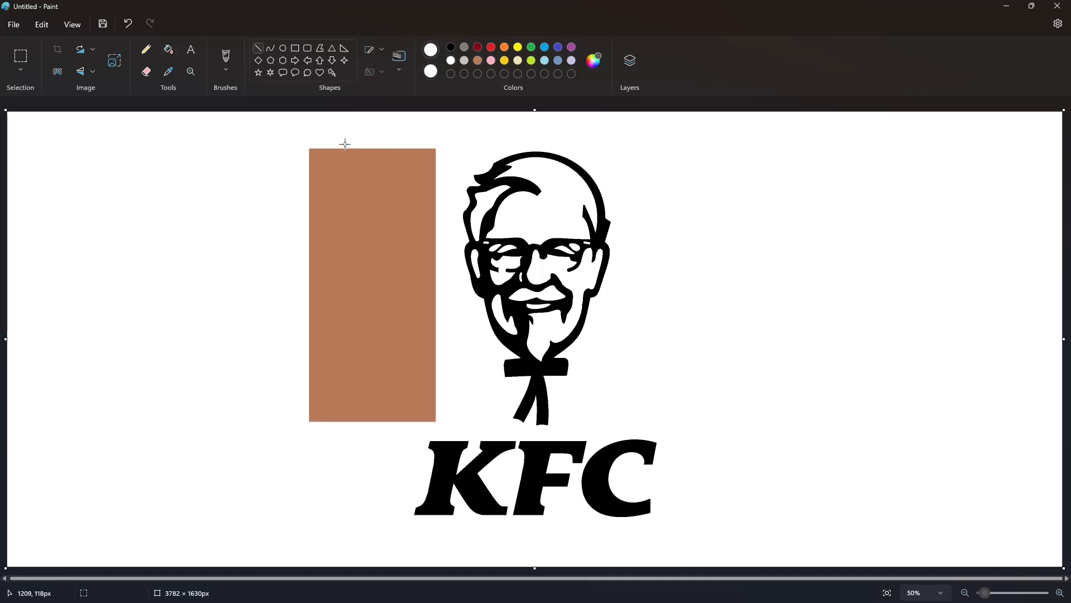
Step: Cut the brown rectangle's outer side to a slant with a white diagonal line and fill the cut-off piece with white
{"action": "left_click_drag", "start_coordinate": [346, 141], "coordinate": [371, 445]}
{"action": "left_click", "coordinate": [169, 49]}
{"action": "left_click", "coordinate": [329, 284]}
Step: Draw a small black circle outline and place it in the empty area on the outer side of the brown block
{"action": "left_click", "coordinate": [451, 47]}
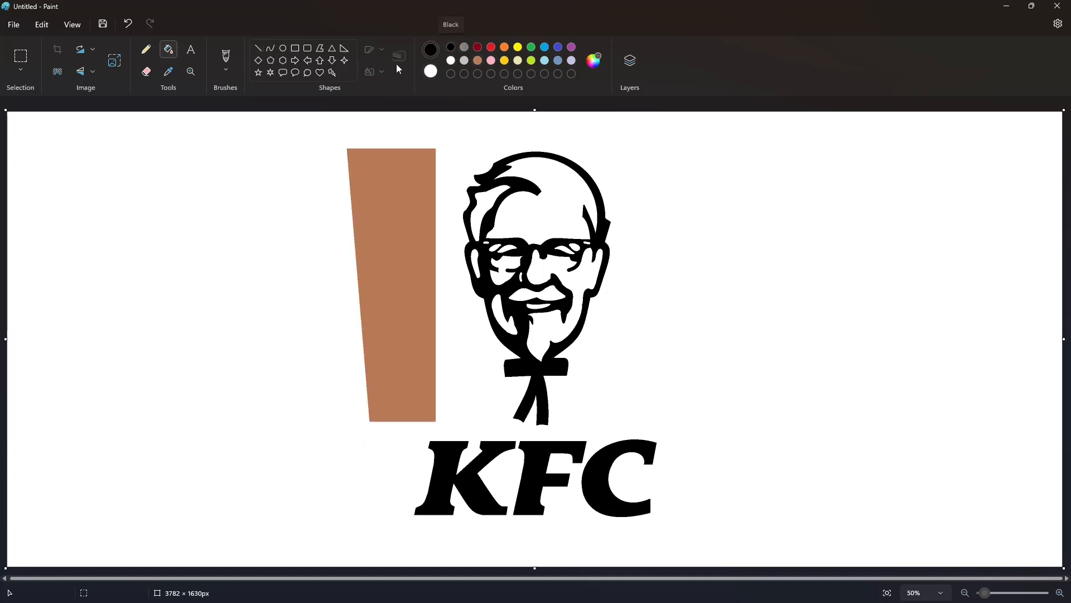
{"action": "left_click", "coordinate": [283, 48]}
{"action": "left_click_drag", "start_coordinate": [360, 162], "coordinate": [361, 162]}
{"action": "key", "text": "Left"}
{"action": "key", "text": "Left"}
{"action": "key", "text": "Left"}
{"action": "key", "text": "Left"}
{"action": "key", "text": "Left"}
{"action": "key", "text": "Left"}
{"action": "key", "text": "Left"}
{"action": "key", "text": "Left"}
{"action": "key", "text": "Left"}
{"action": "key", "text": "Left"}
{"action": "left_click", "coordinate": [412, 175]}
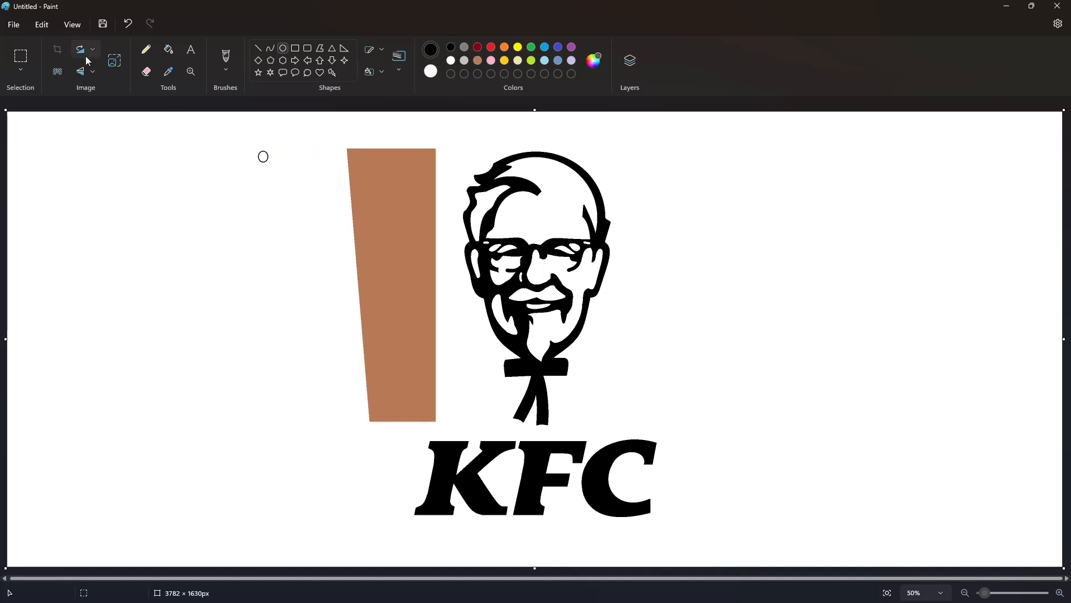
Step: Copy the small circle with an area of about 175 × 262 px and fit the copy into the brown block's upper outer corner
{"action": "left_click", "coordinate": [21, 56]}
{"action": "left_click_drag", "start_coordinate": [243, 128], "coordinate": [293, 201]}
{"action": "left_click", "coordinate": [982, 529]}
{"action": "left_click", "coordinate": [1060, 593]}
{"action": "scroll", "coordinate": [708, 485], "scroll_direction": "up", "scroll_amount": 3}
{"action": "key", "text": "ctrl+v"}
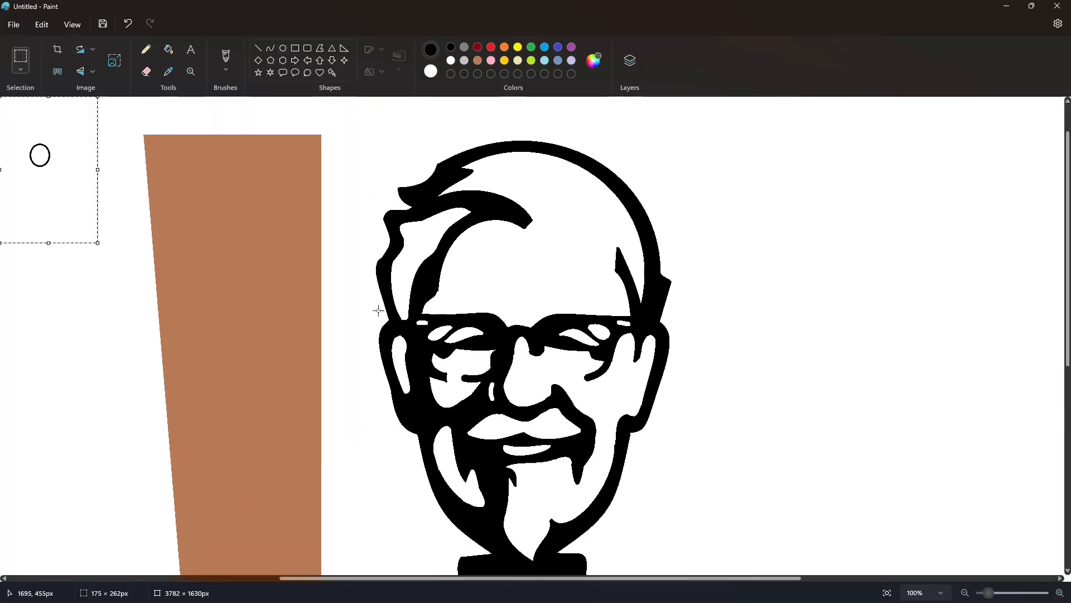
{"action": "left_click_drag", "start_coordinate": [54, 181], "coordinate": [176, 173]}
{"action": "key", "text": "Left"}
{"action": "key", "text": "Left"}
{"action": "key", "text": "Left"}
{"action": "key", "text": "Left"}
{"action": "key", "text": "Left"}
{"action": "key", "text": "Left"}
{"action": "key", "text": "Left"}
{"action": "key", "text": "Left"}
{"action": "key", "text": "Left"}
{"action": "key", "text": "Left"}
{"action": "key", "text": "Left"}
{"action": "key", "text": "Left"}
{"action": "key", "text": "Left"}
{"action": "key", "text": "Left"}
{"action": "key", "text": "Left"}
{"action": "key", "text": "Right"}
{"action": "key", "text": "Right"}
Step: Round the brown block's upper outer corner by filling the tip outside the circle with white and the circle outline with brown
{"action": "left_click", "coordinate": [168, 49]}
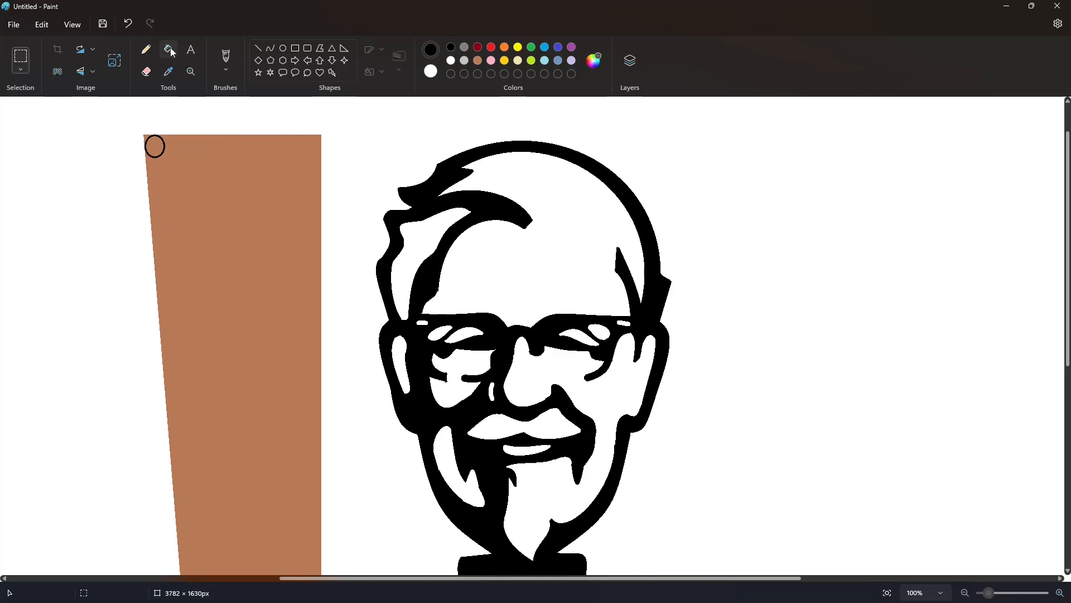
{"action": "left_click", "coordinate": [146, 137]}
{"action": "key", "text": "ctrl+z"}
{"action": "left_click", "coordinate": [451, 60]}
{"action": "left_click", "coordinate": [146, 137]}
{"action": "left_click", "coordinate": [479, 60]}
{"action": "left_click", "coordinate": [163, 138]}
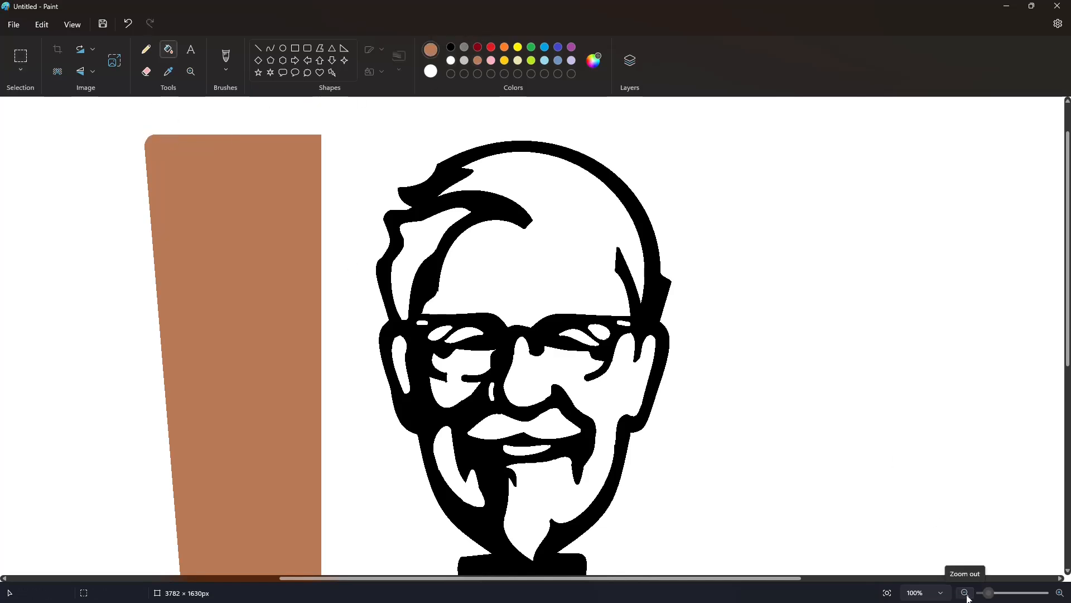
Step: Draw a thick black horizontal line about 885 px long above the brown block and the portrait
{"action": "left_click", "coordinate": [965, 593]}
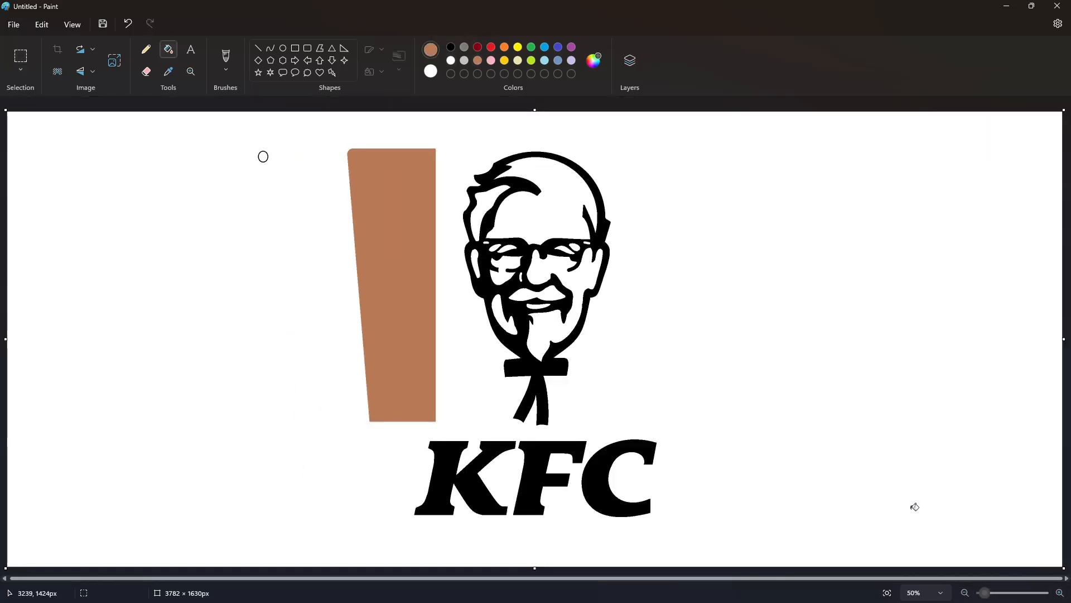
{"action": "left_click", "coordinate": [270, 48]}
{"action": "left_click_drag", "start_coordinate": [353, 135], "coordinate": [602, 136]}
{"action": "left_click", "coordinate": [622, 178]}
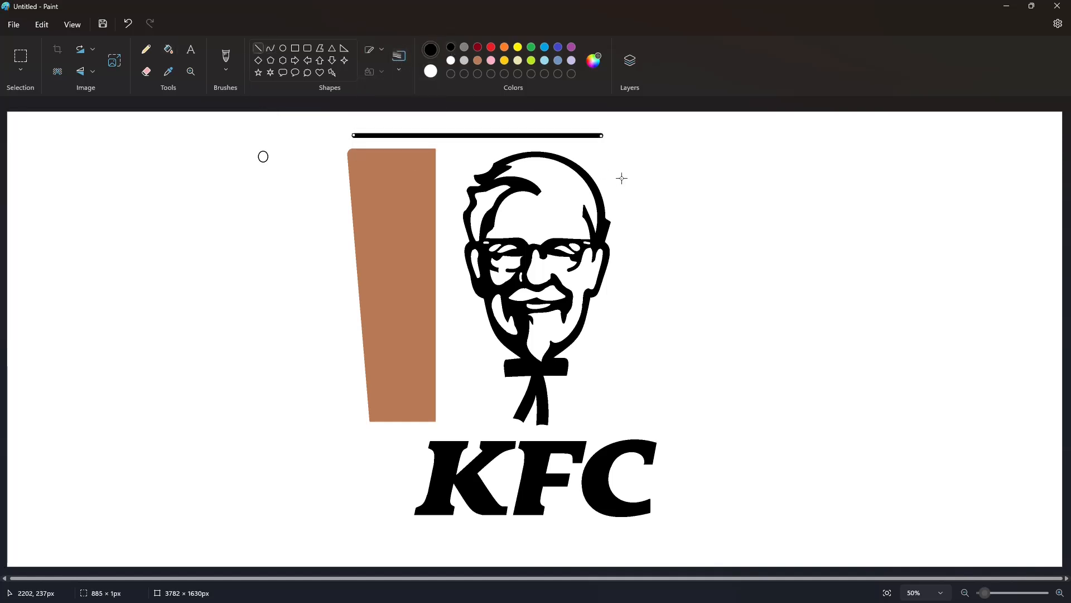